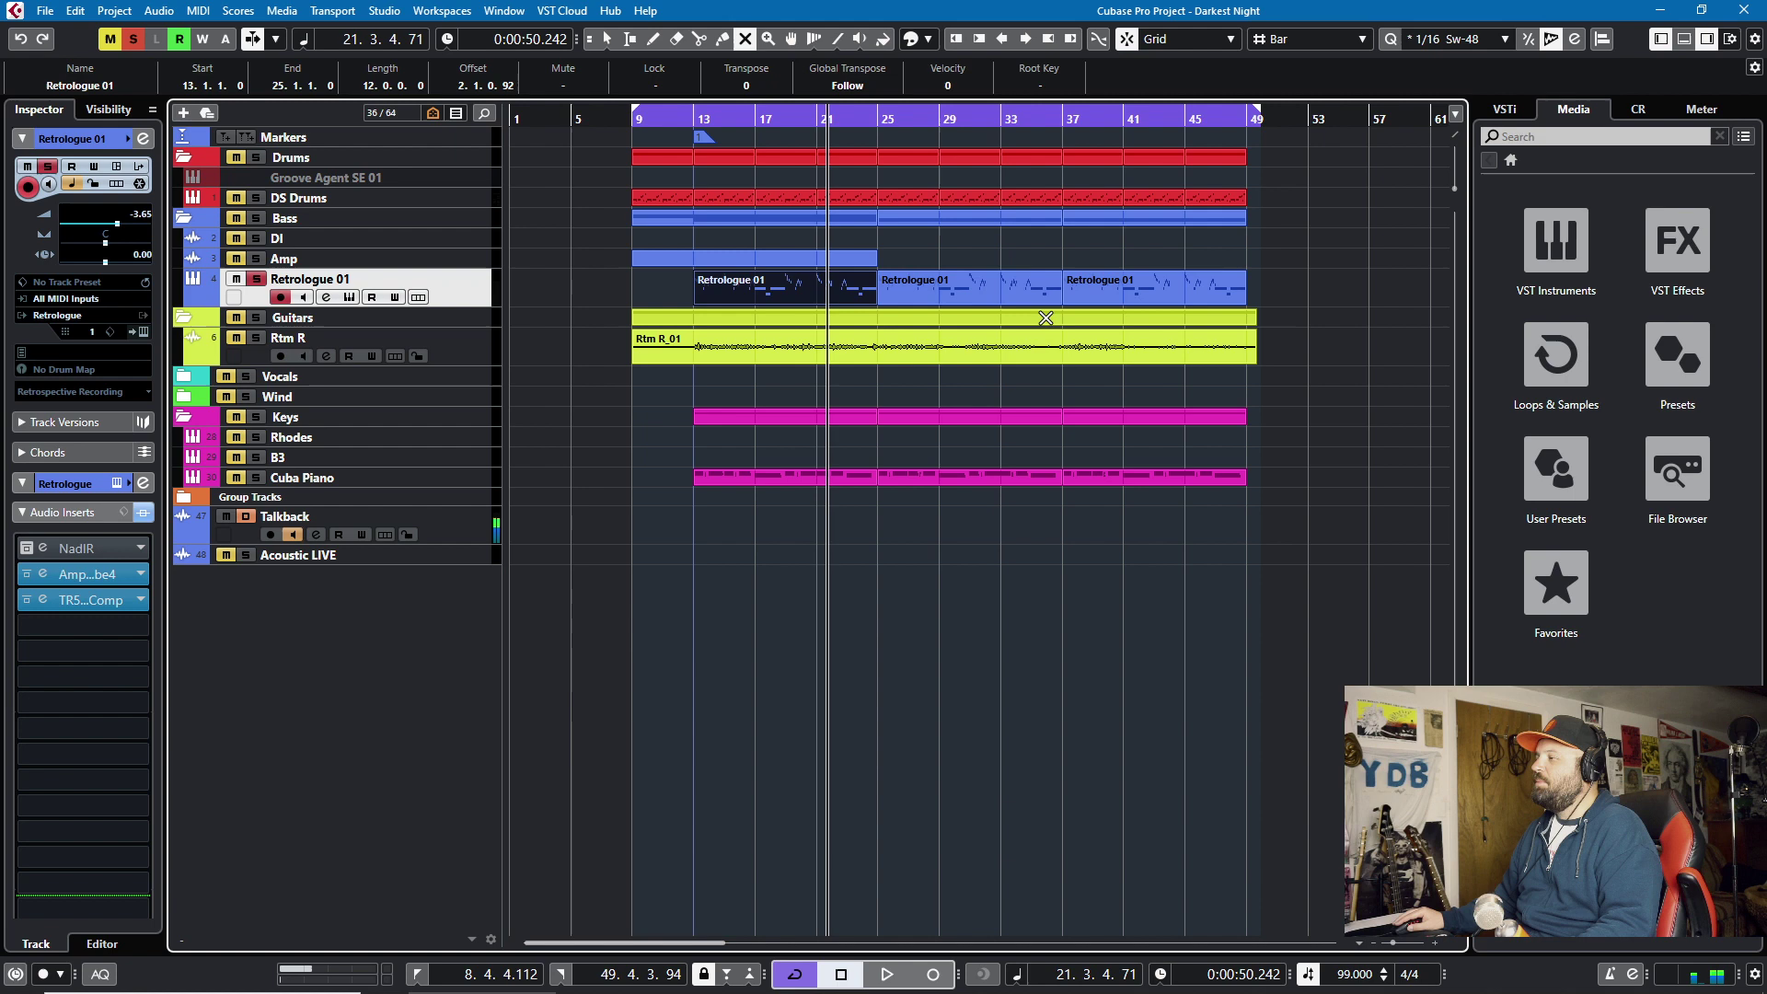
# Move the playhead back to bar 13, where the selected Retrologue 01 event starts.
pyautogui.press('l')
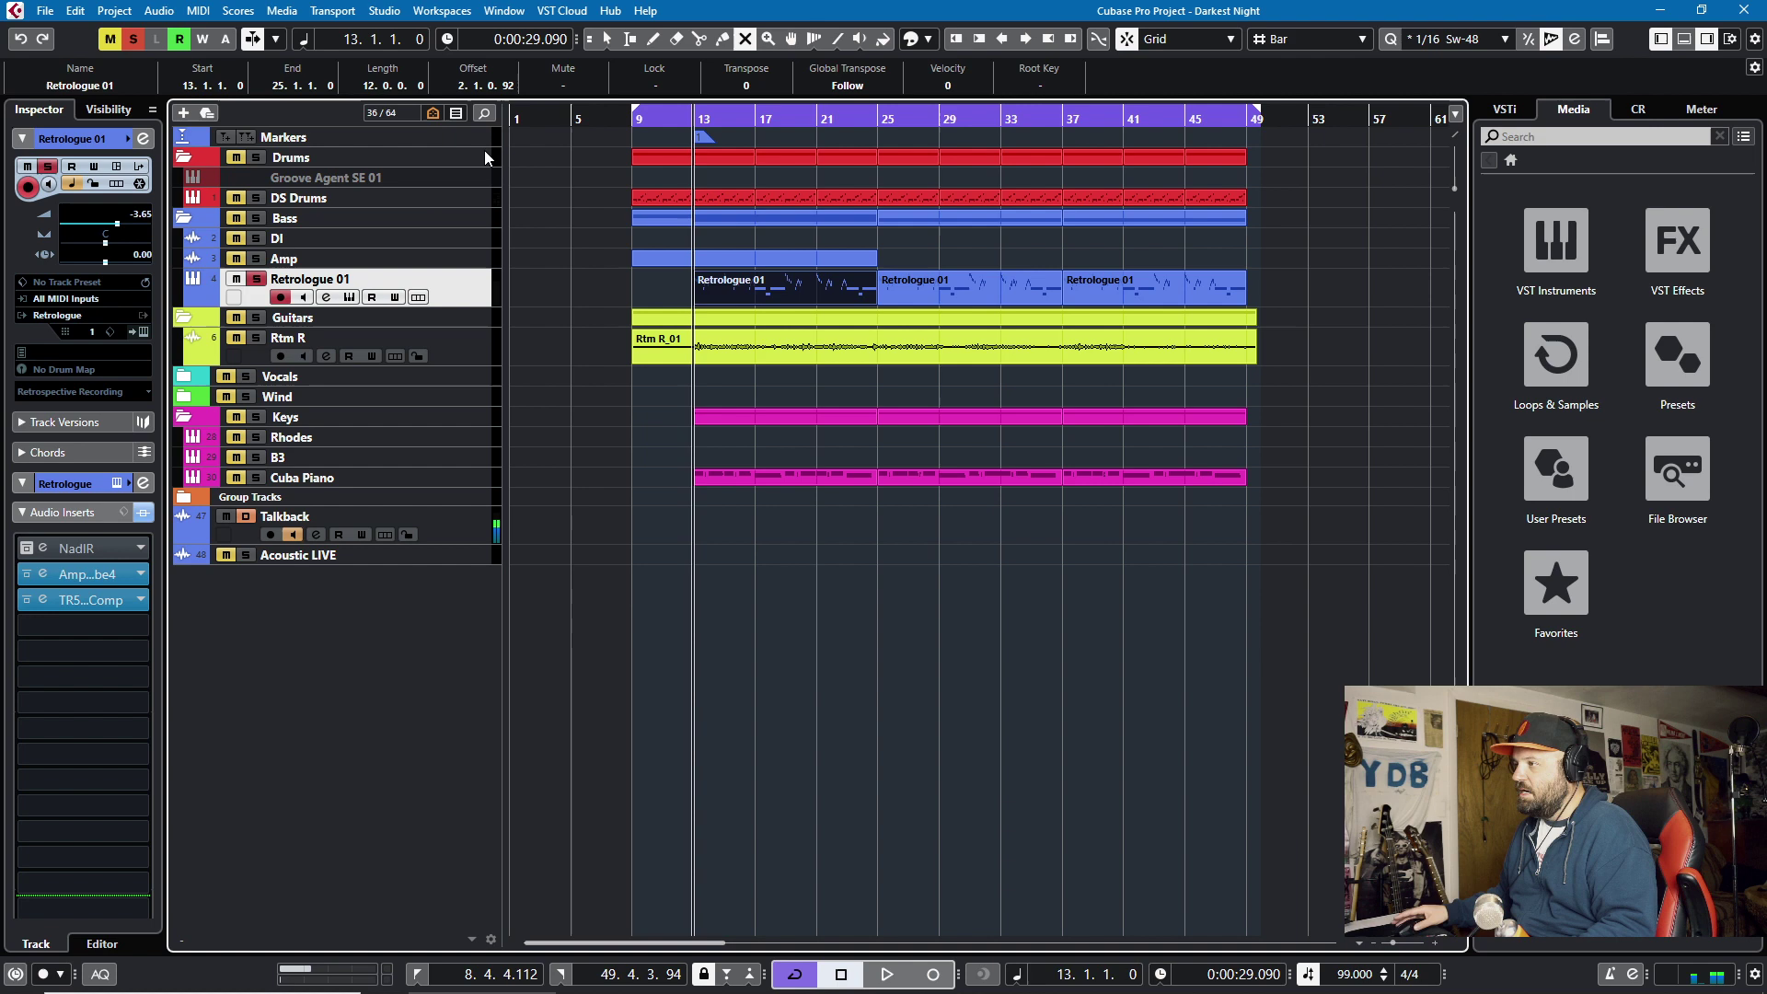
# Open Retrologue 01's channel settings and lower the pre-section high-cut frequency during playback.
pyautogui.click(326, 298)
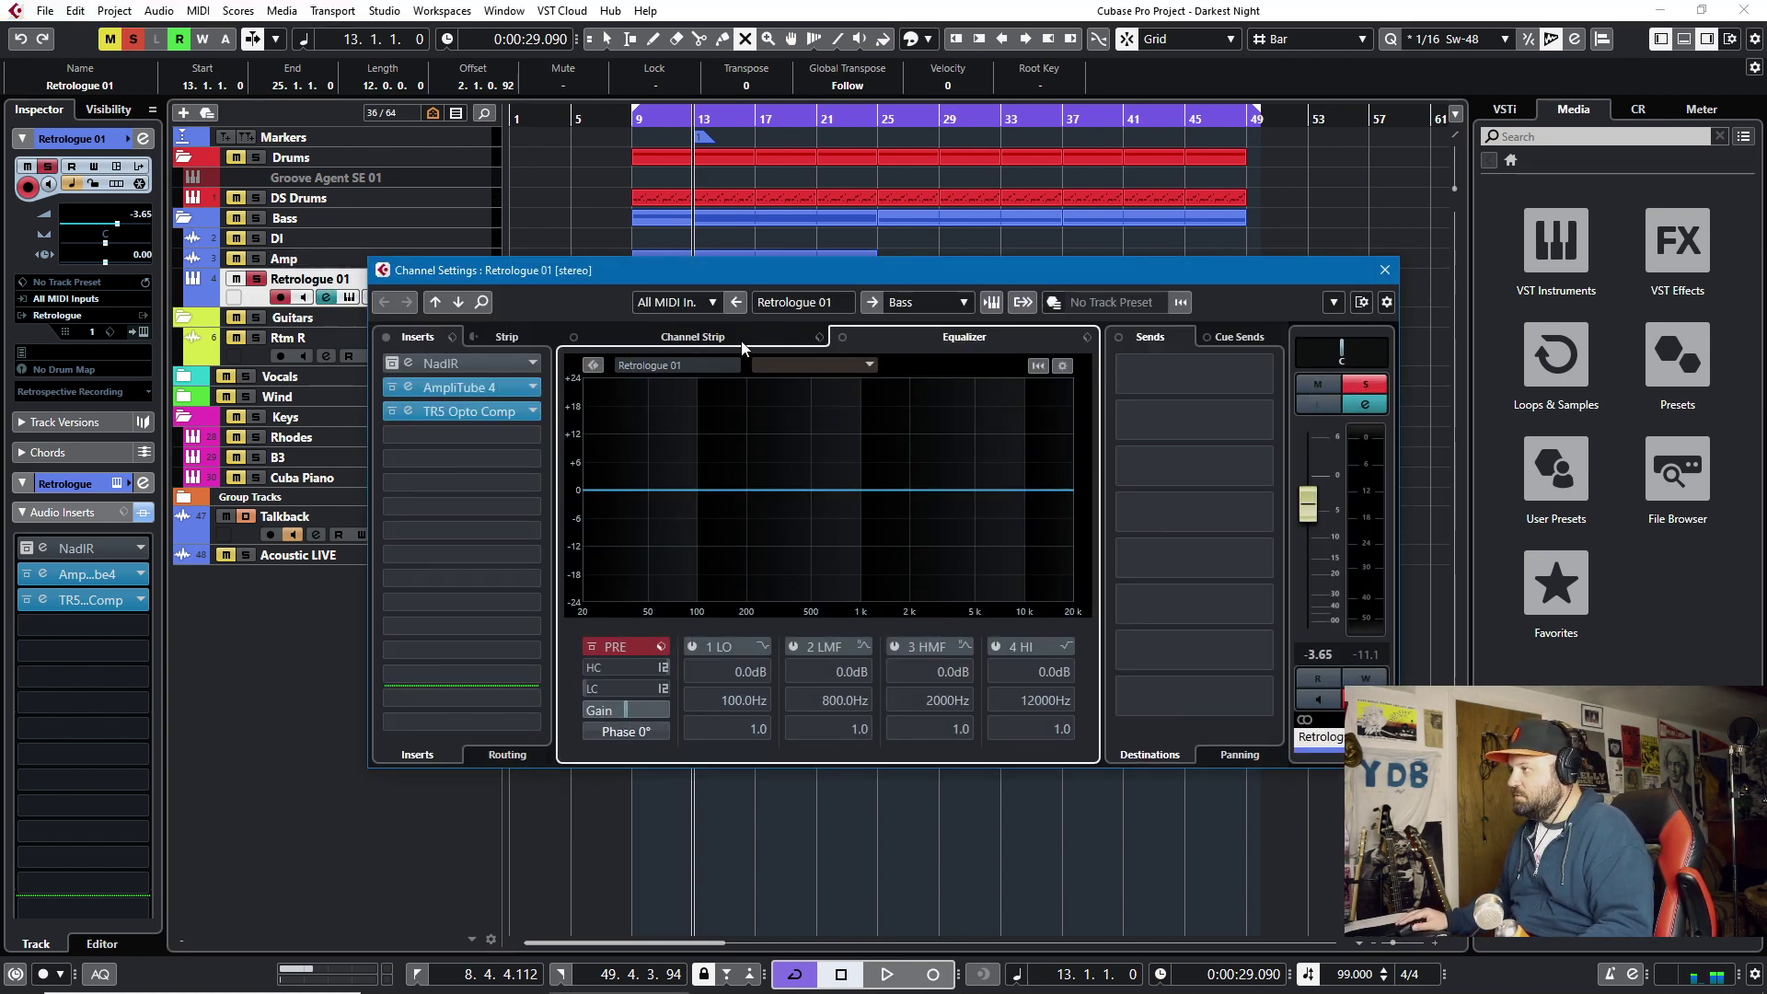
pyautogui.click(906, 339)
pyautogui.click(920, 339)
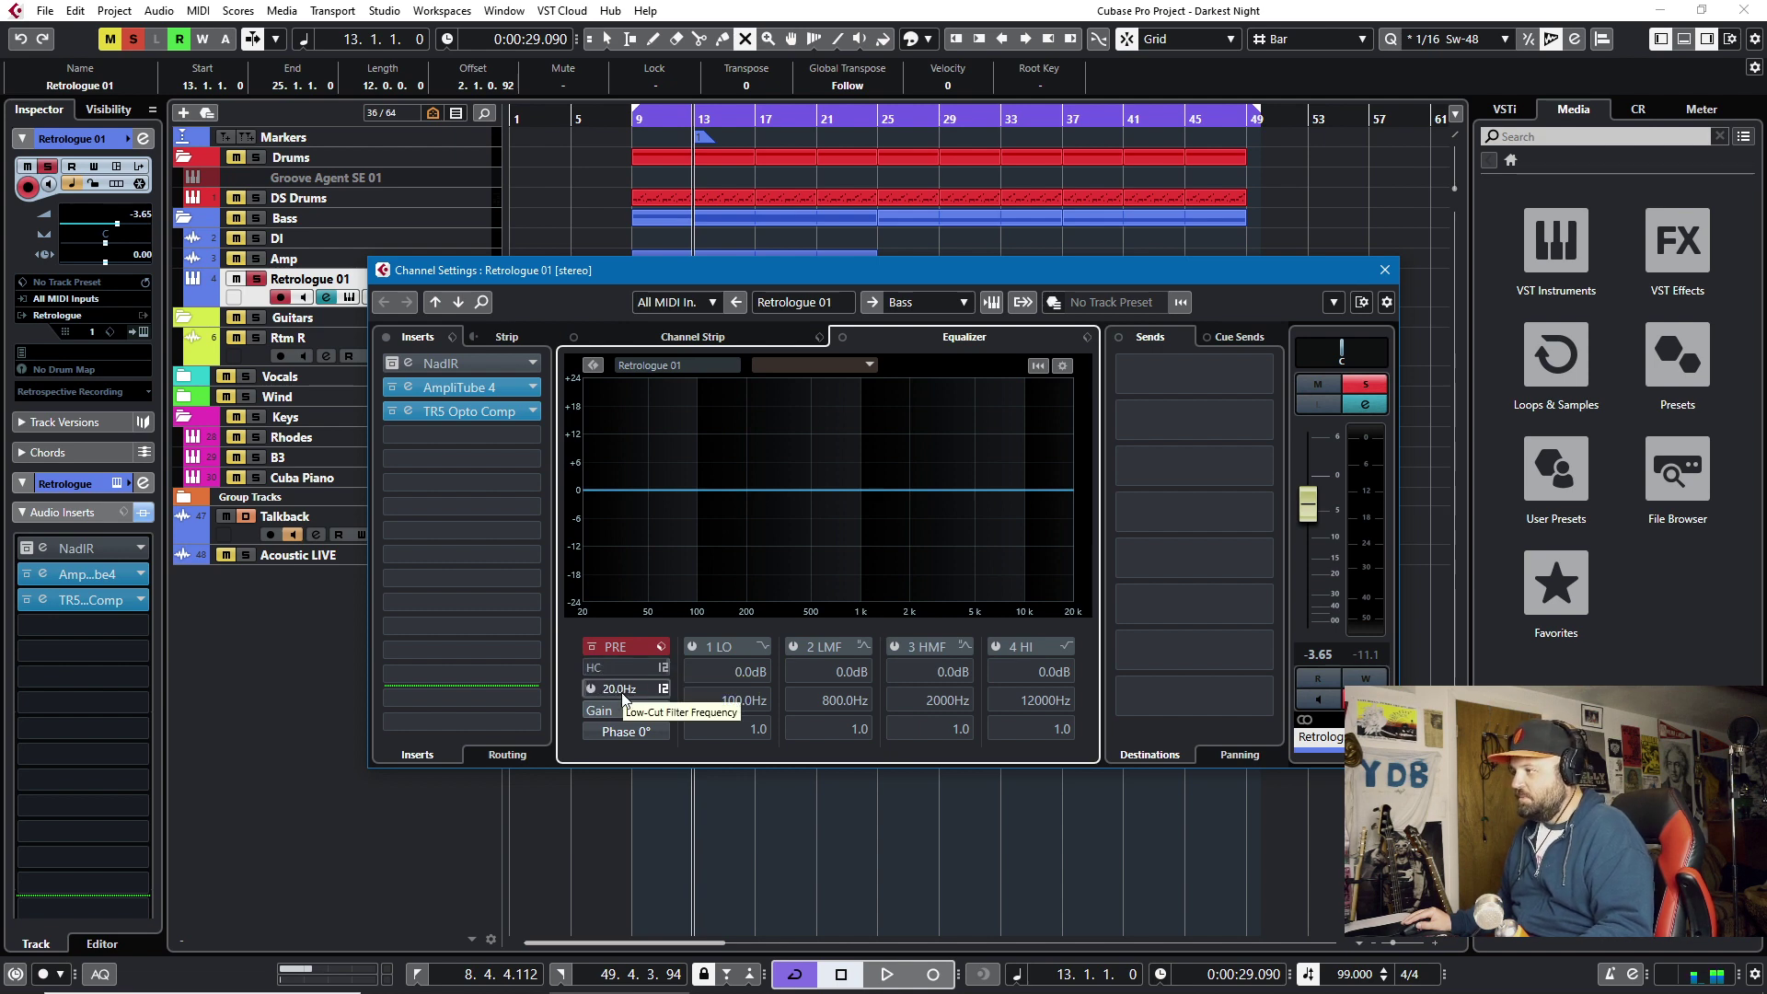
pyautogui.press('space')
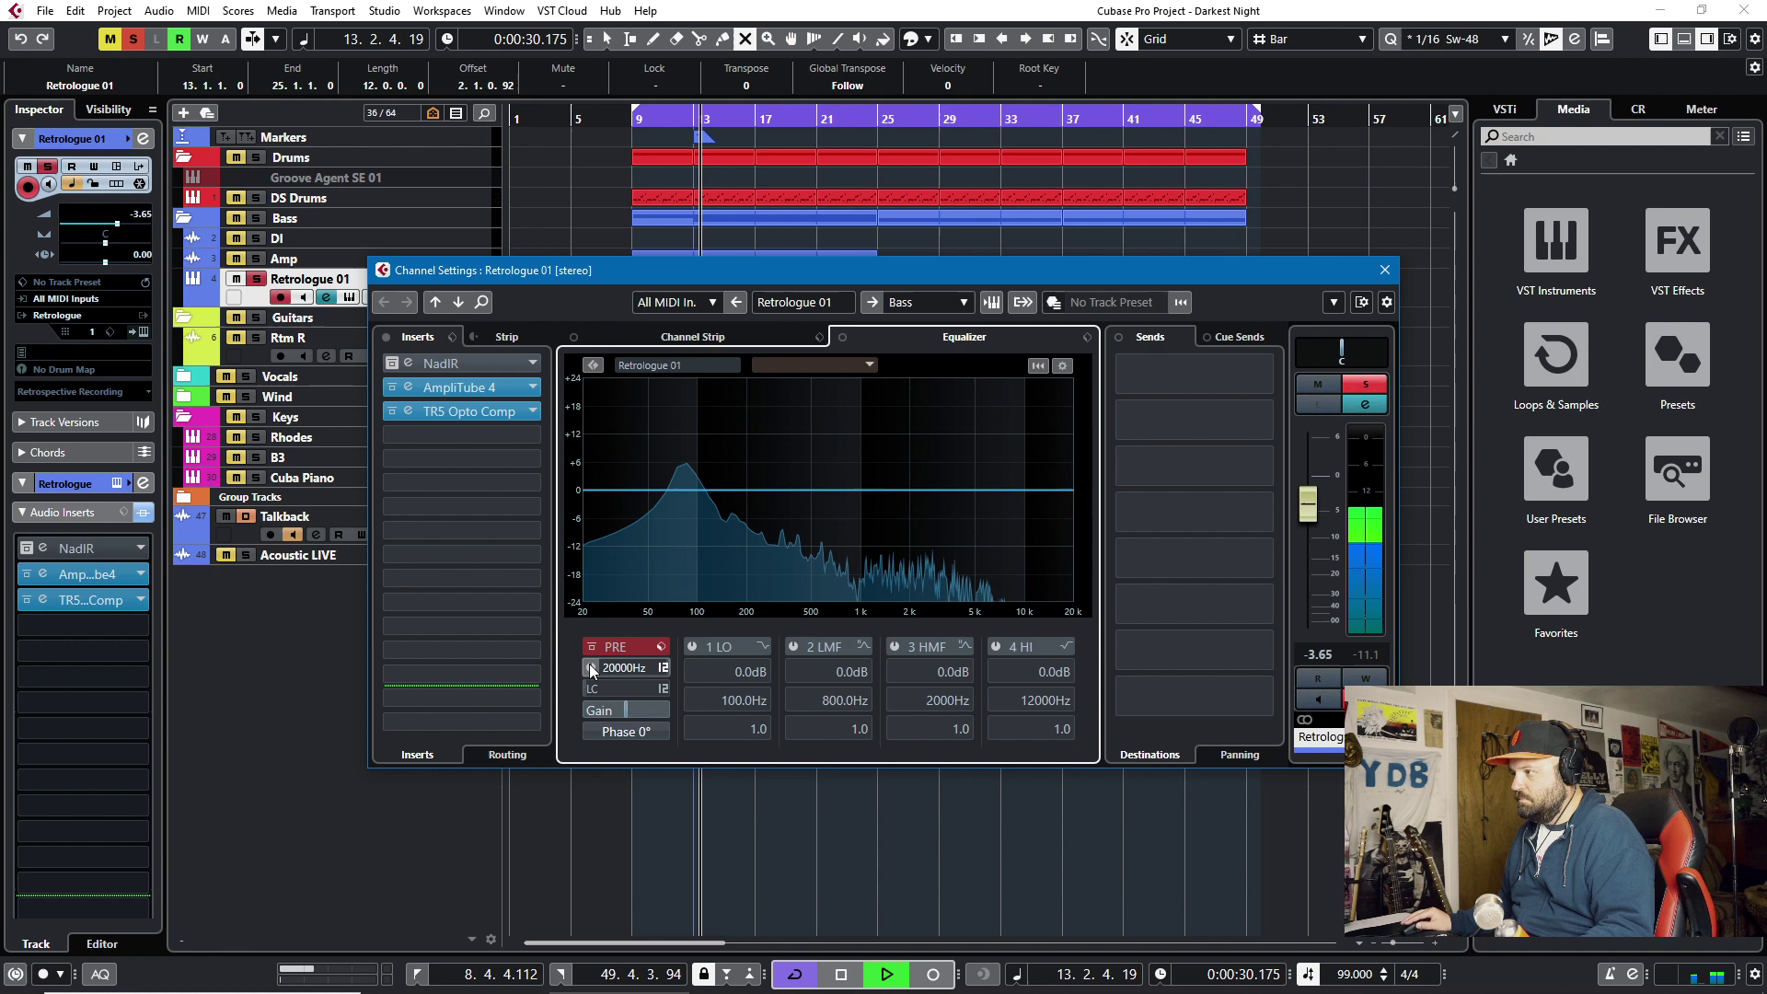
pyautogui.moveTo(600, 668); pyautogui.dragTo(611, 558)
pyautogui.press('space')
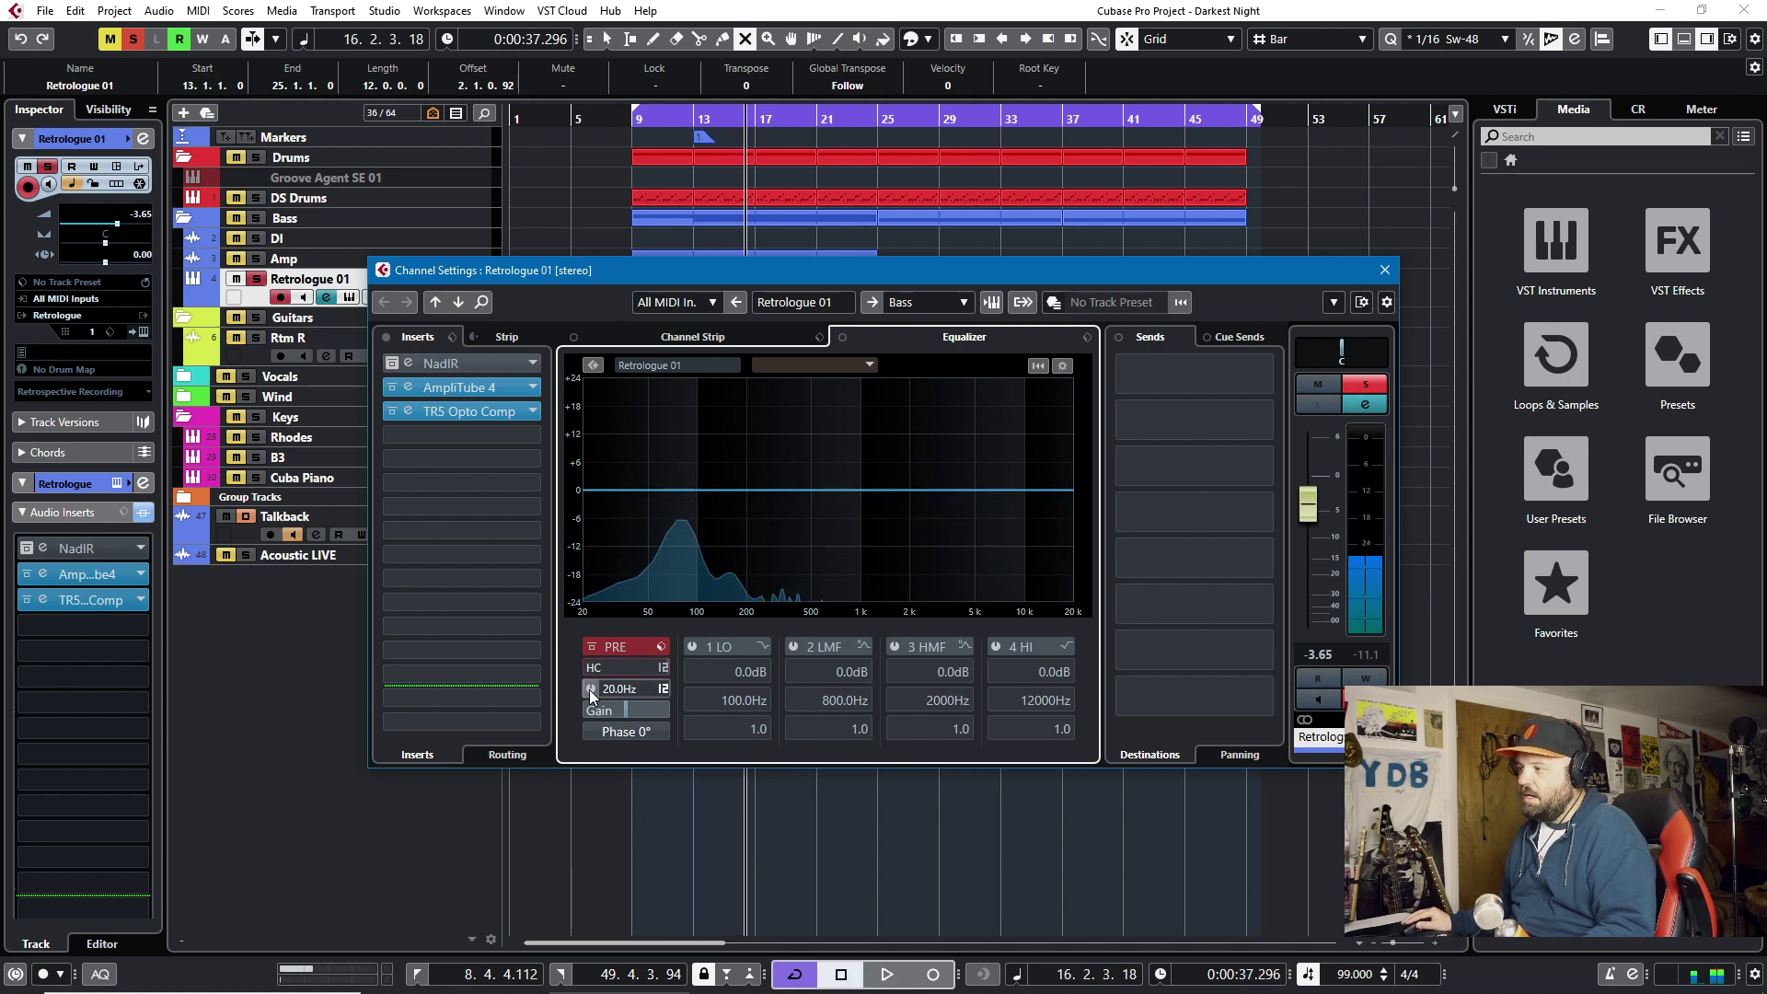
# Try the low-cut filter at about 77 Hz during playback, then leave it switched off.
pyautogui.press('space')
pyautogui.click(590, 688)
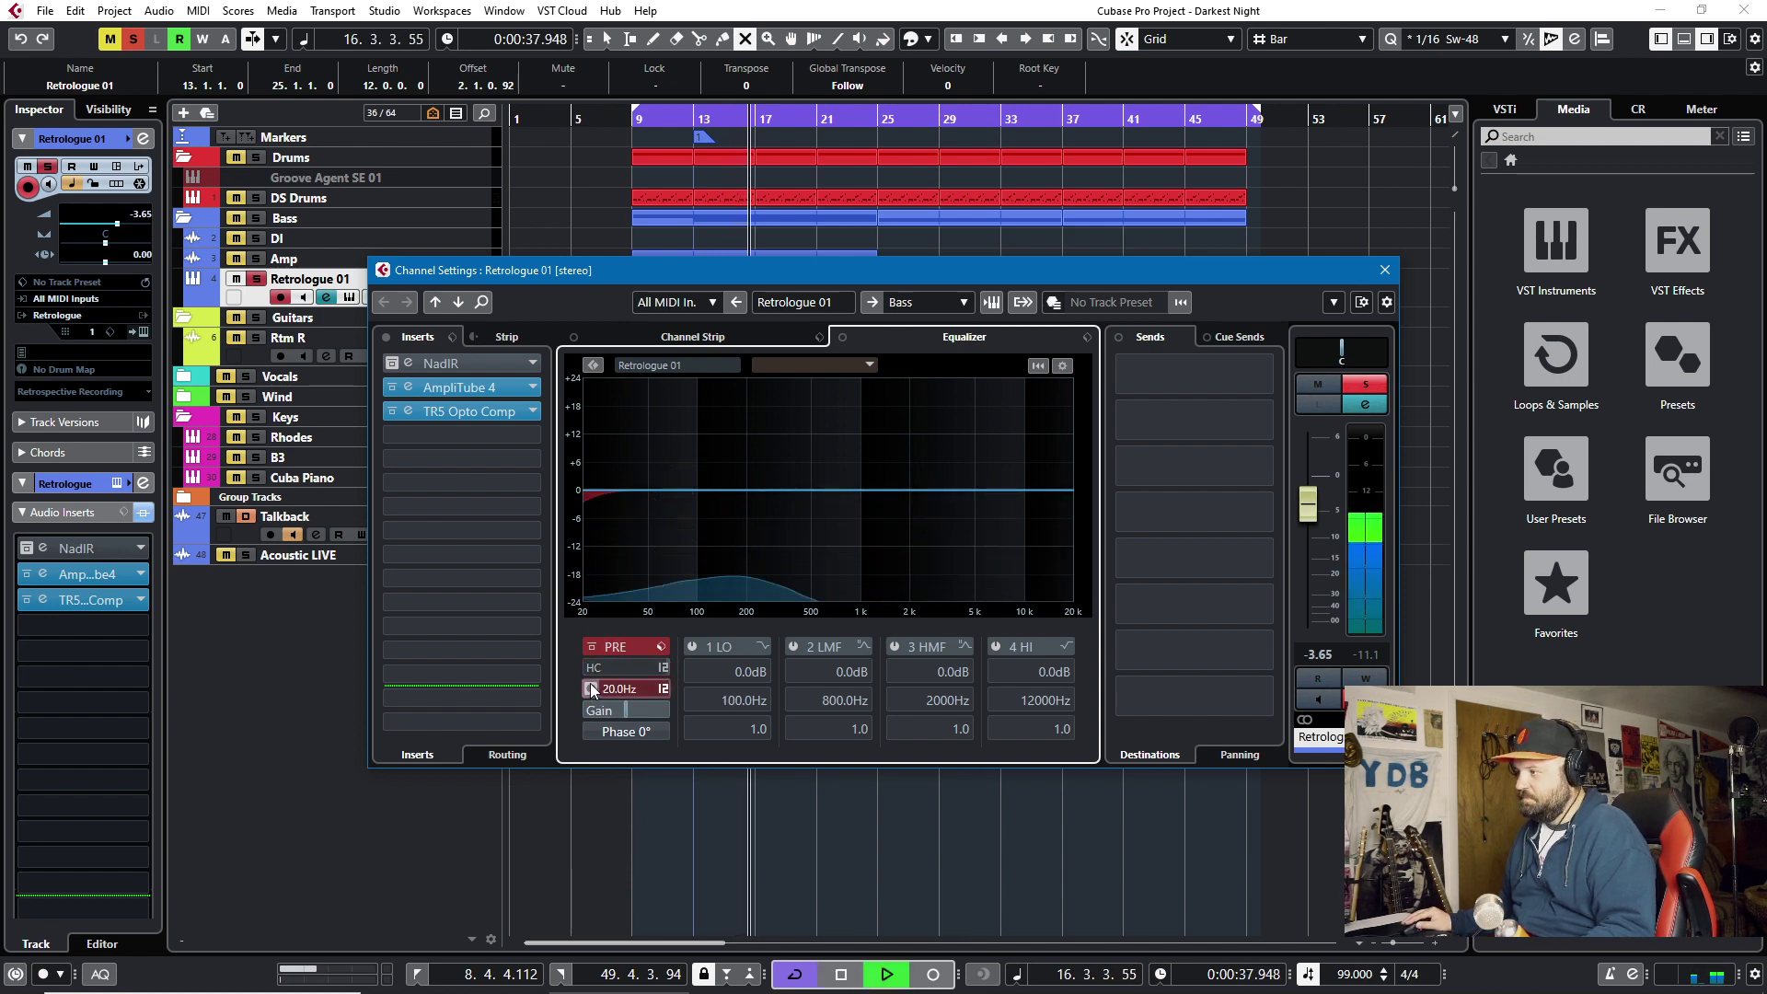
pyautogui.moveTo(599, 633); pyautogui.dragTo(603, 705)
pyautogui.press('space')
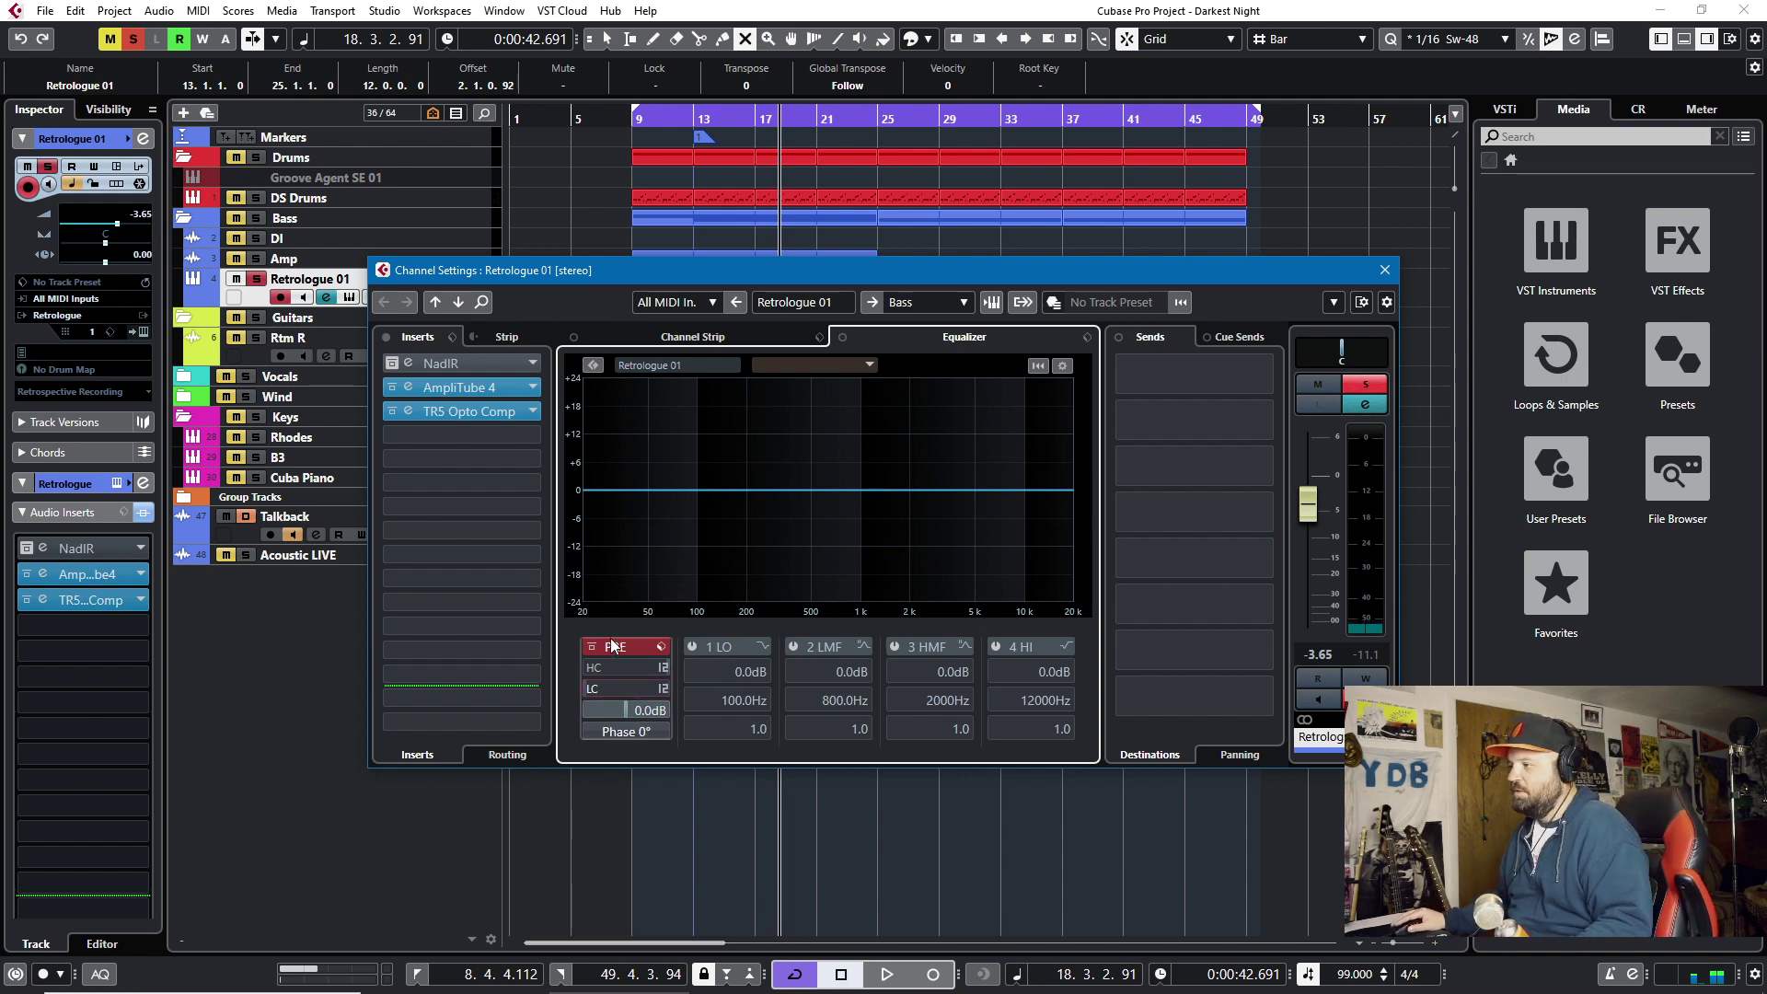
pyautogui.click(593, 688)
pyautogui.click(593, 688)
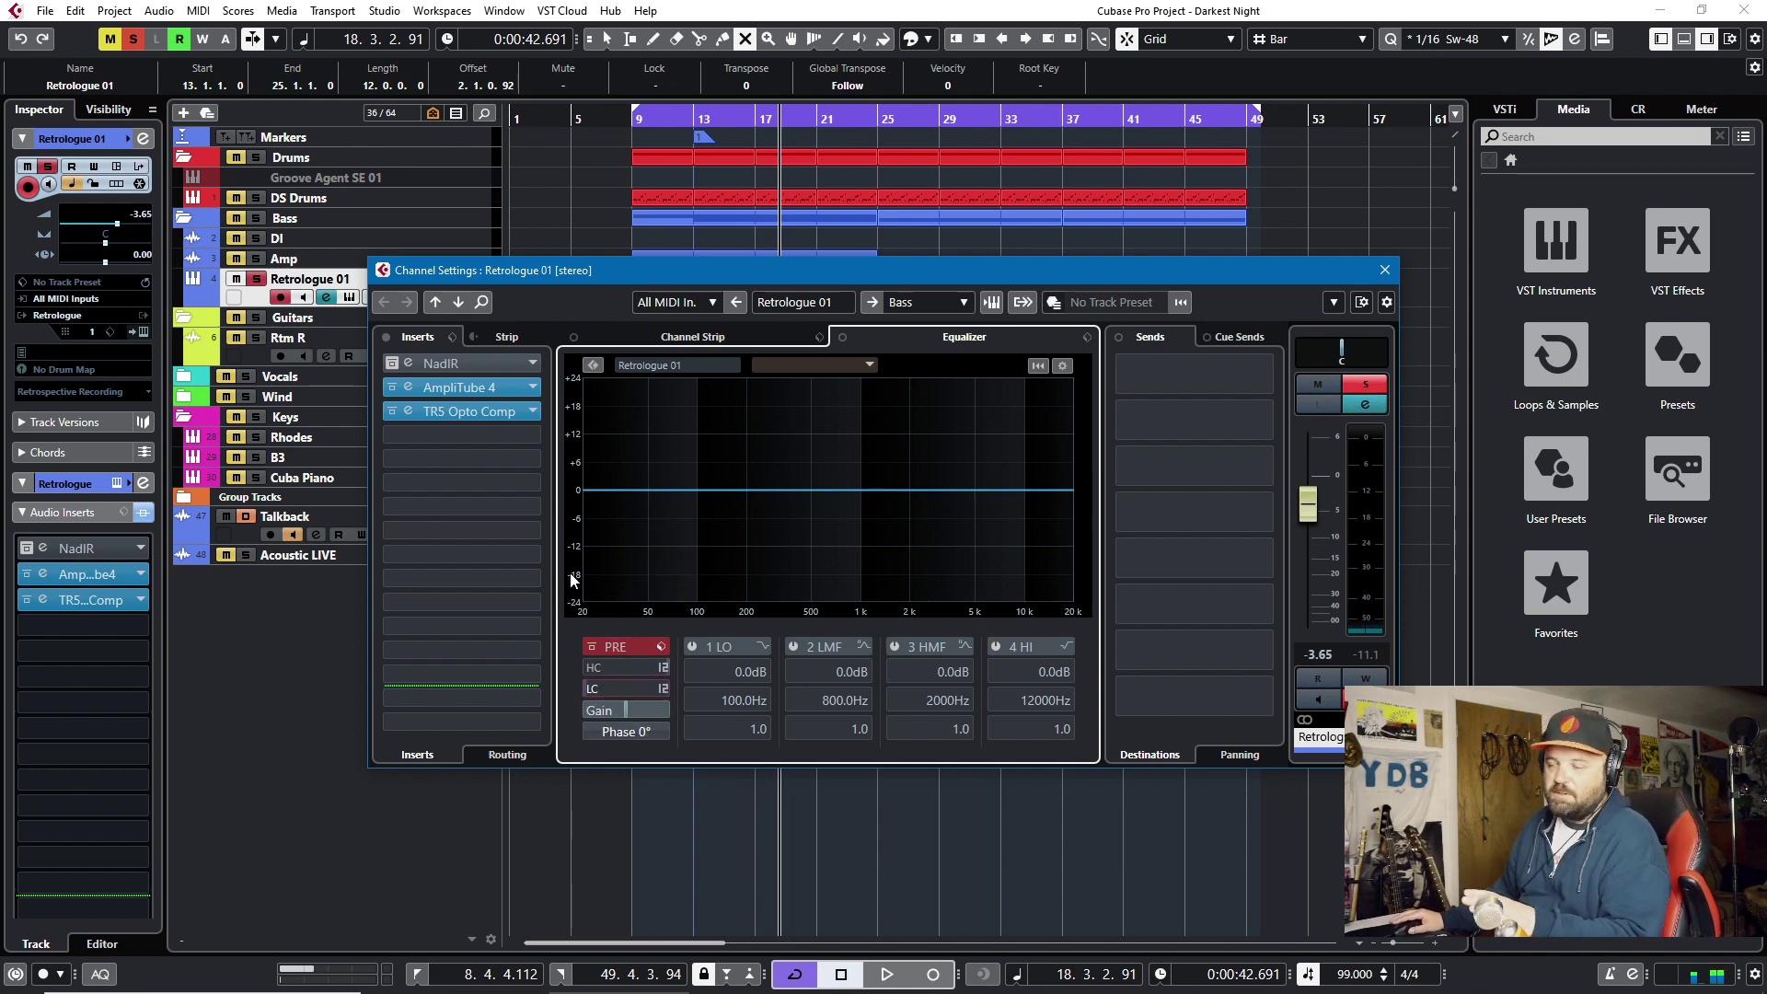
# Replace the NadIR insert with Frequency, found by searching 'fre', and open its editor.
pyautogui.click(531, 364)
pyautogui.write('freq')
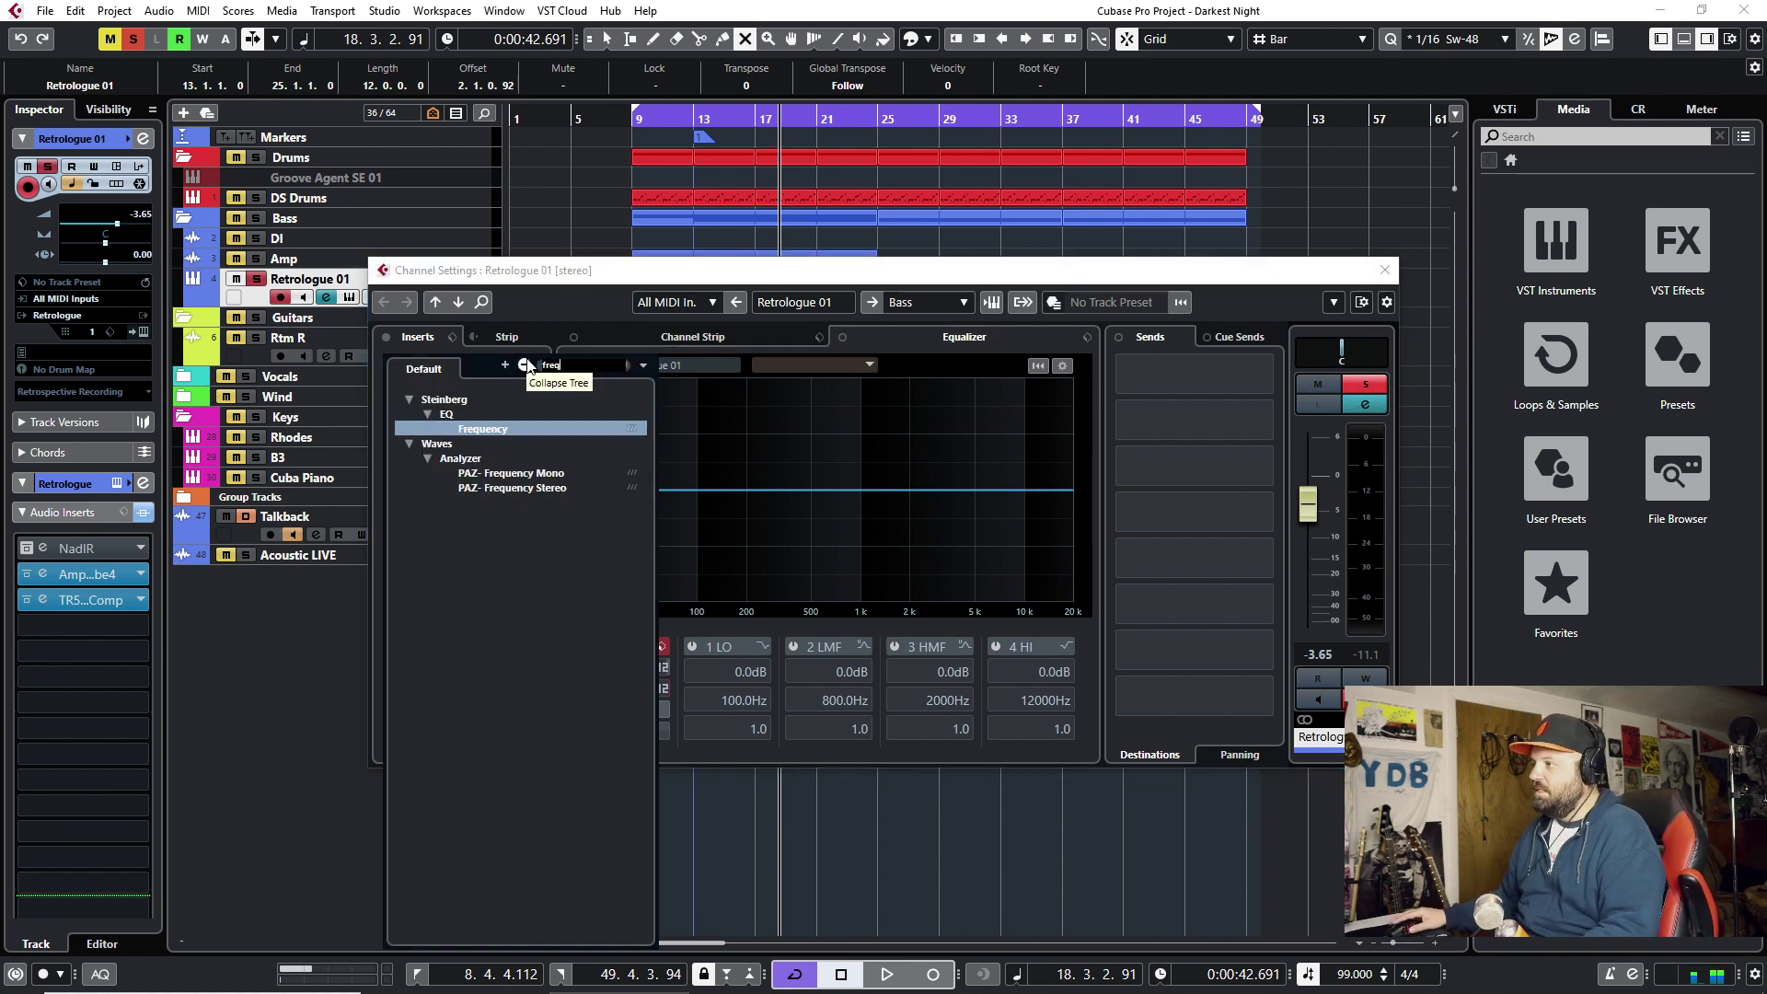
pyautogui.click(486, 425)
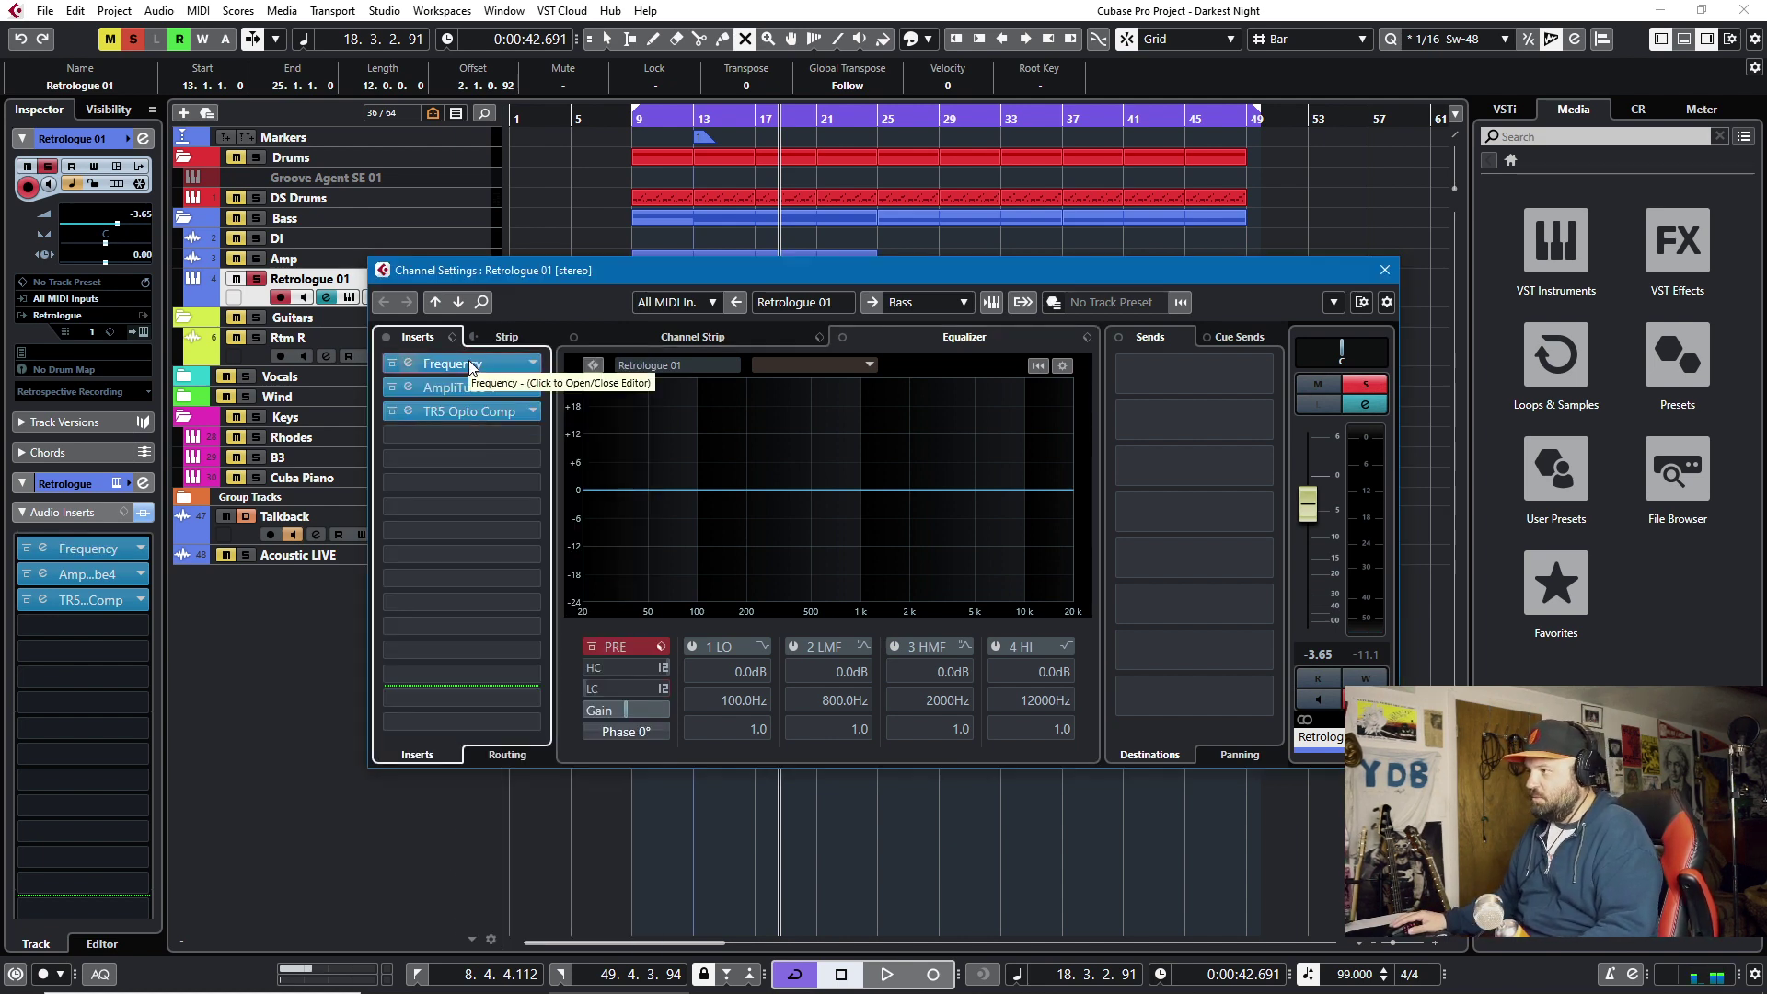
pyautogui.click(468, 361)
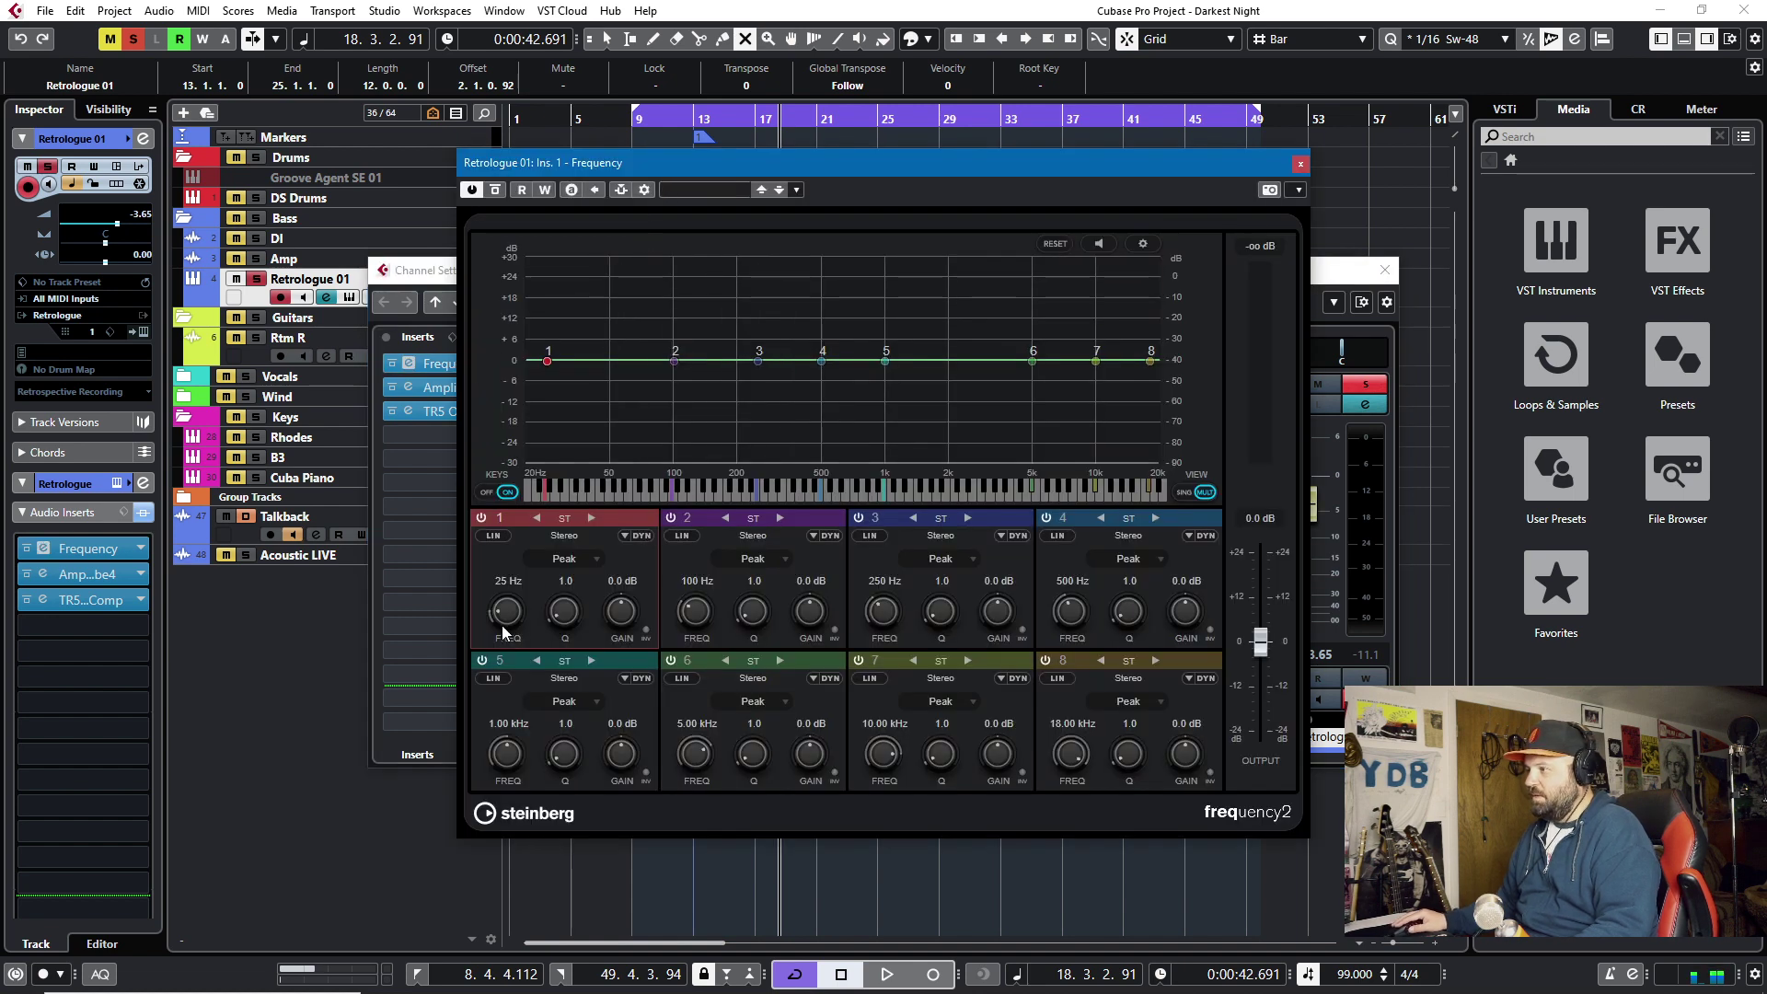
# Make Frequency's band 1 a Cut 12 low cut at about 110 Hz while playing.
pyautogui.click(560, 558)
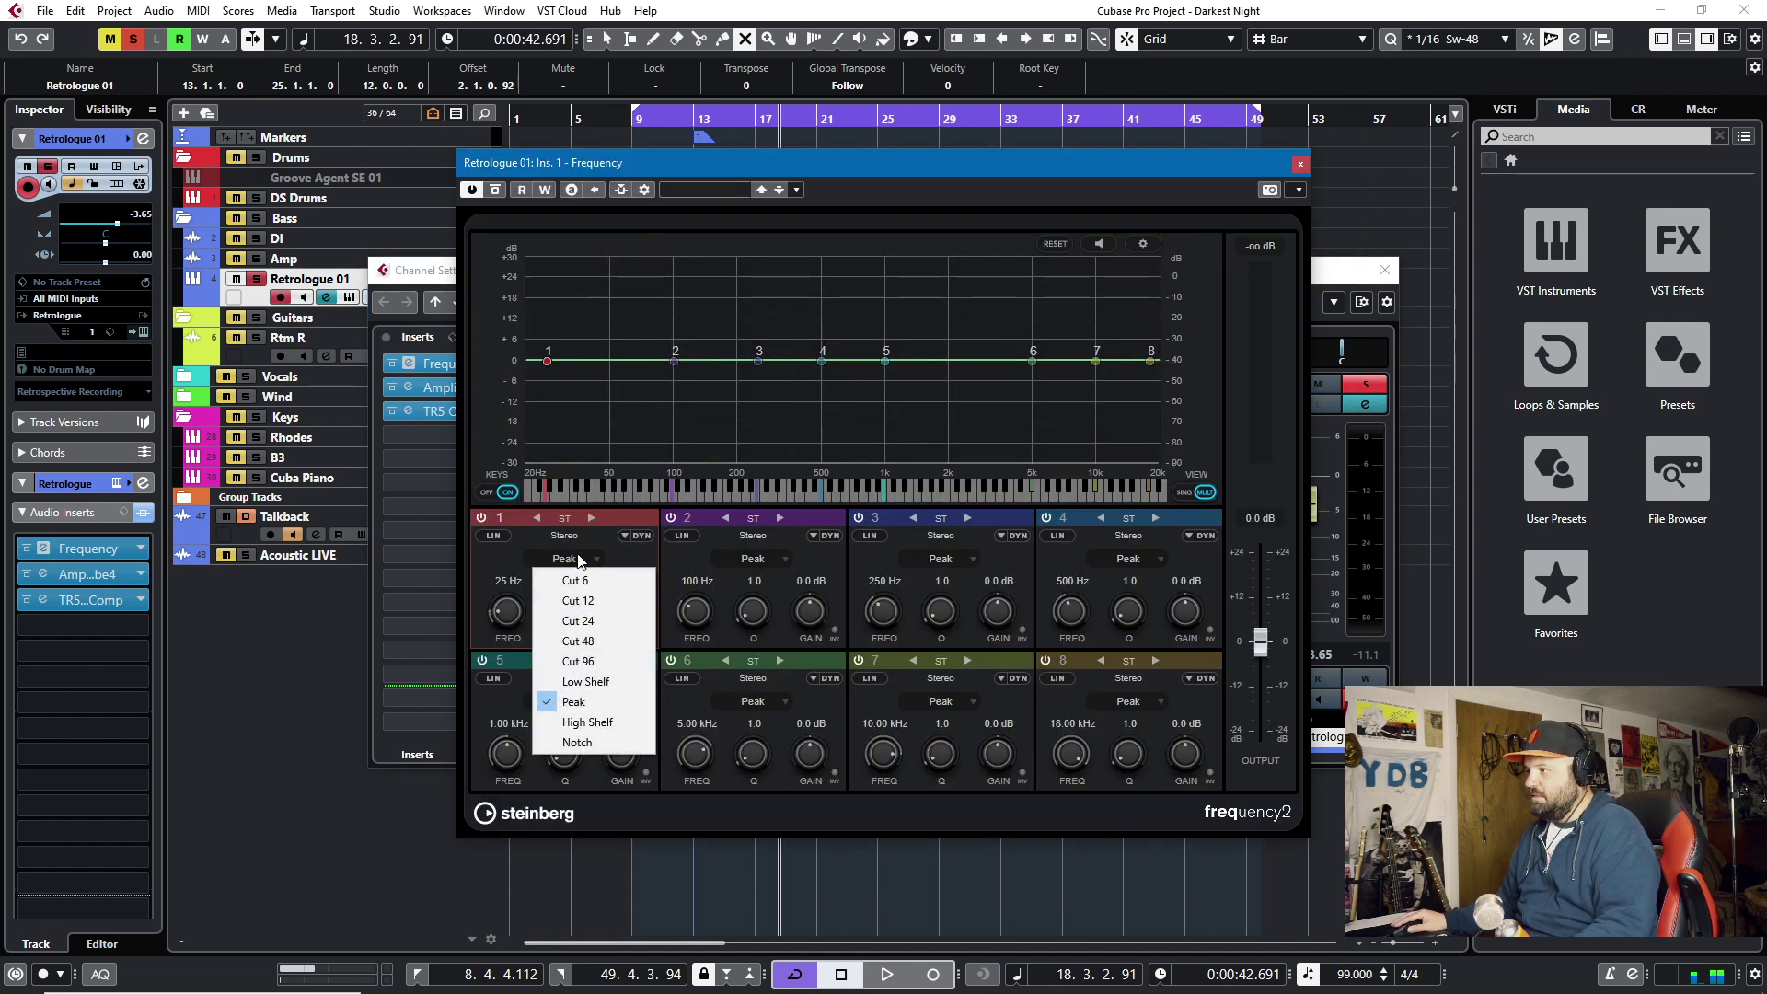
pyautogui.click(578, 620)
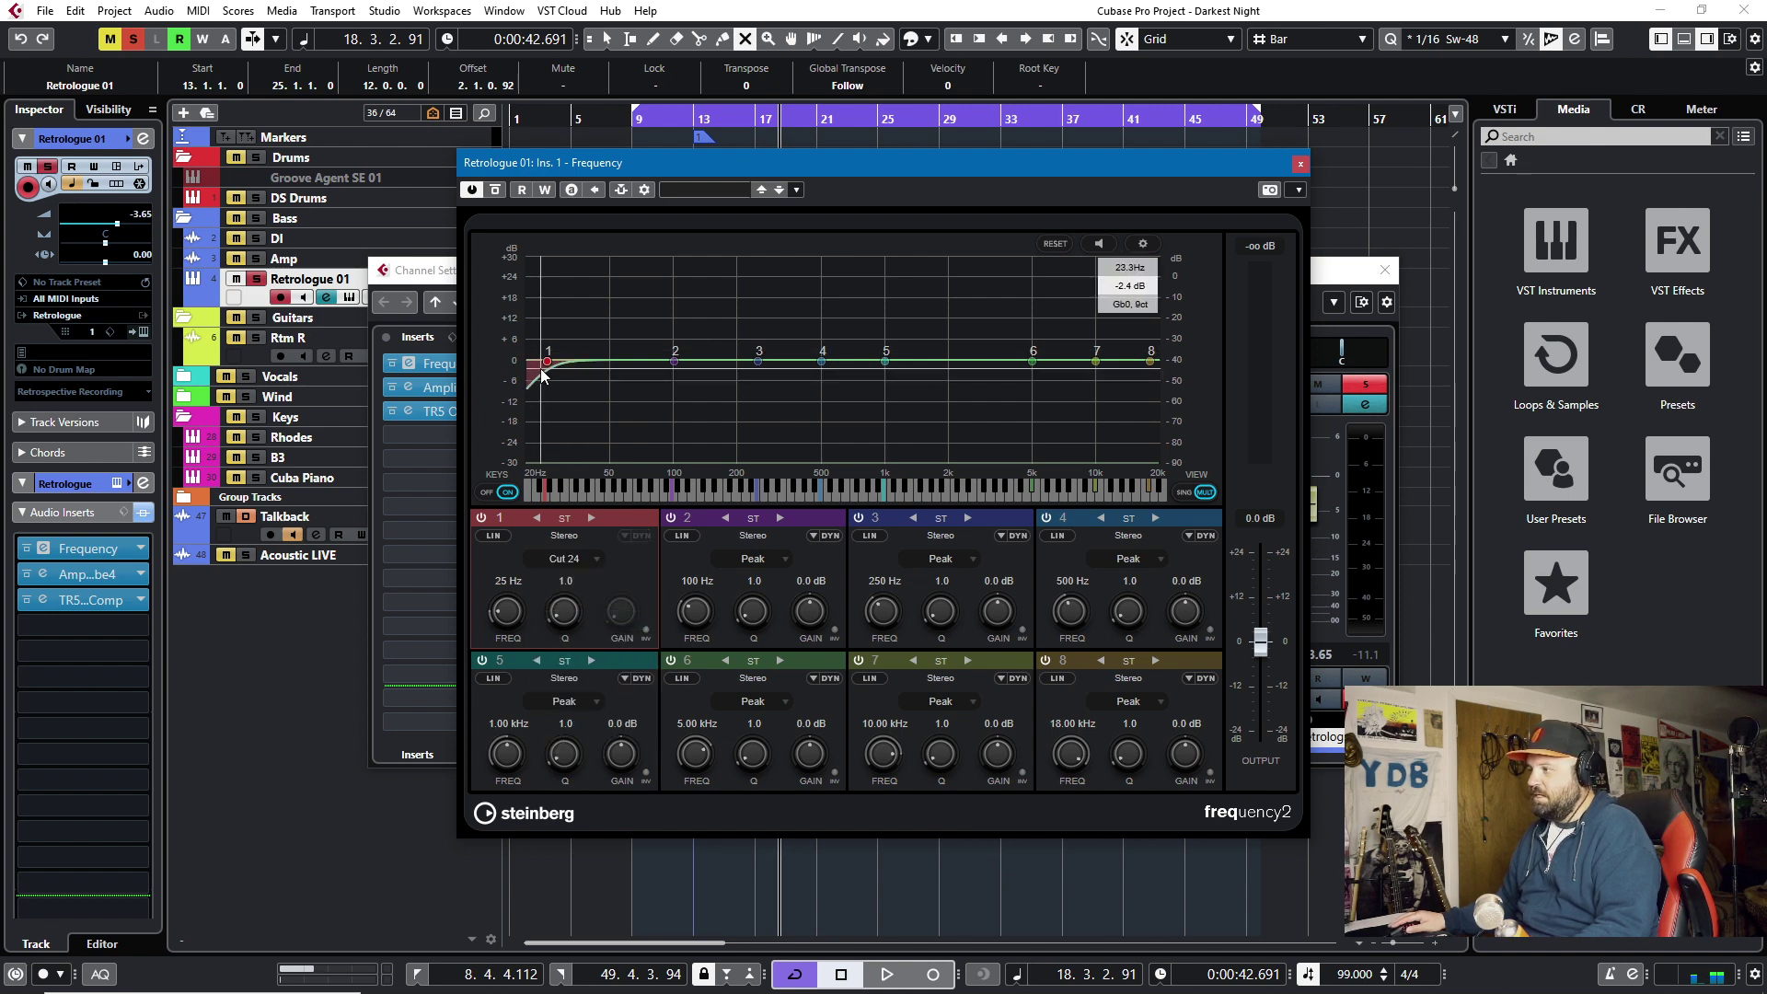
pyautogui.press('space')
pyautogui.moveTo(542, 372); pyautogui.dragTo(619, 398)
pyautogui.click(592, 560)
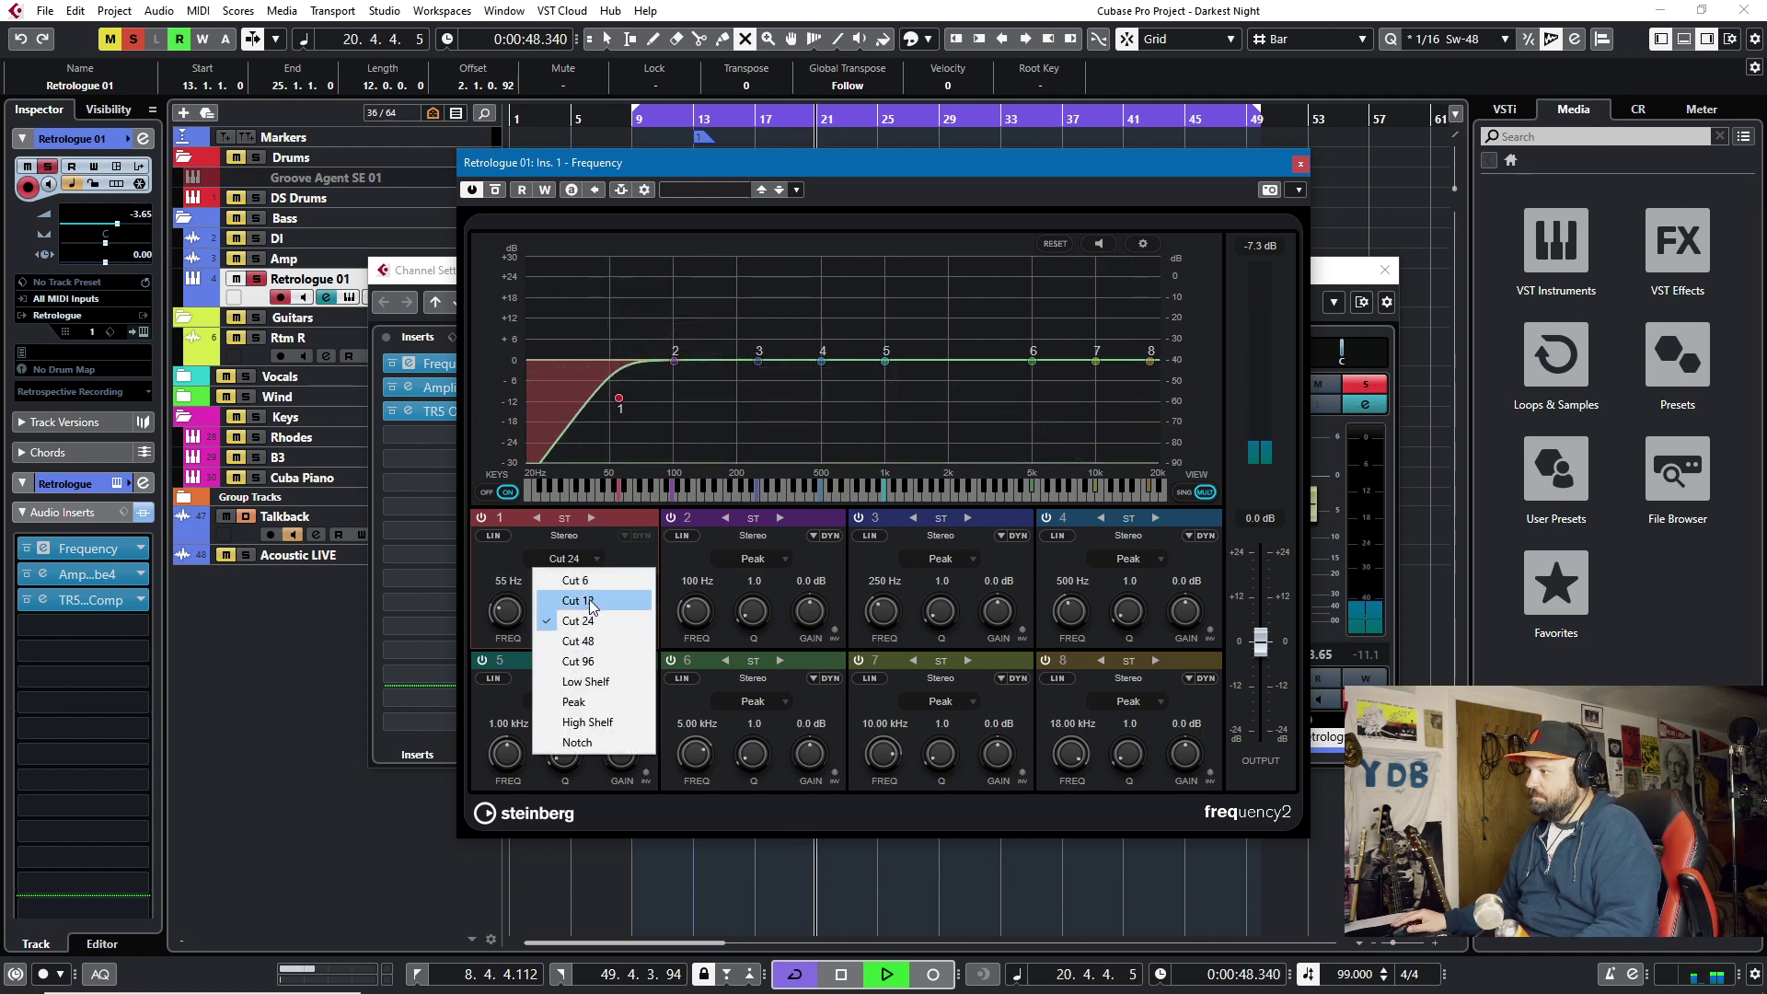
pyautogui.click(590, 601)
pyautogui.moveTo(619, 398); pyautogui.dragTo(689, 410)
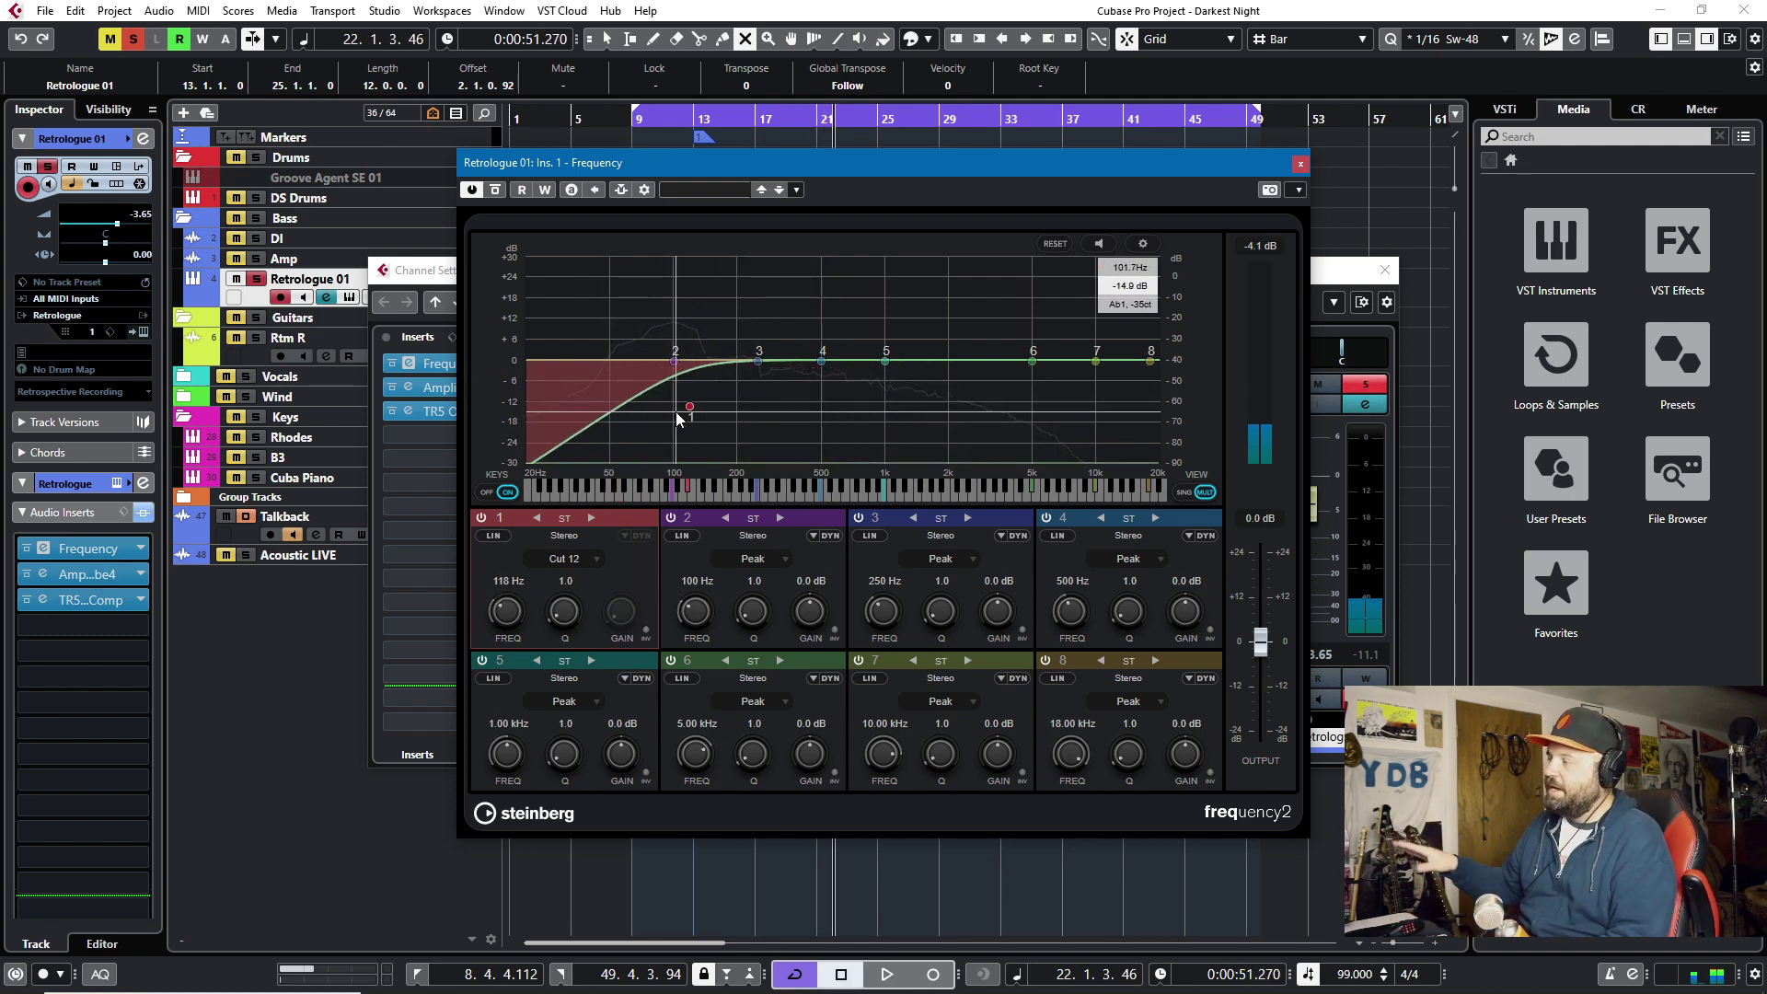
# Close the Frequency and Channel Settings windows and sort the insert plug-in list by category.
pyautogui.click(1300, 164)
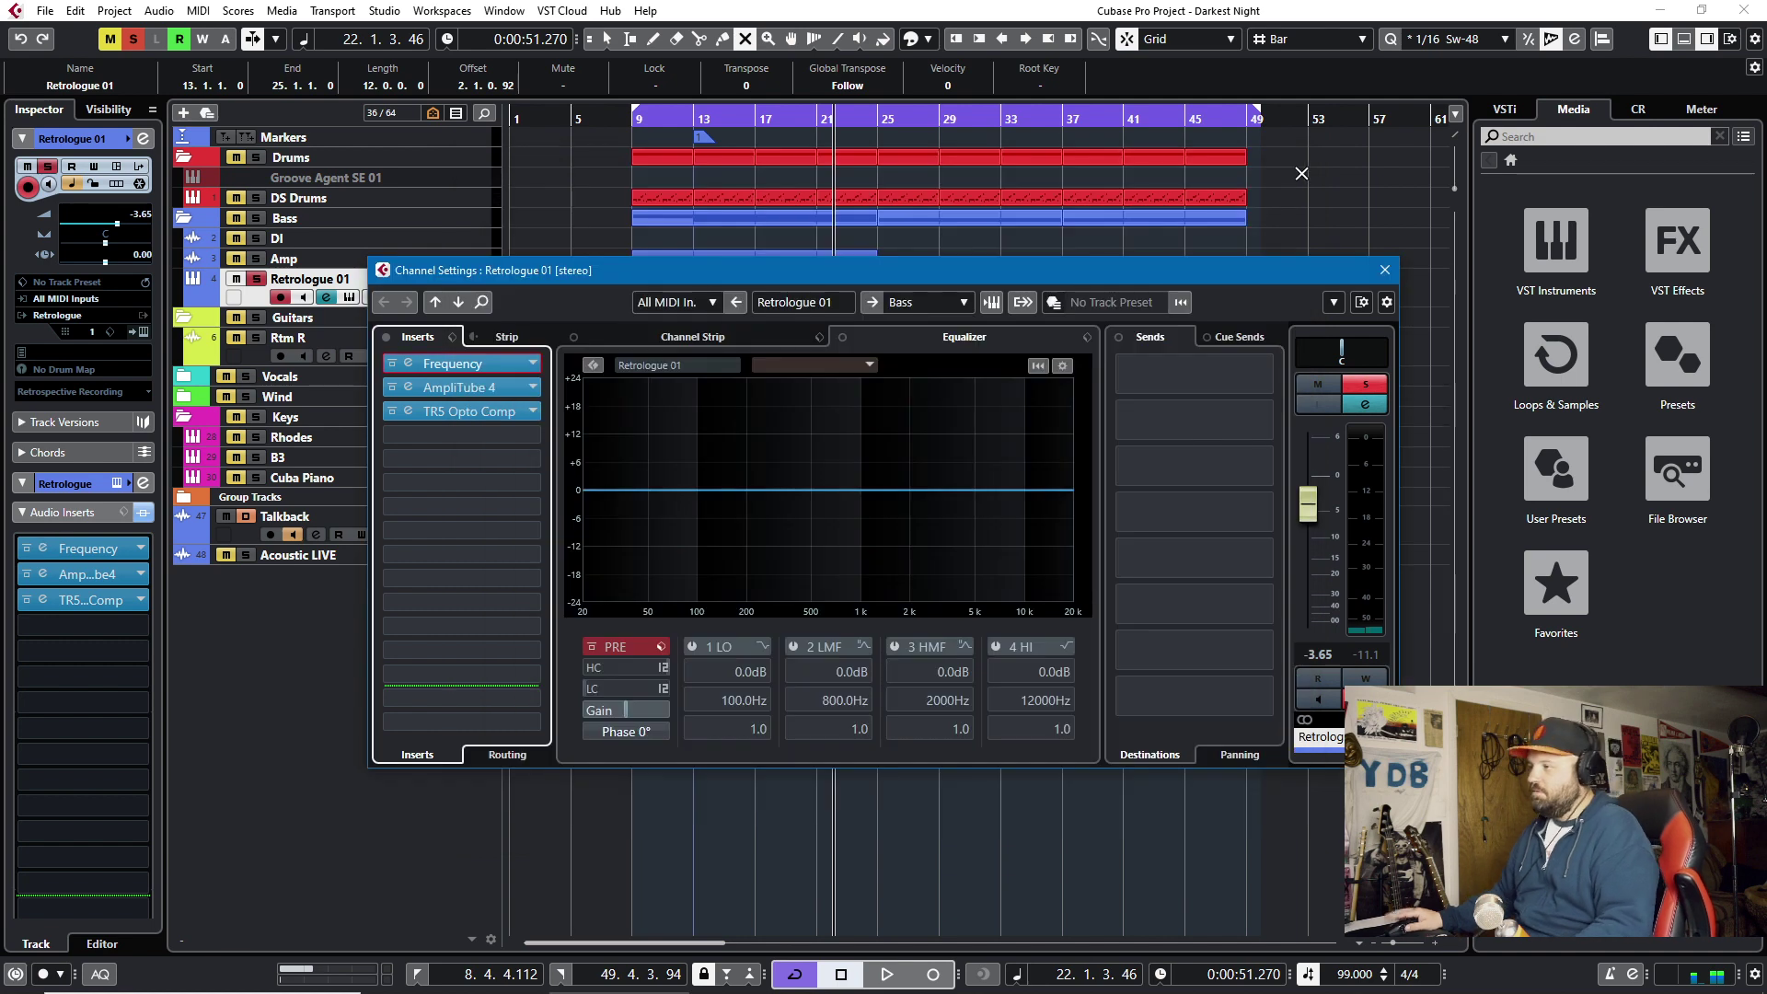
pyautogui.click(1385, 273)
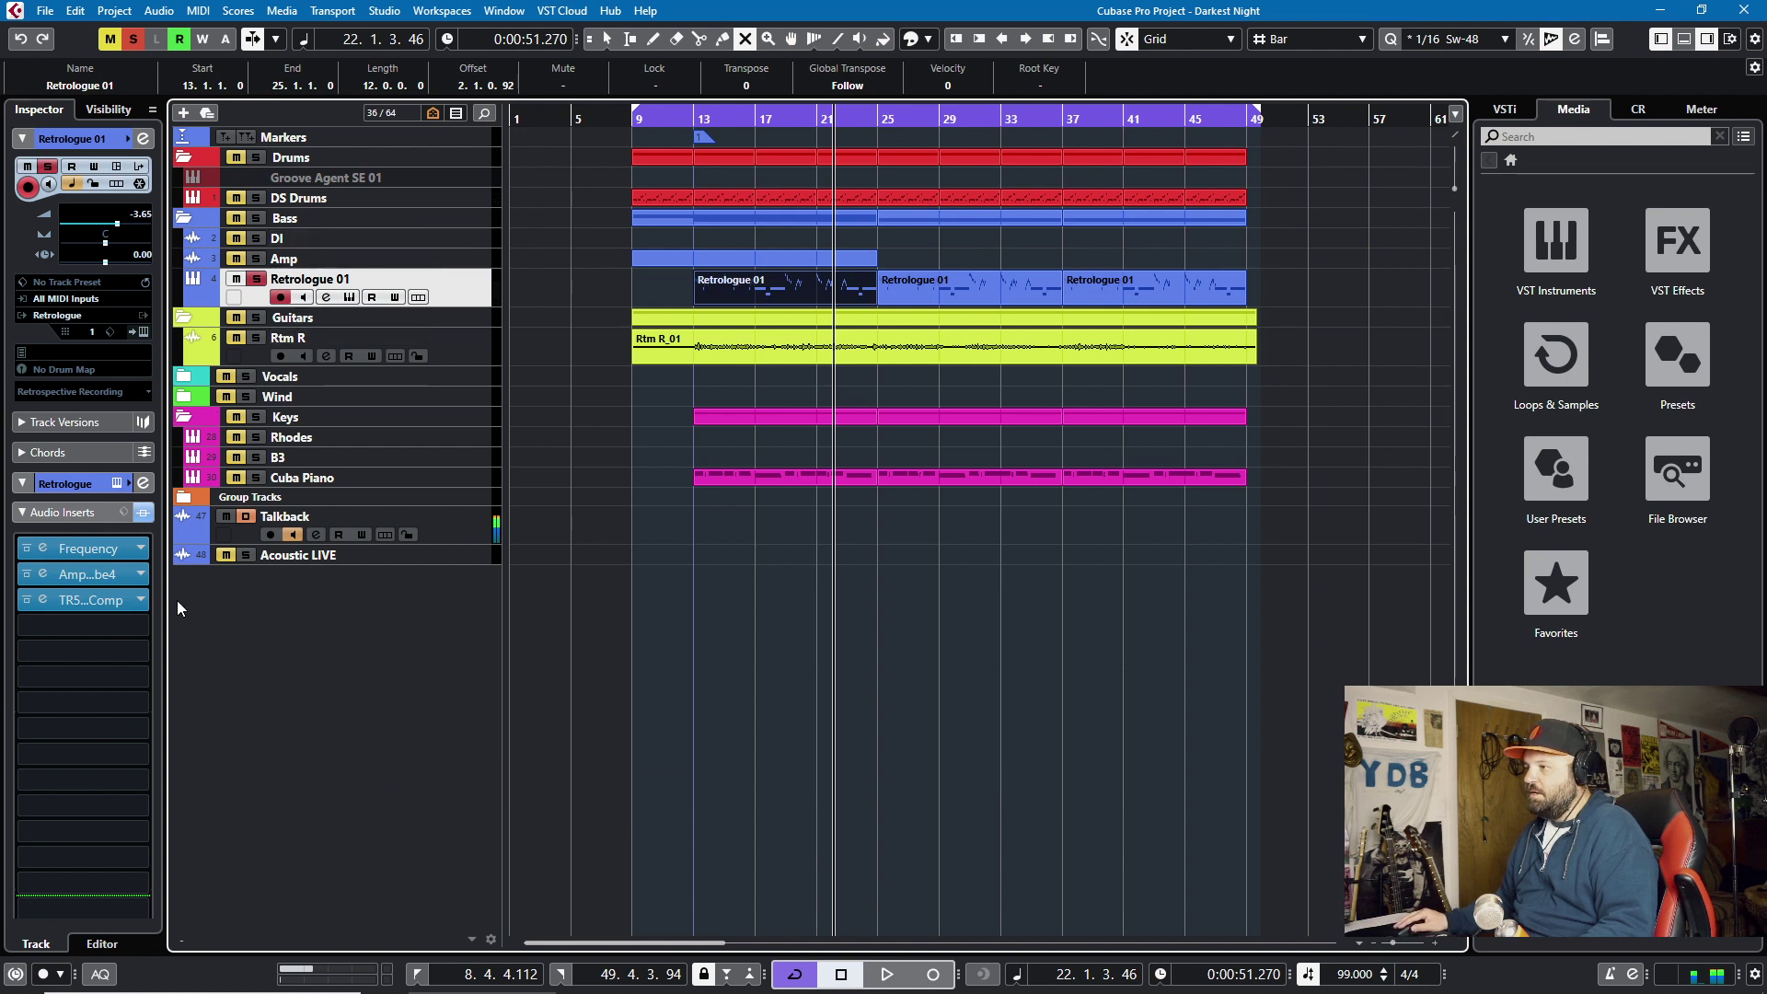
pyautogui.click(143, 551)
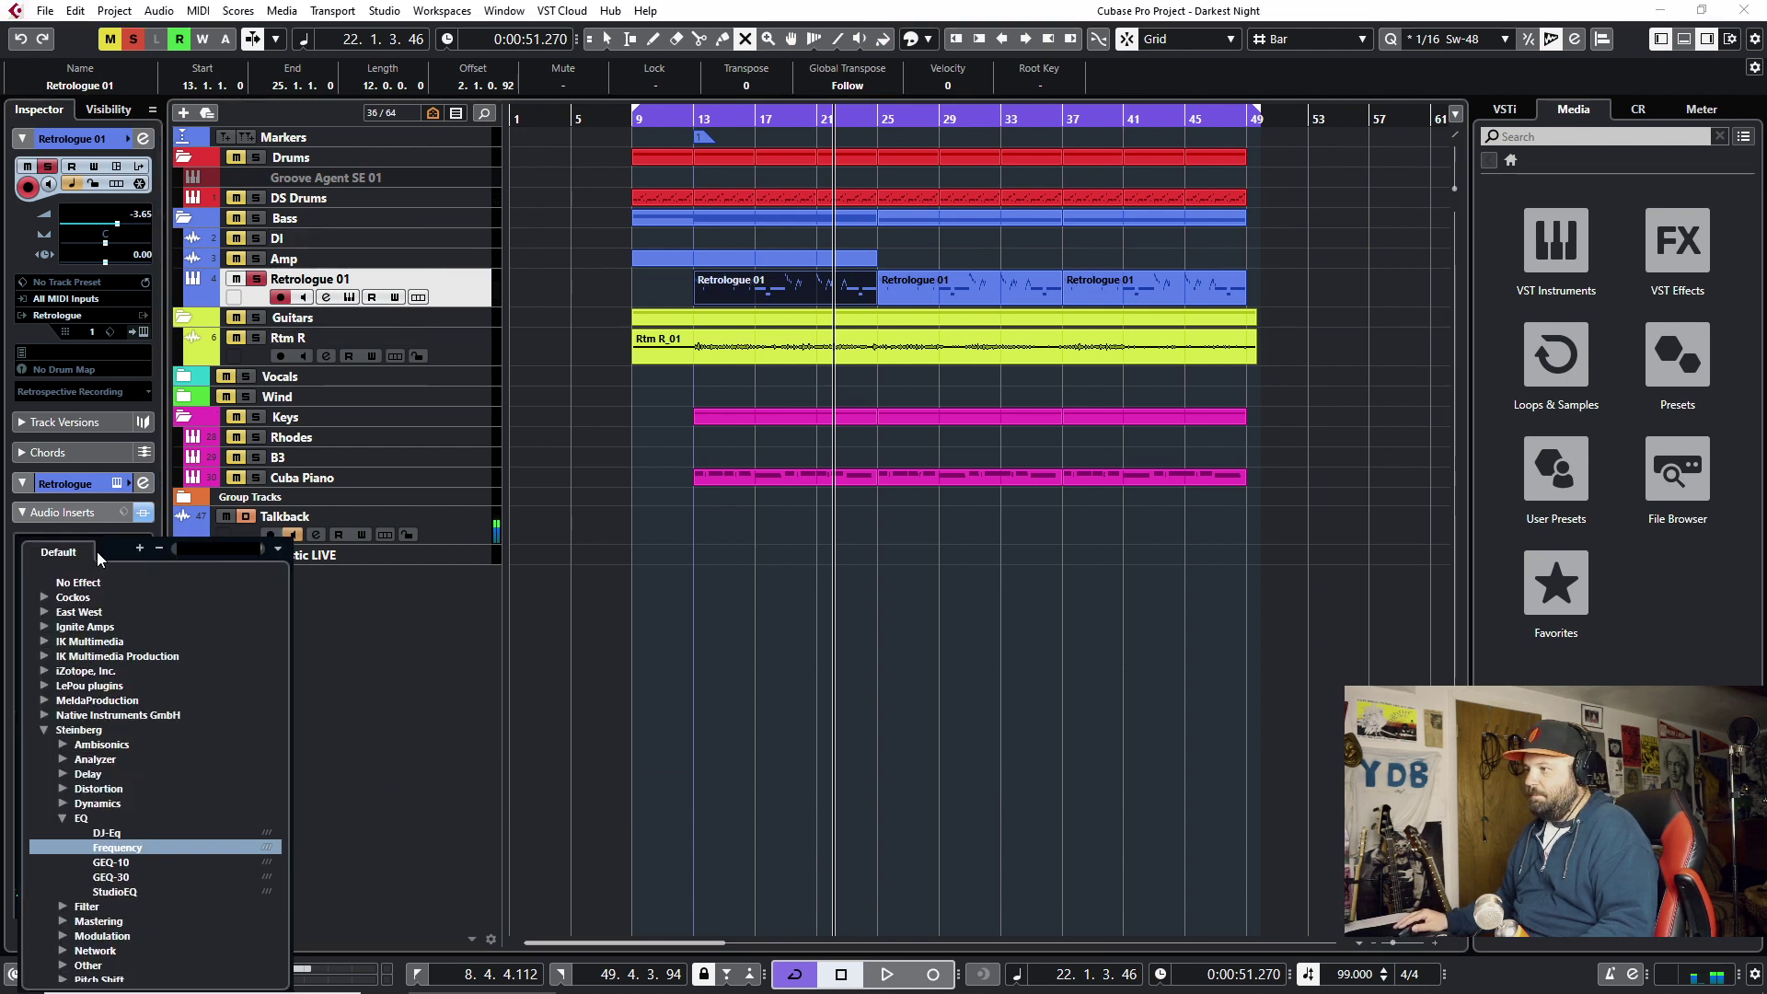
pyautogui.click(53, 727)
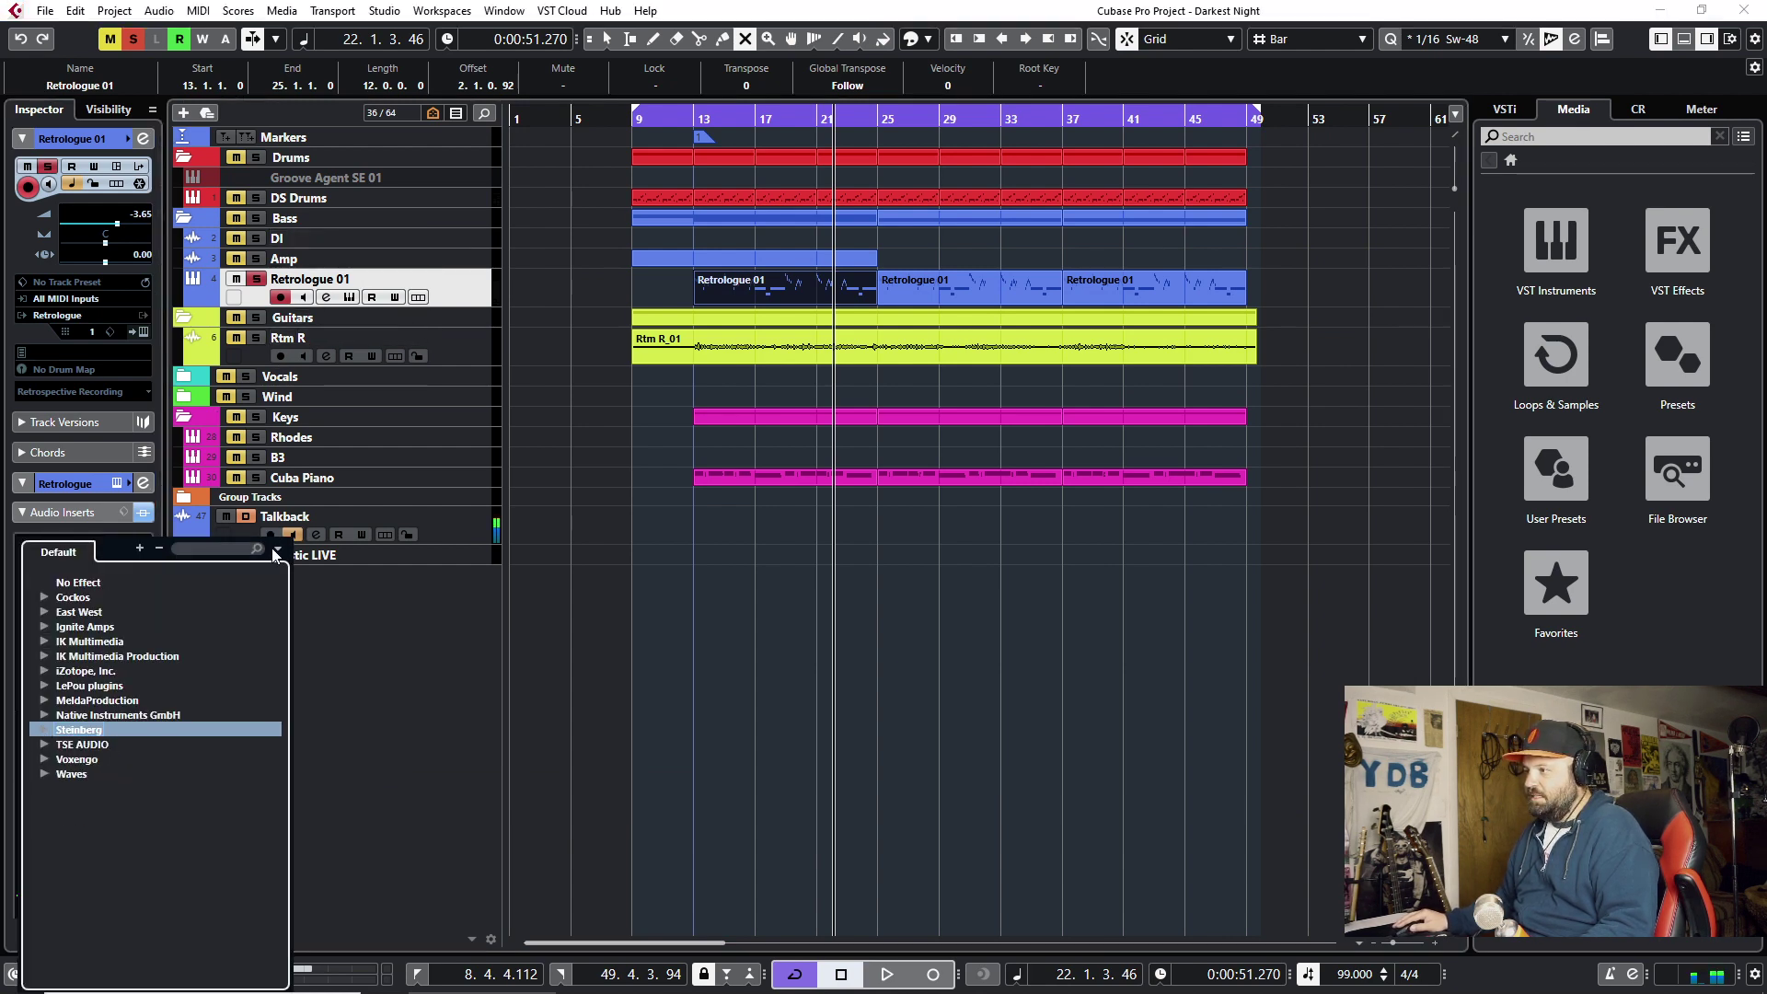
pyautogui.click(276, 551)
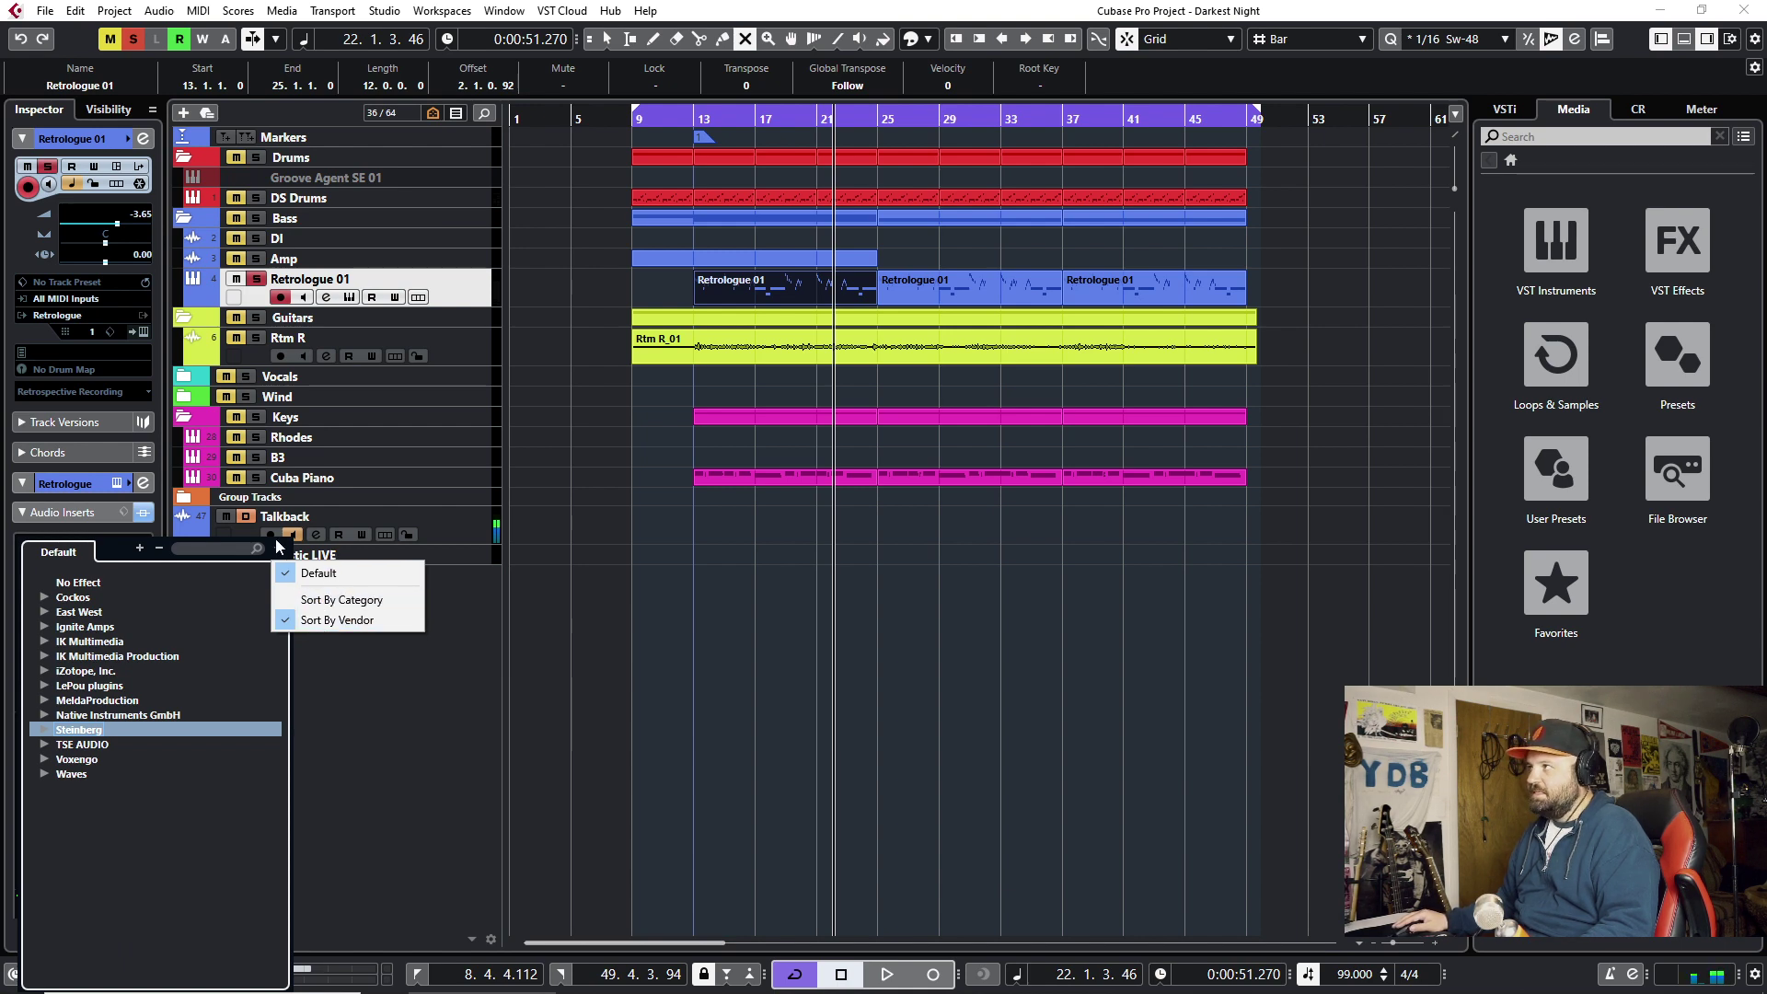
pyautogui.click(307, 604)
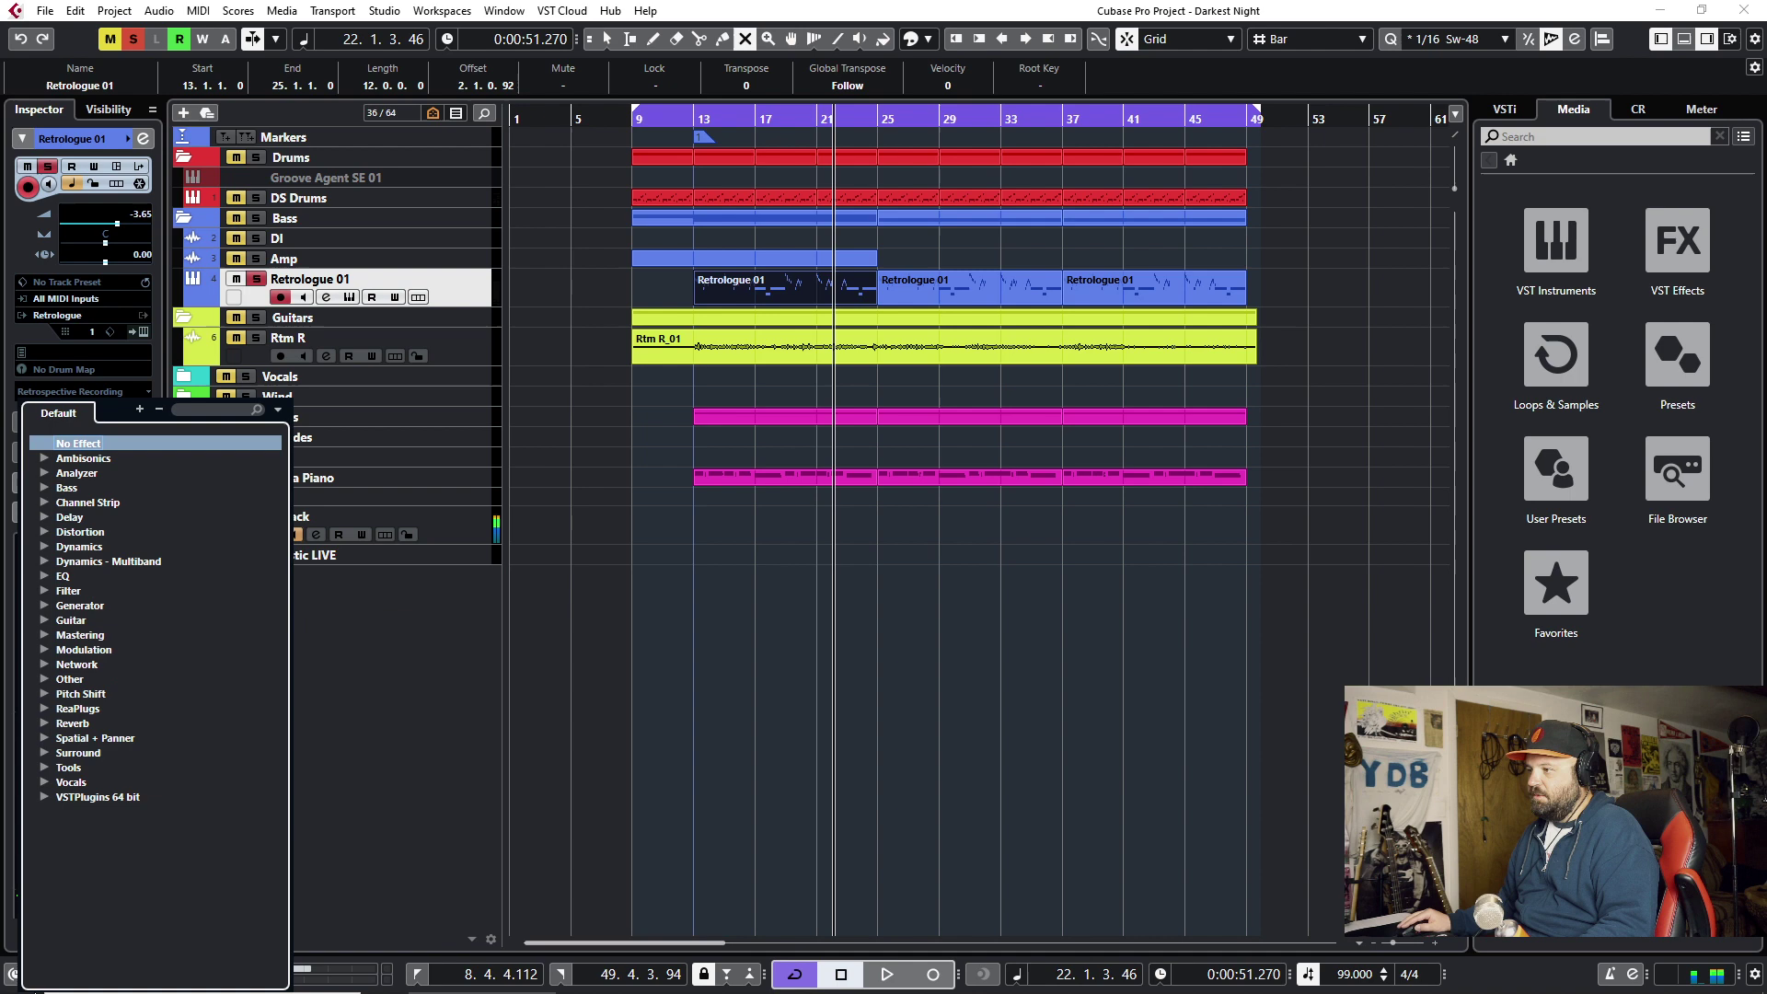
# Re-sort the plug-in list by vendor and expand Steinberg > Filter.
pyautogui.click(42, 591)
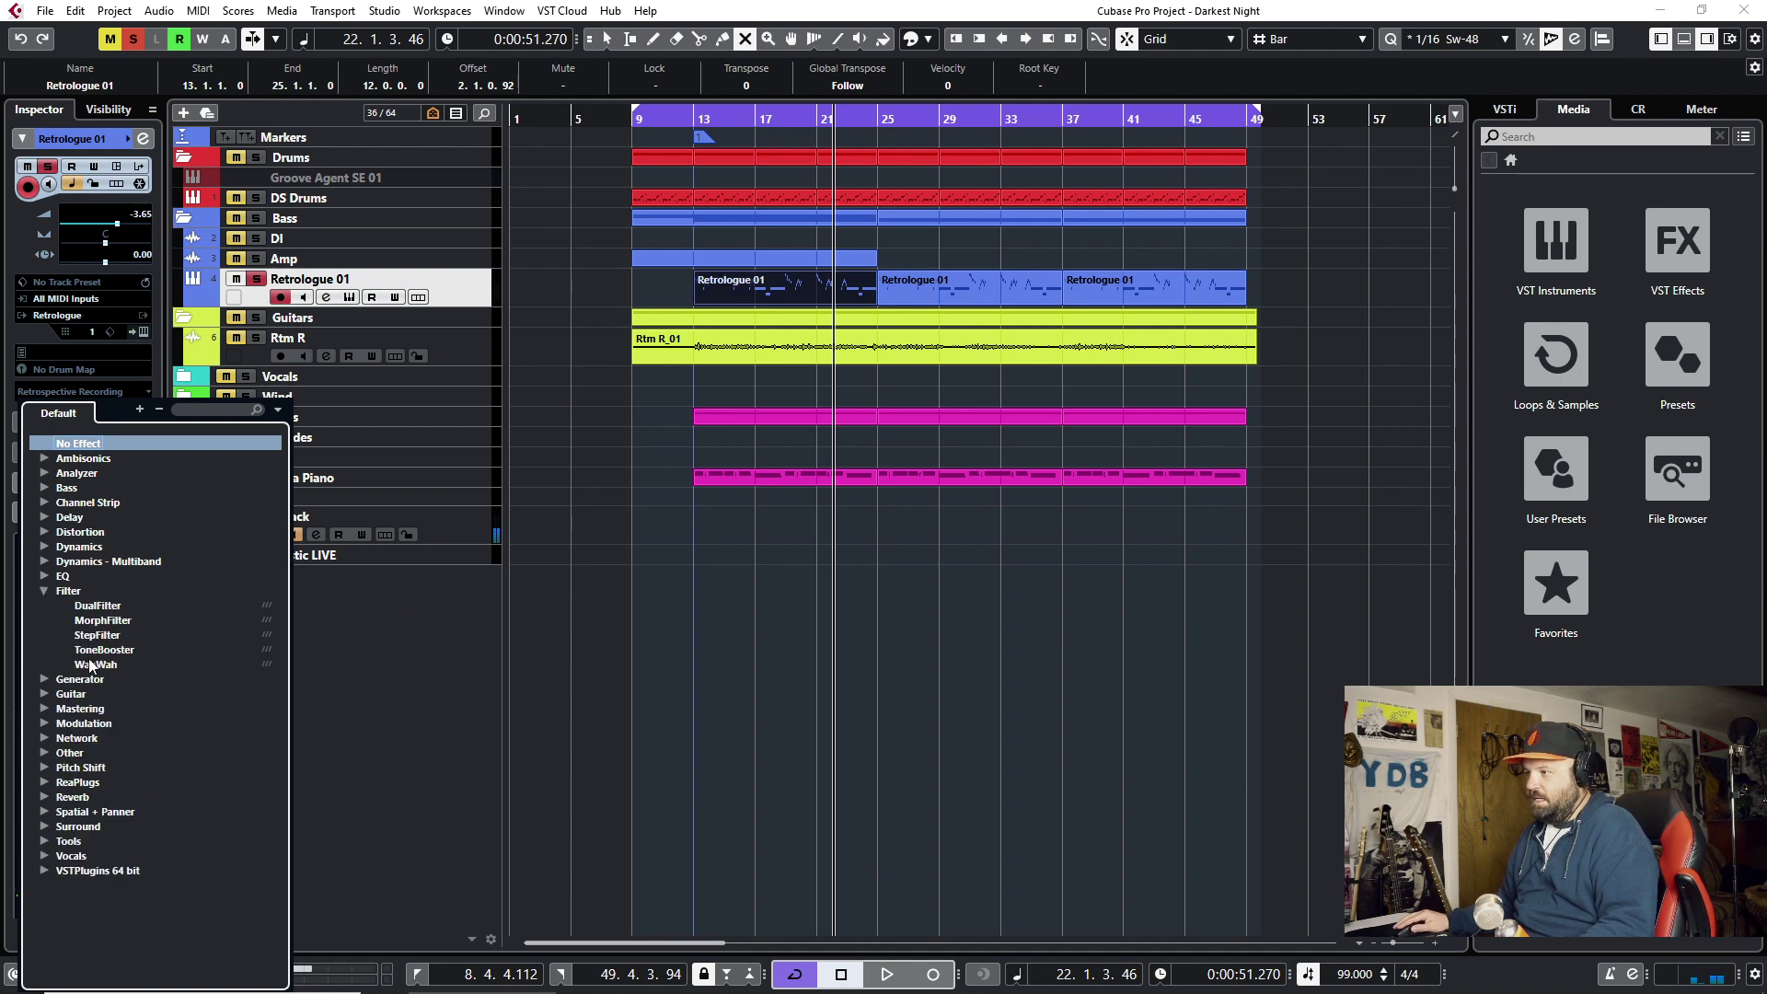
pyautogui.click(43, 591)
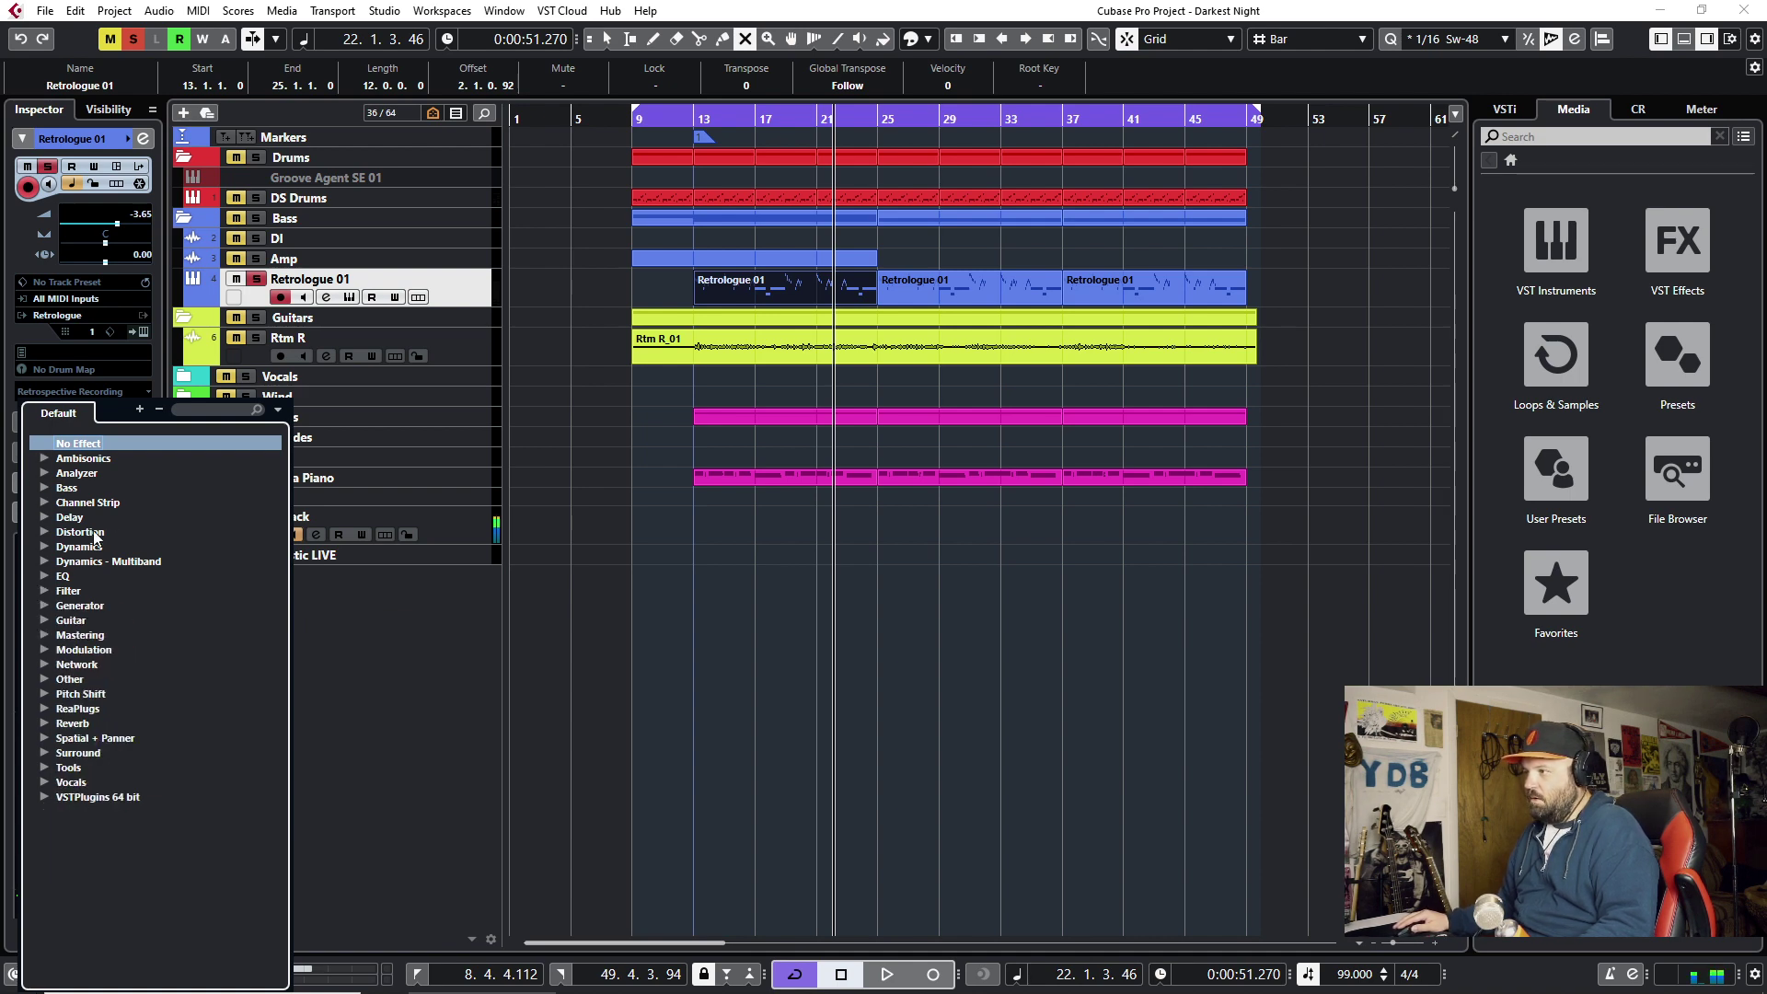
pyautogui.click(277, 409)
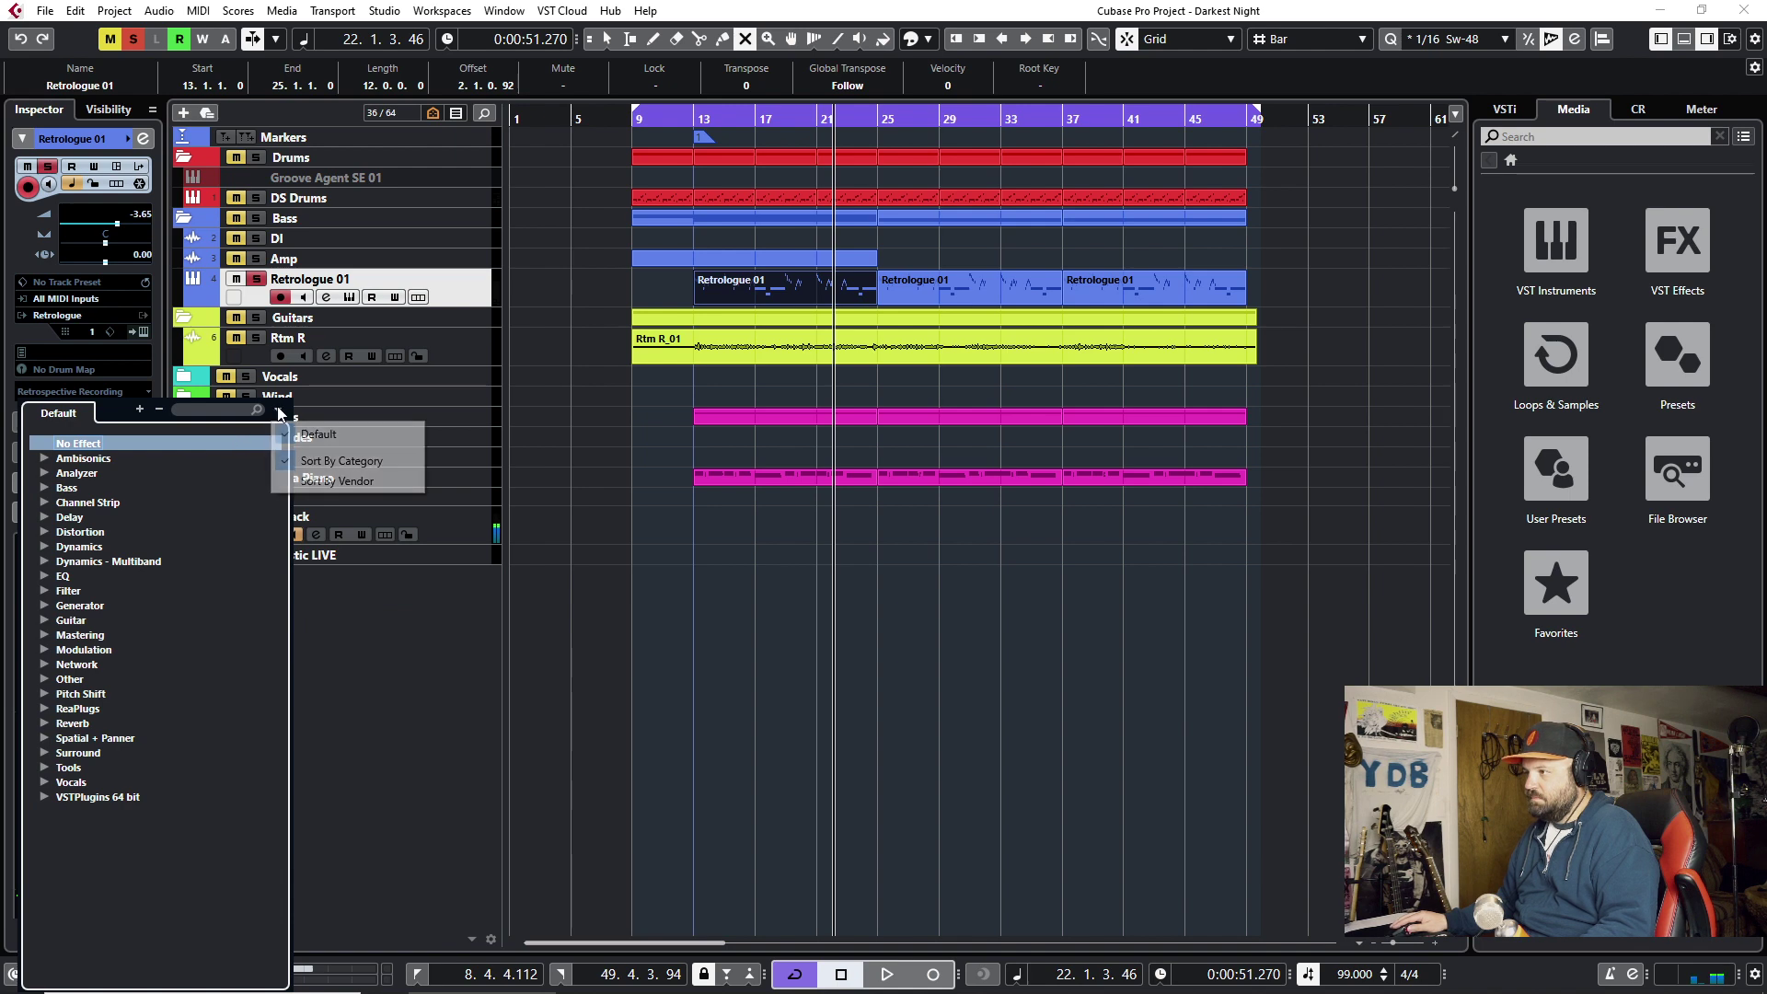
pyautogui.click(332, 480)
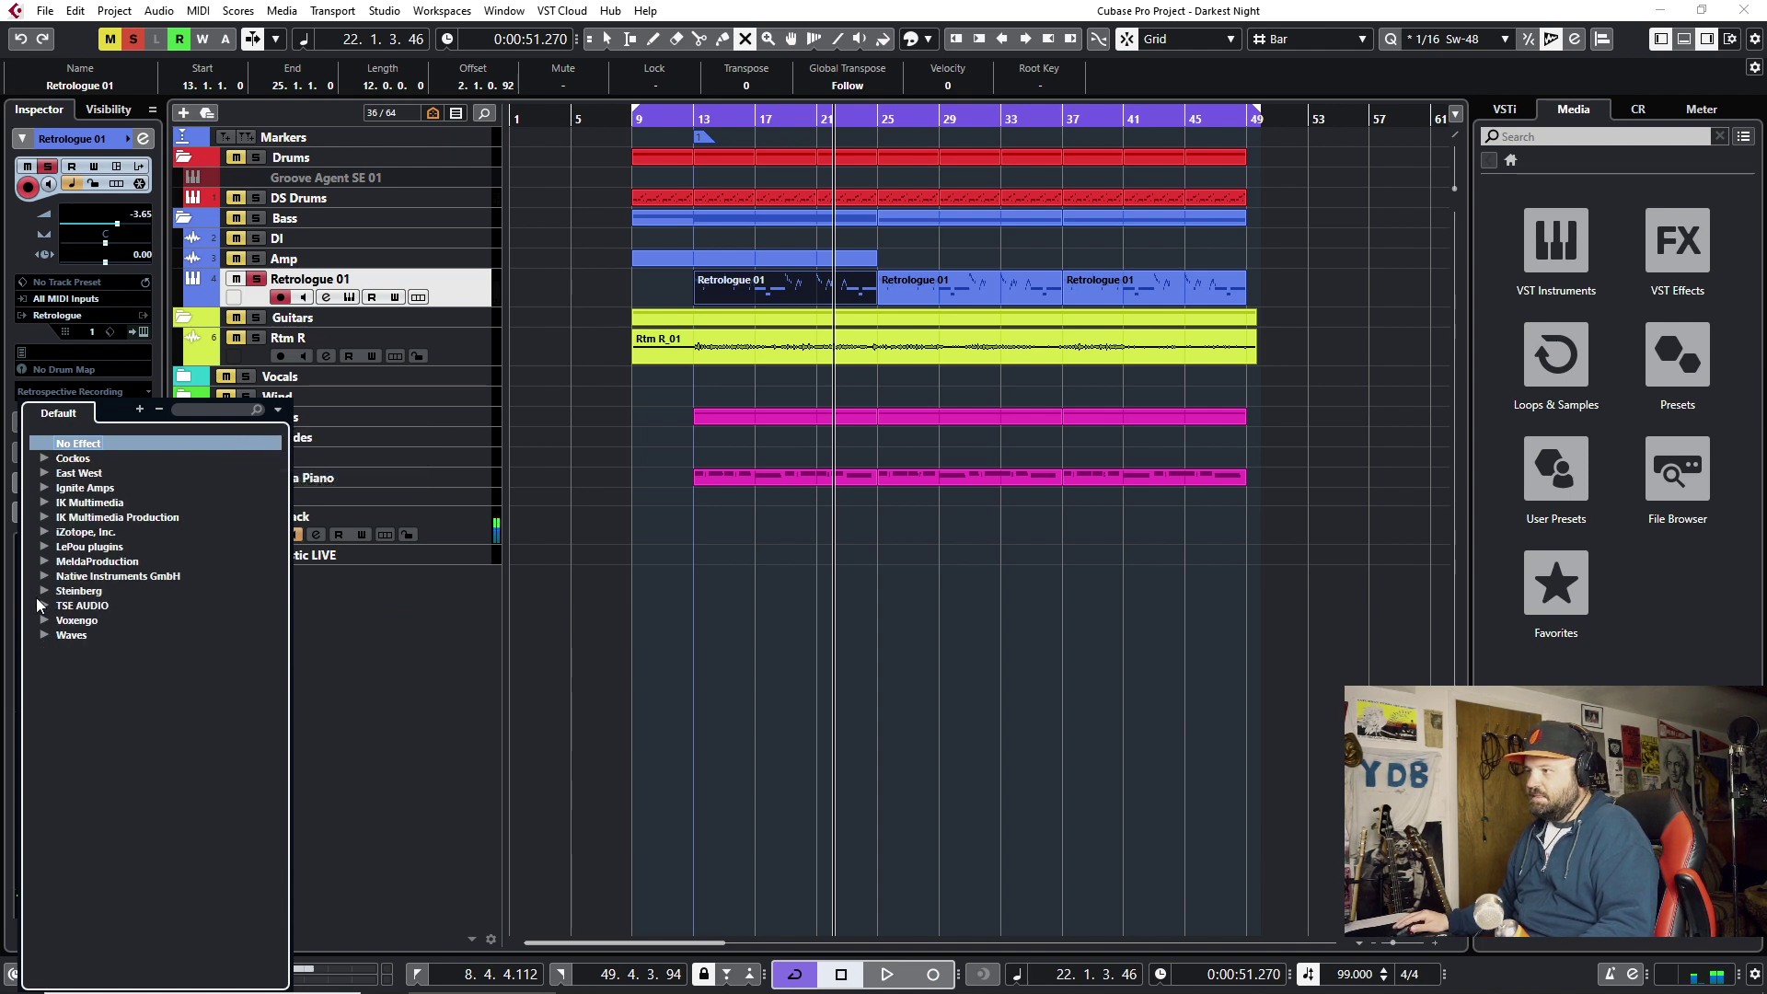
pyautogui.click(42, 591)
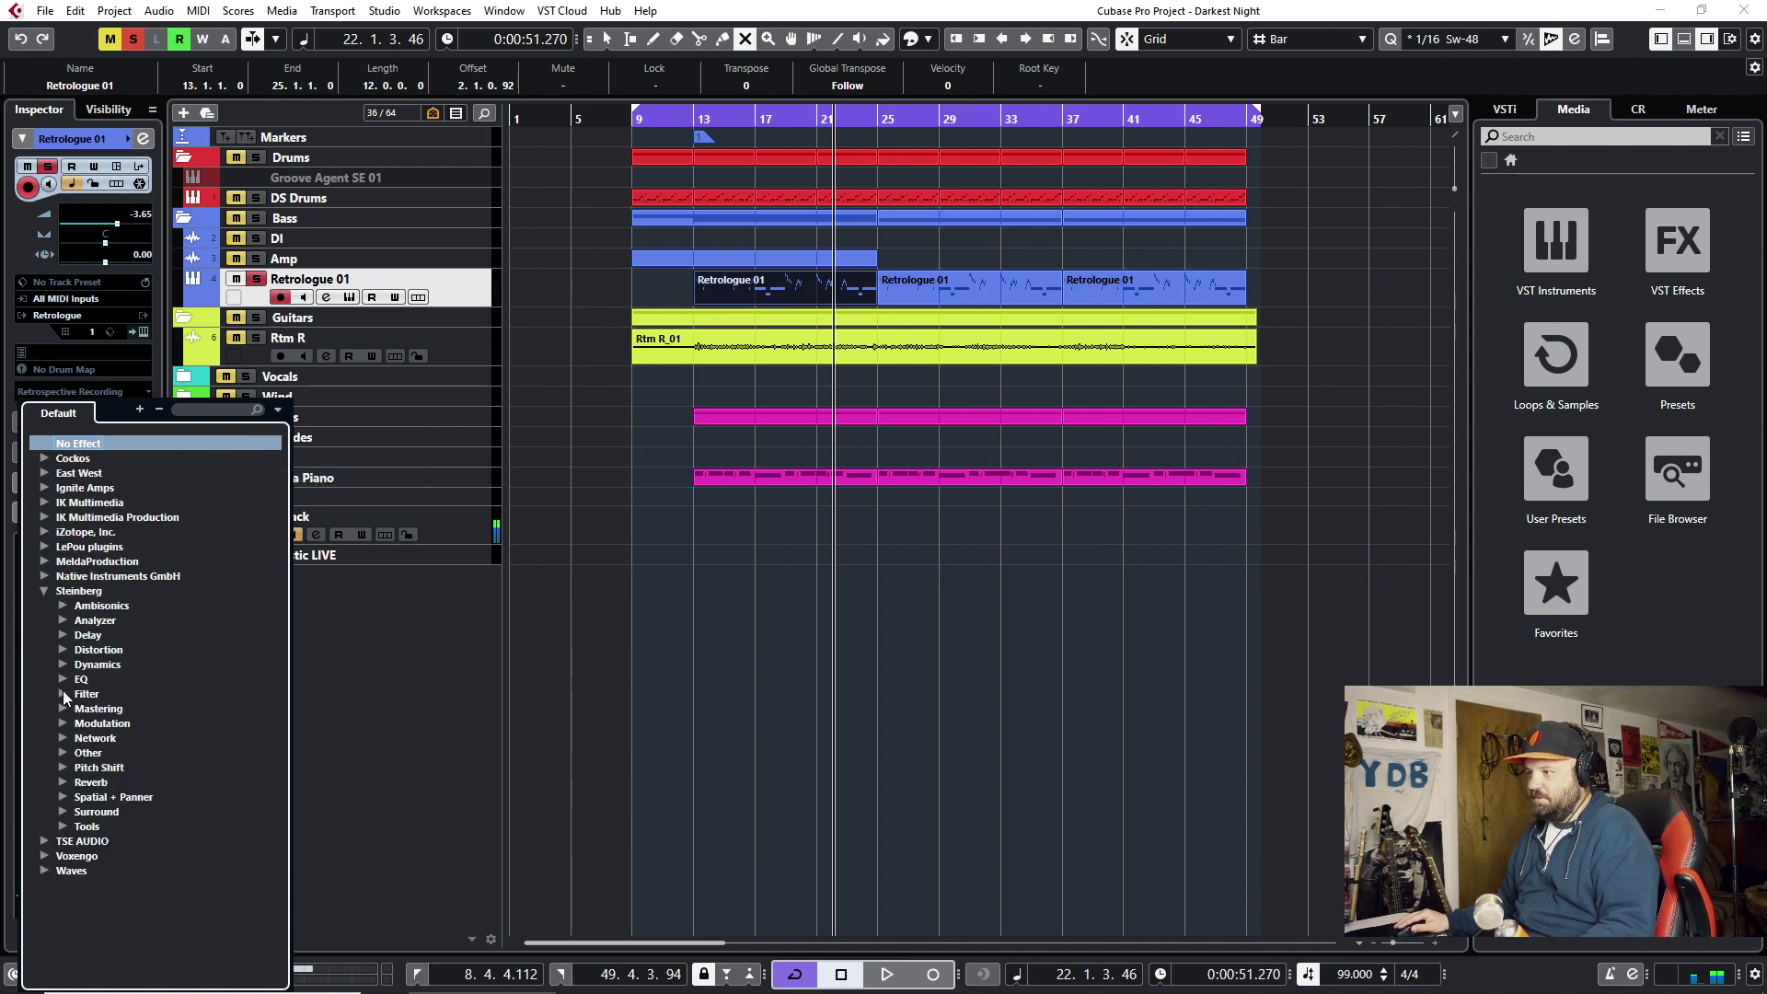
pyautogui.click(63, 692)
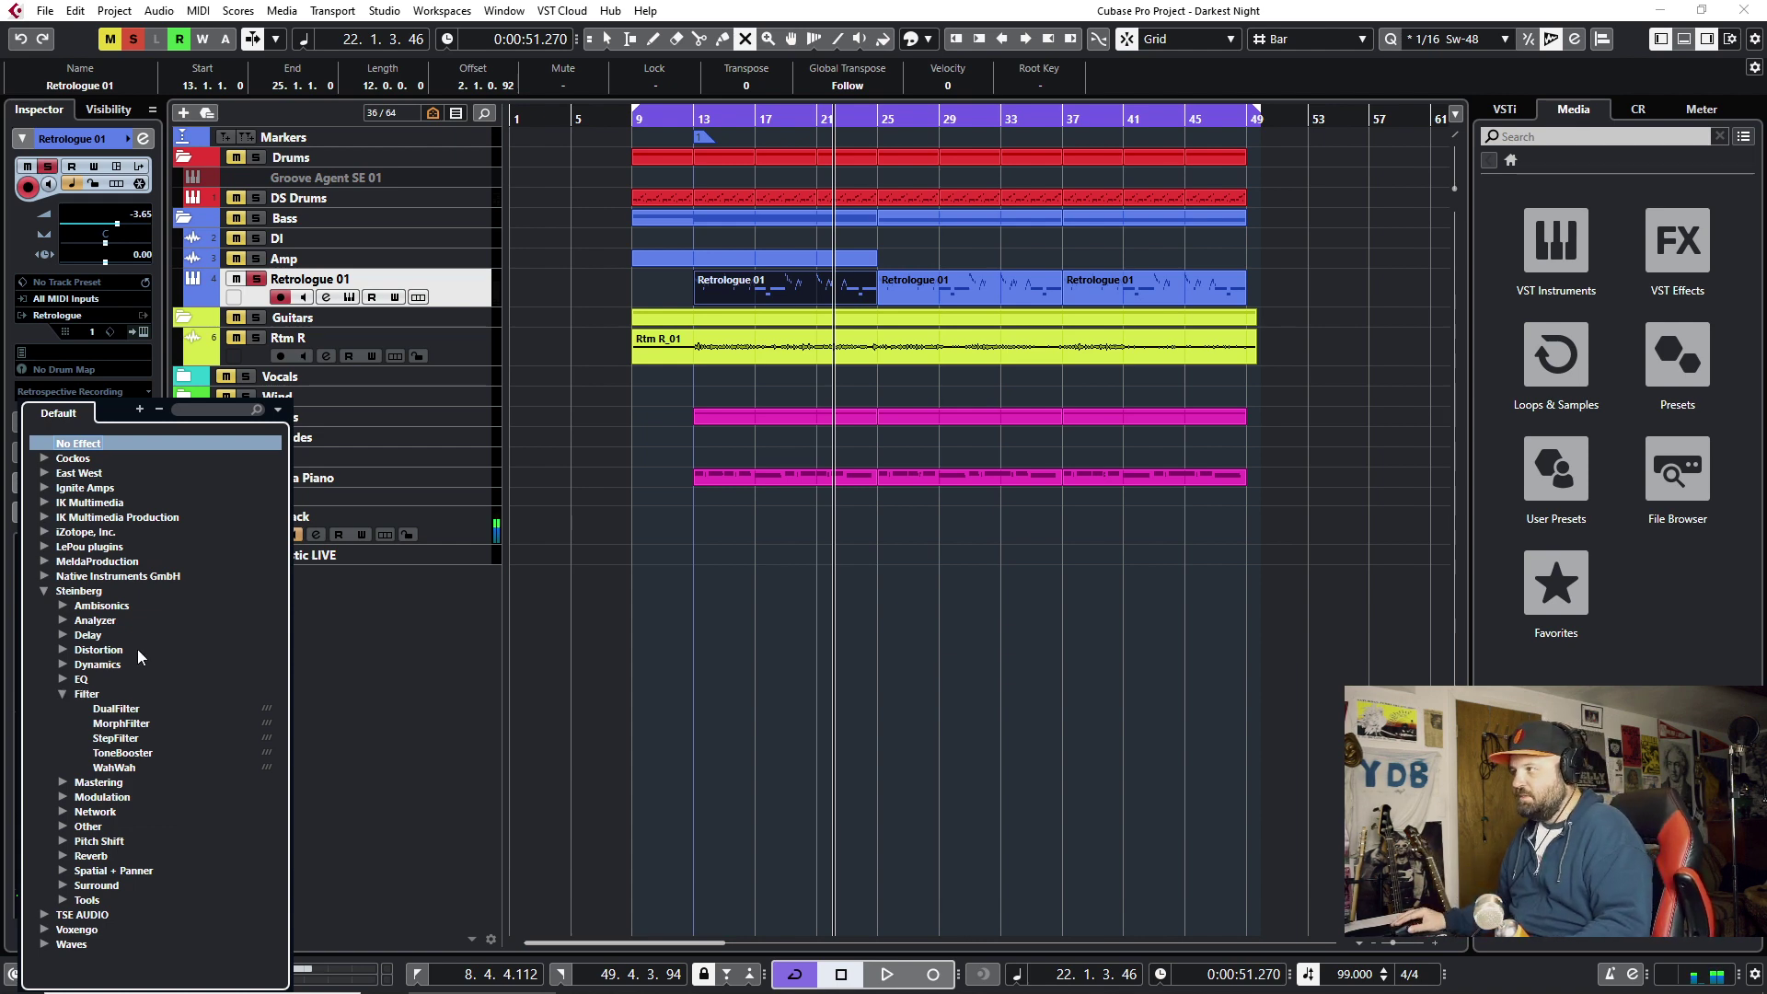
# Load DualFilter on the first insert, discarding the old settings, and open its editor.
pyautogui.click(122, 709)
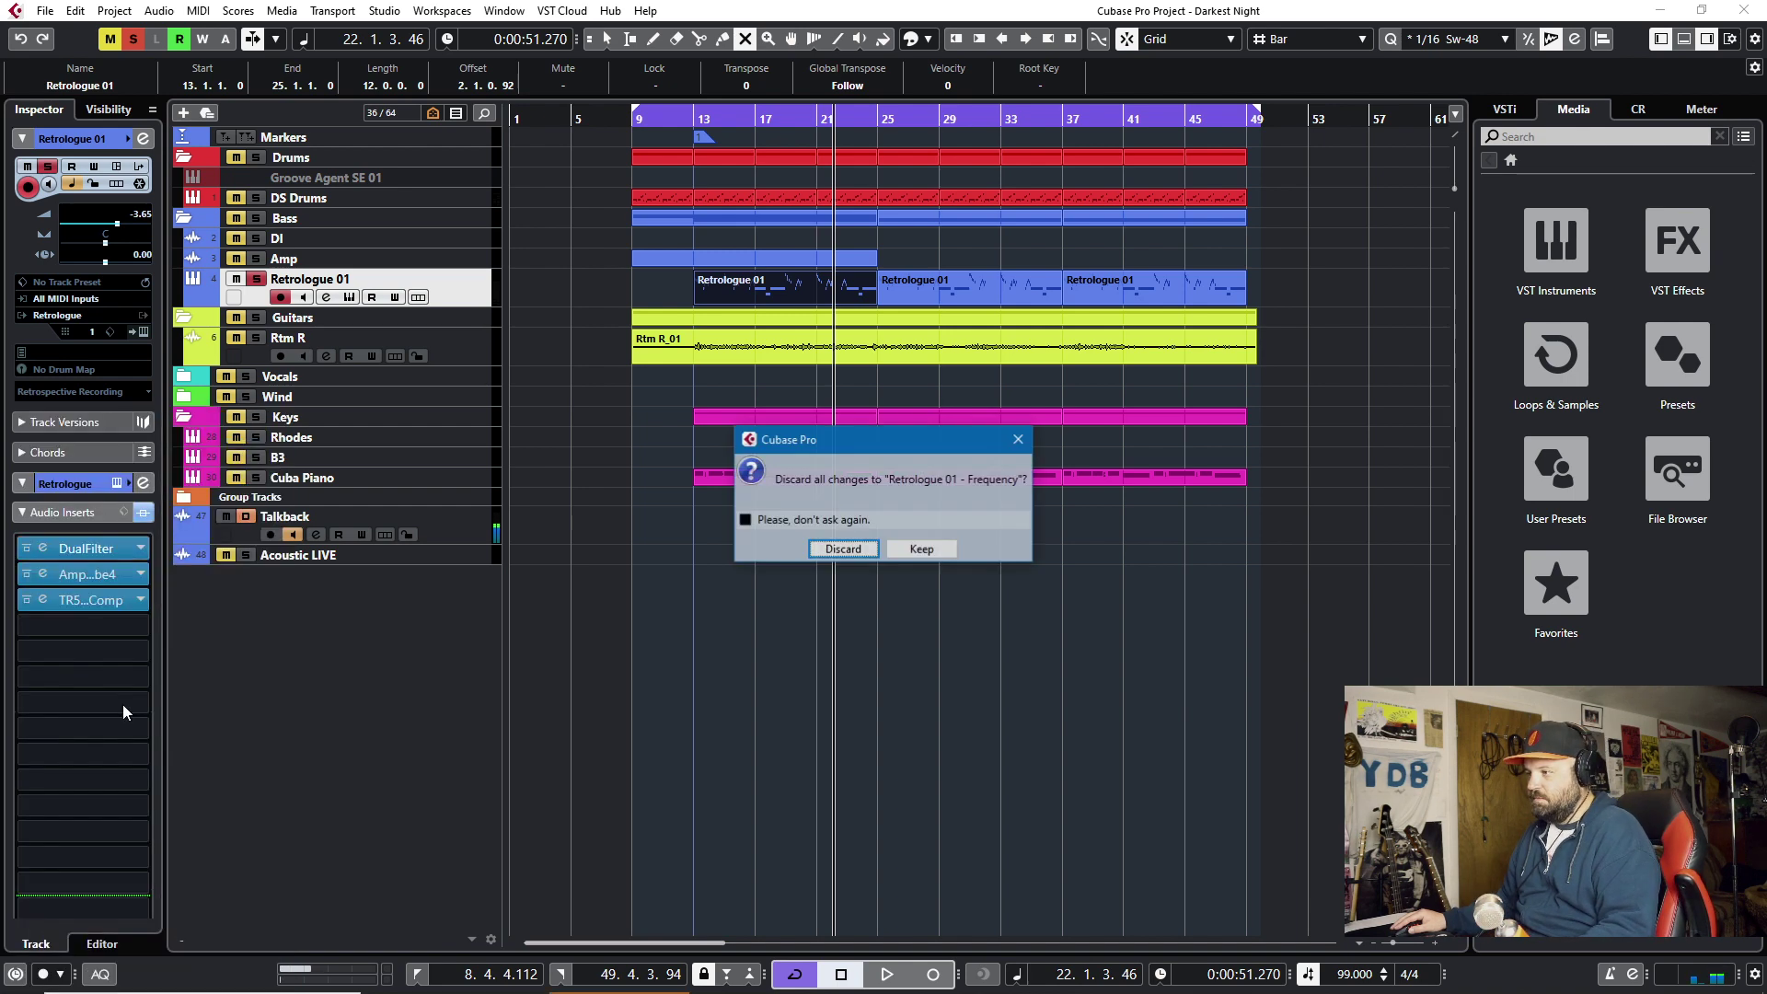
pyautogui.click(843, 549)
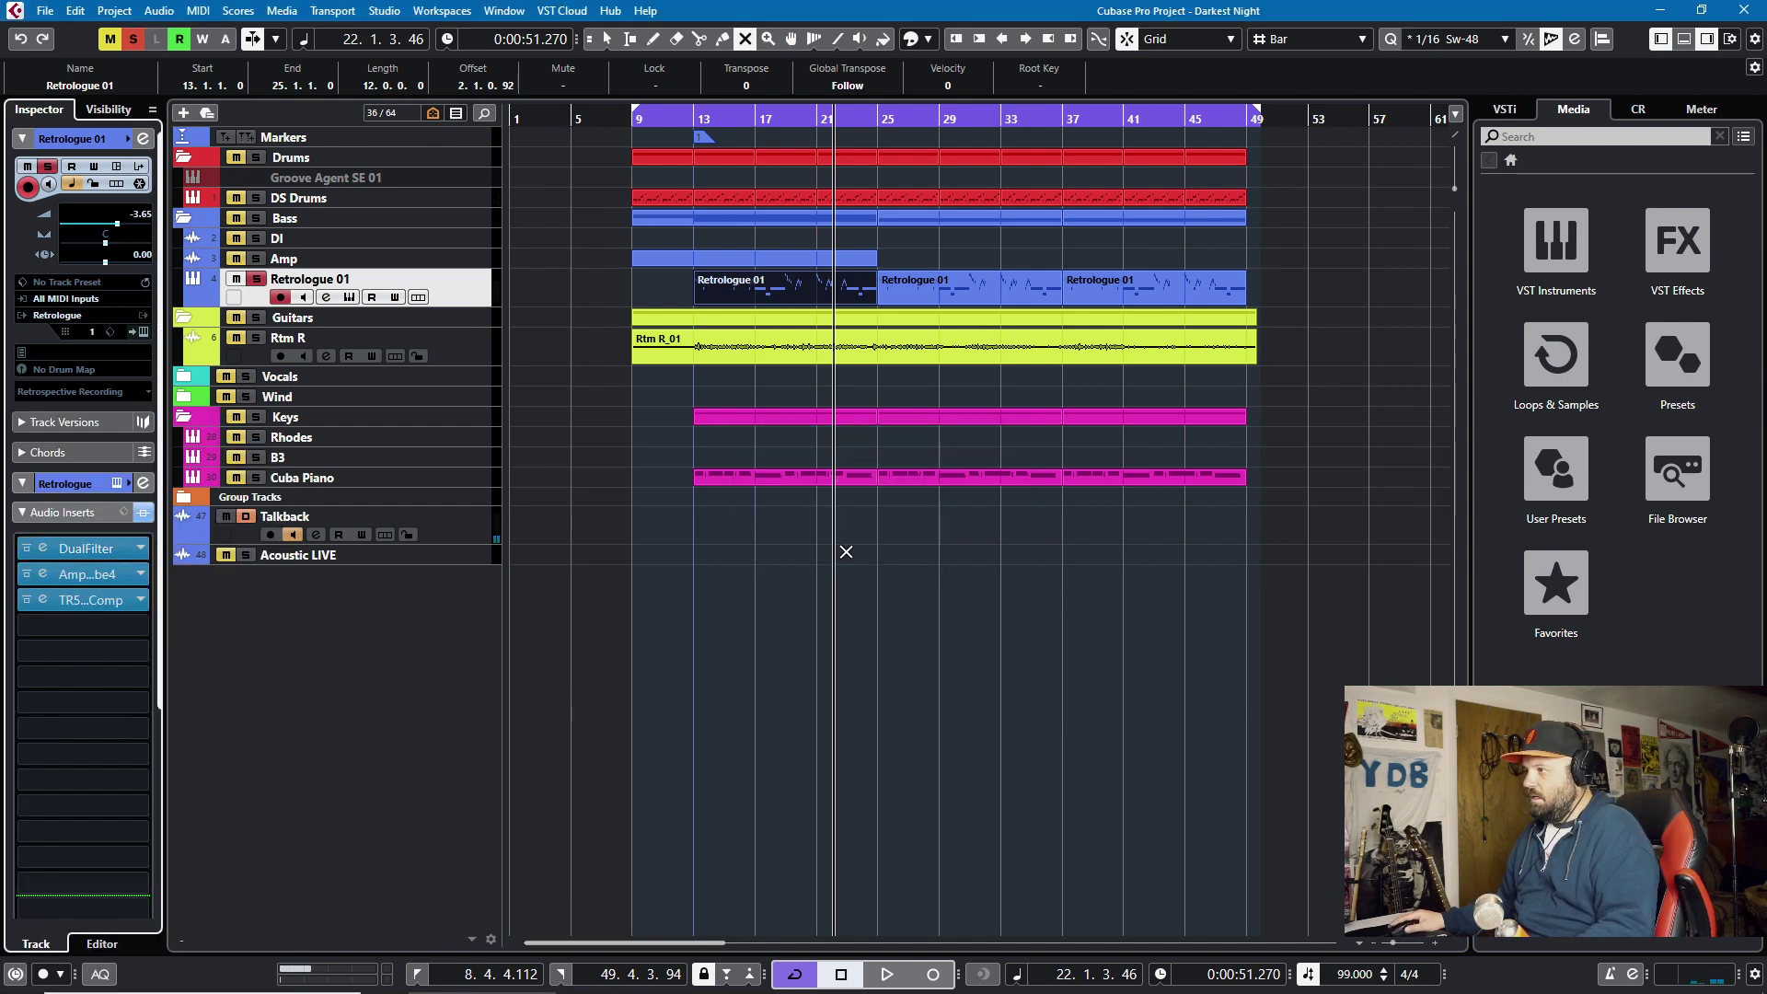
pyautogui.click(84, 549)
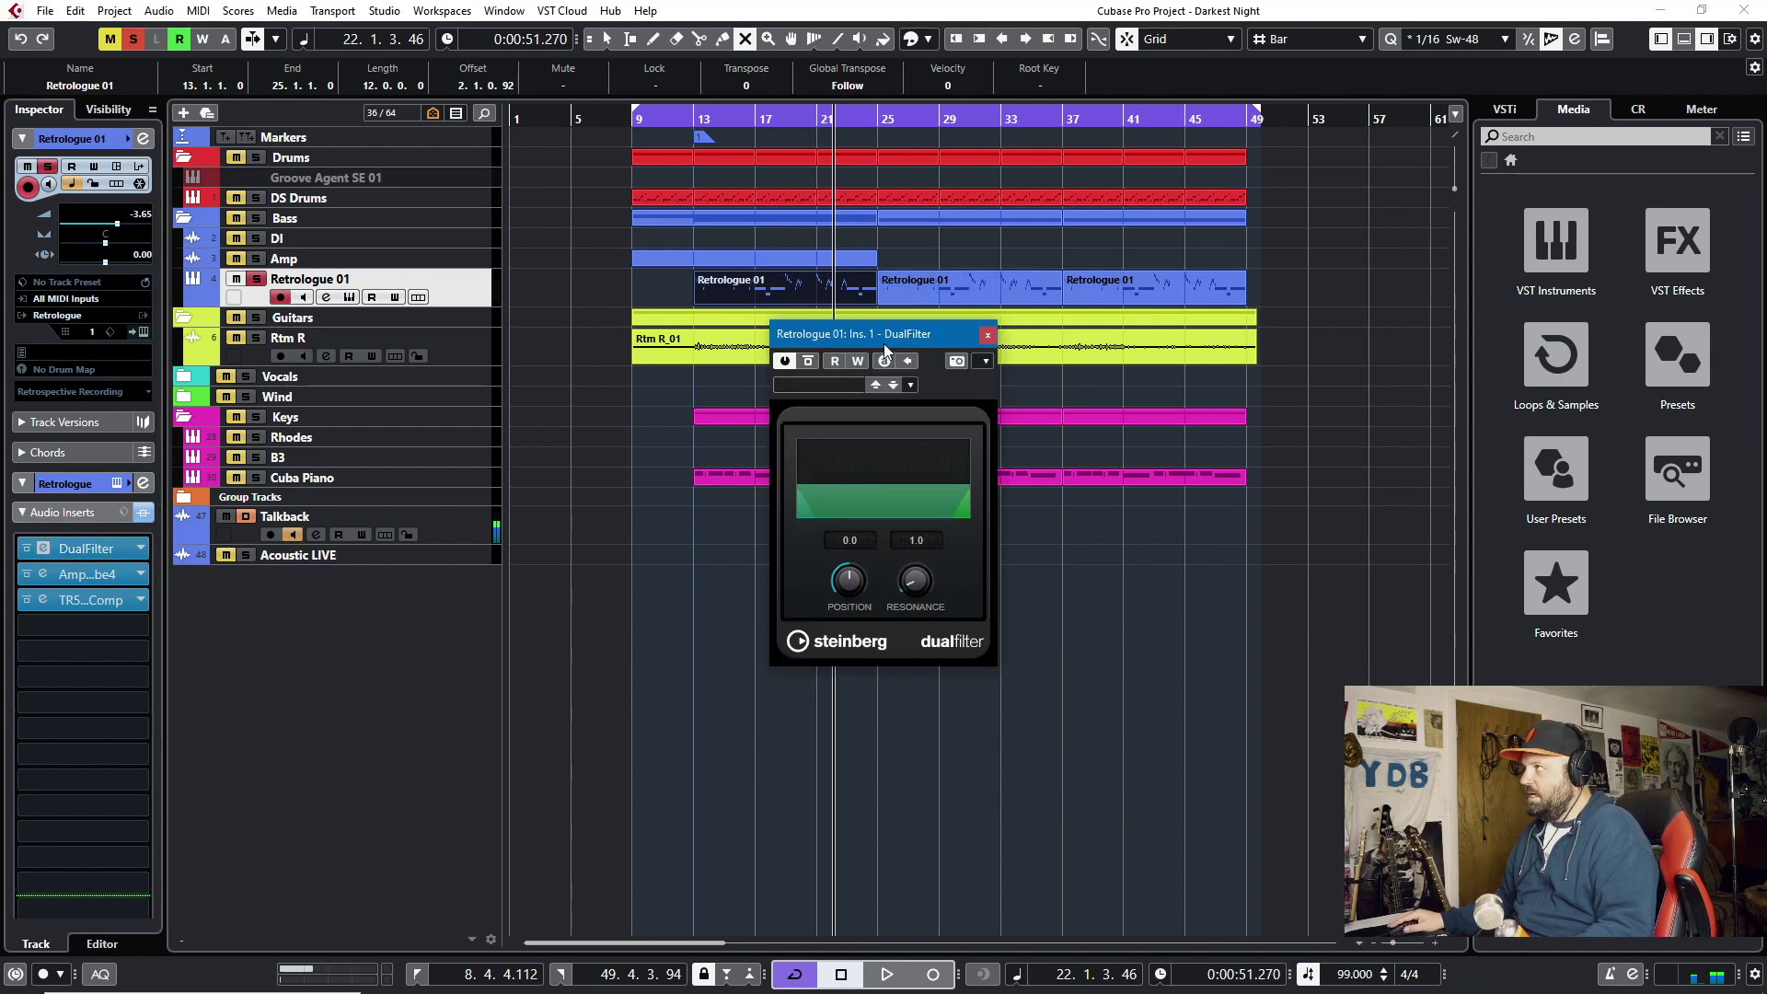
pyautogui.moveTo(865, 335); pyautogui.dragTo(638, 283)
pyautogui.scroll(-3, 622, 540)
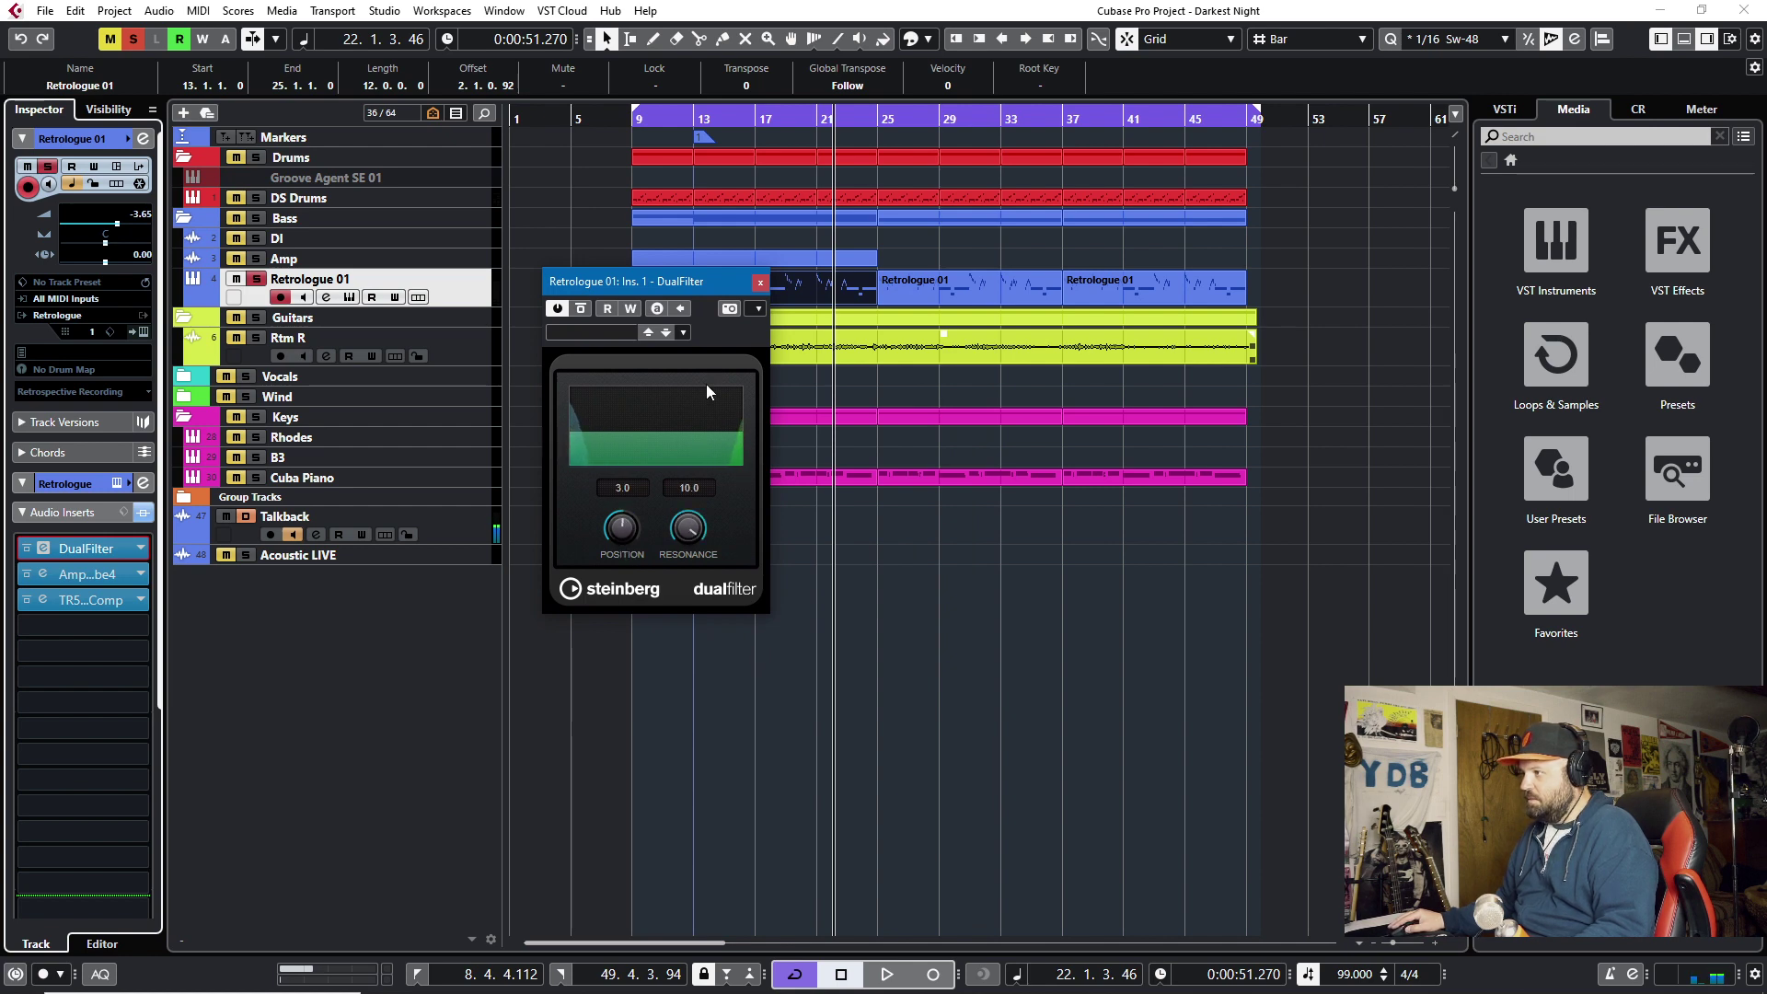
# Set DualFilter Position to 24.8 with resonance 2.1, unsolo Retrologue 01, and close the editor.
pyautogui.moveTo(628, 527)
pyautogui.mouseDown()
pyautogui.moveTo(613, 550)
pyautogui.moveTo(631, 494)
pyautogui.moveTo(594, 535)
pyautogui.moveTo(659, 444)
pyautogui.moveTo(620, 550)
pyautogui.moveTo(635, 490)
pyautogui.moveTo(597, 543)
pyautogui.moveTo(633, 497)
pyautogui.moveTo(618, 543)
pyautogui.moveTo(634, 504)
pyautogui.mouseUp()
pyautogui.press('space')
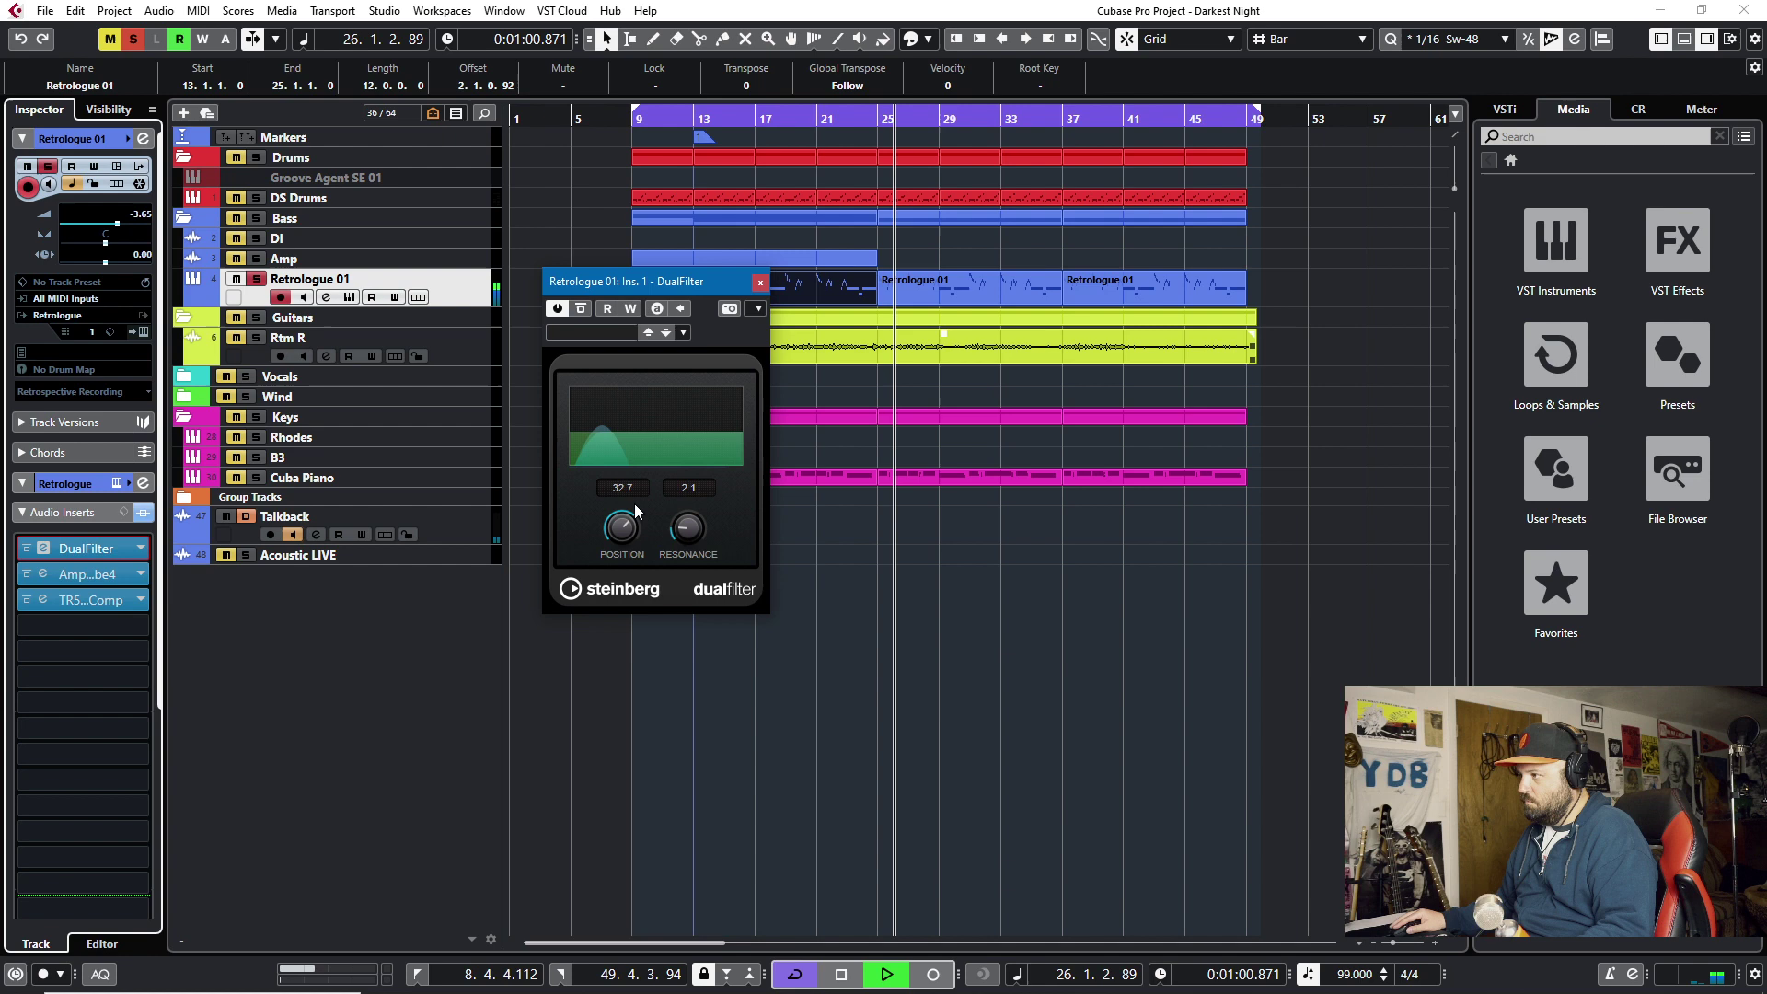
pyautogui.press('space')
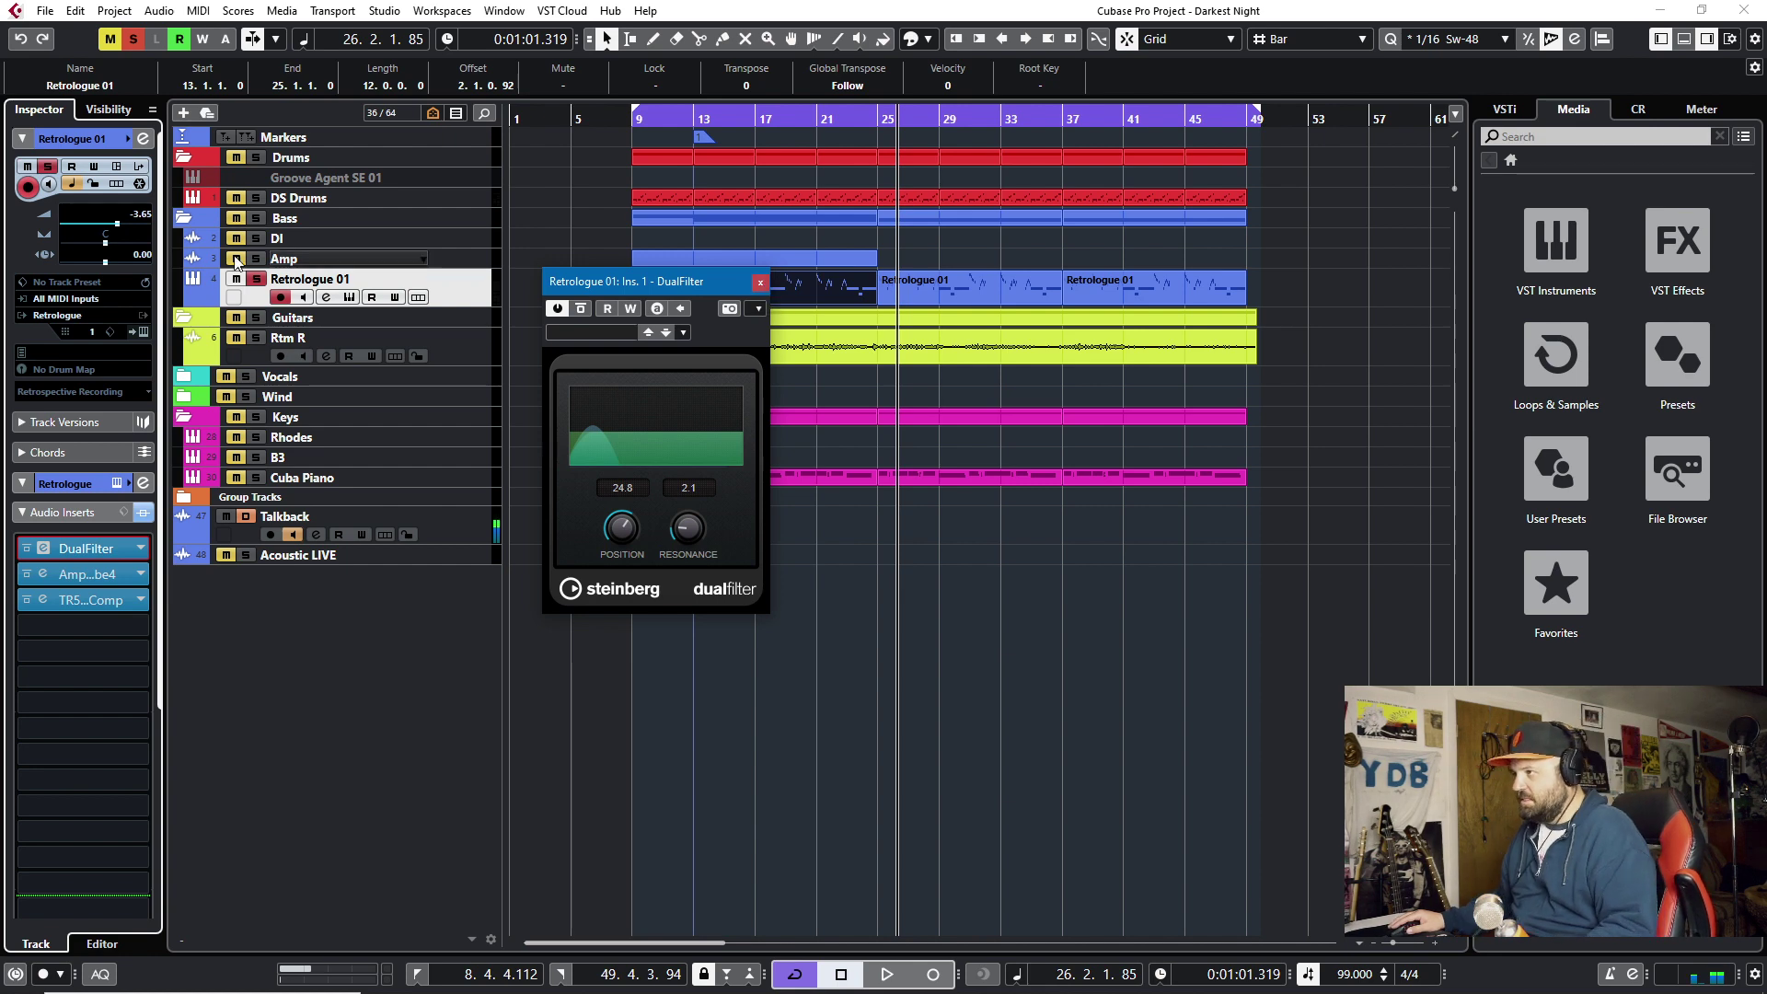
pyautogui.click(257, 281)
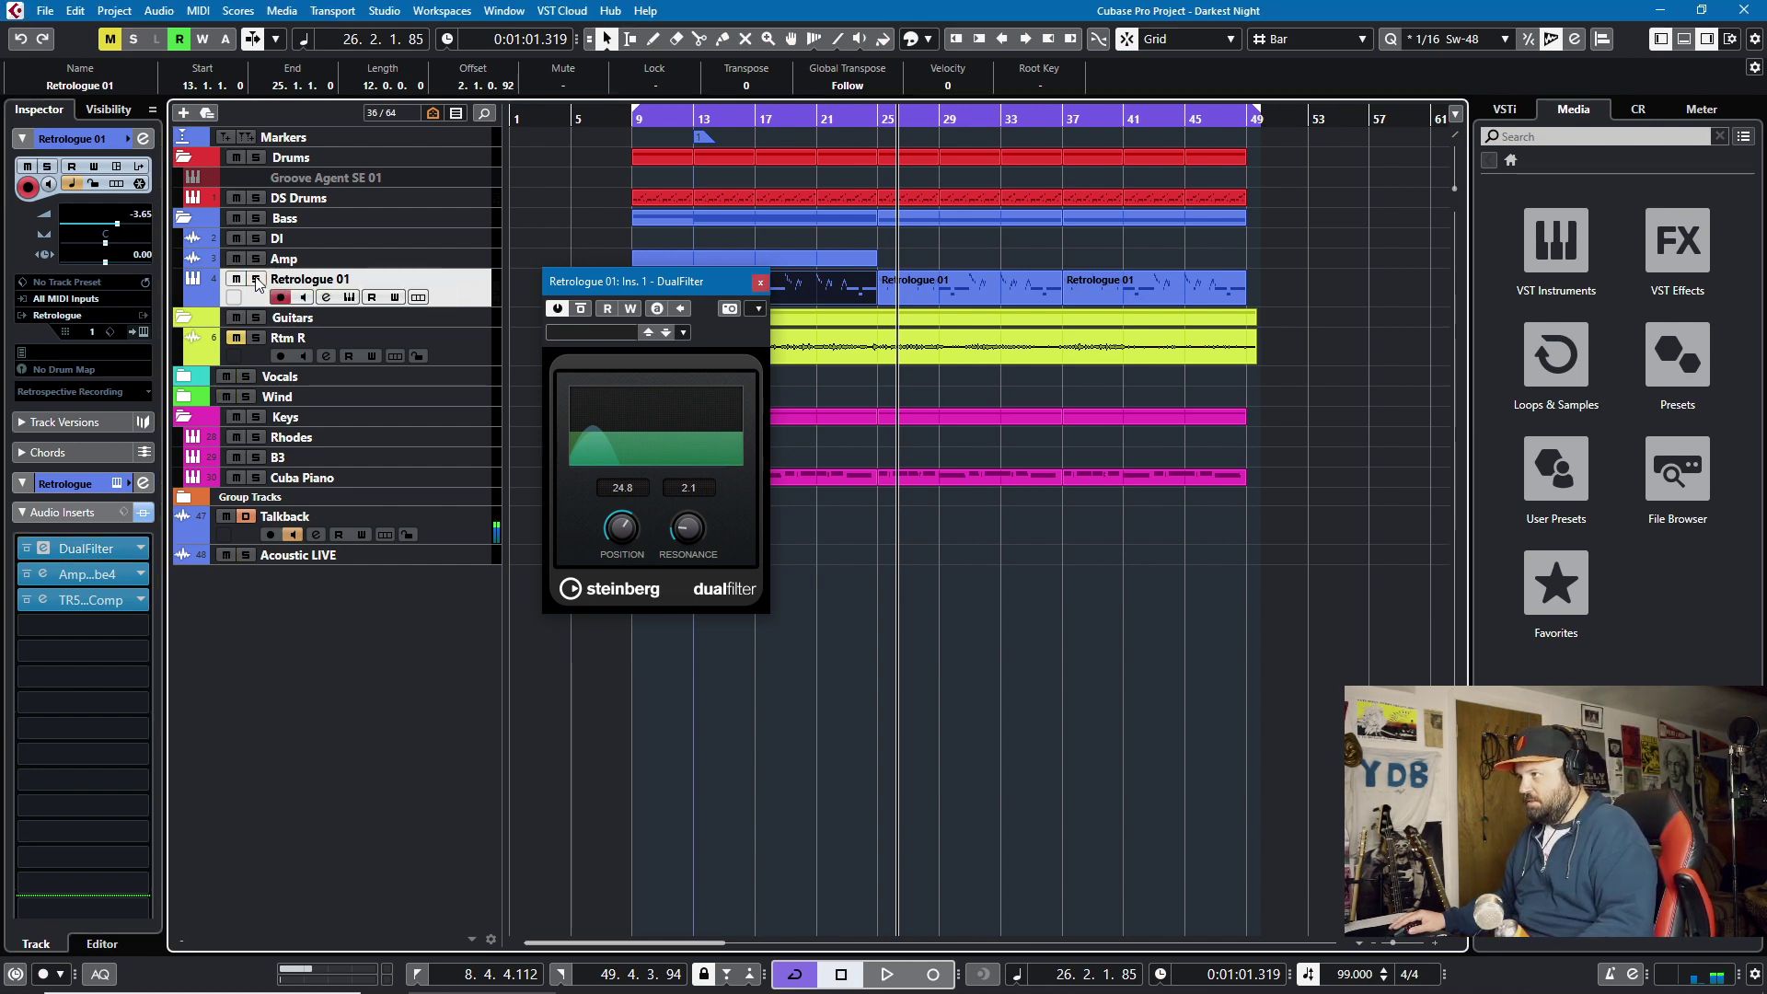
pyautogui.click(760, 280)
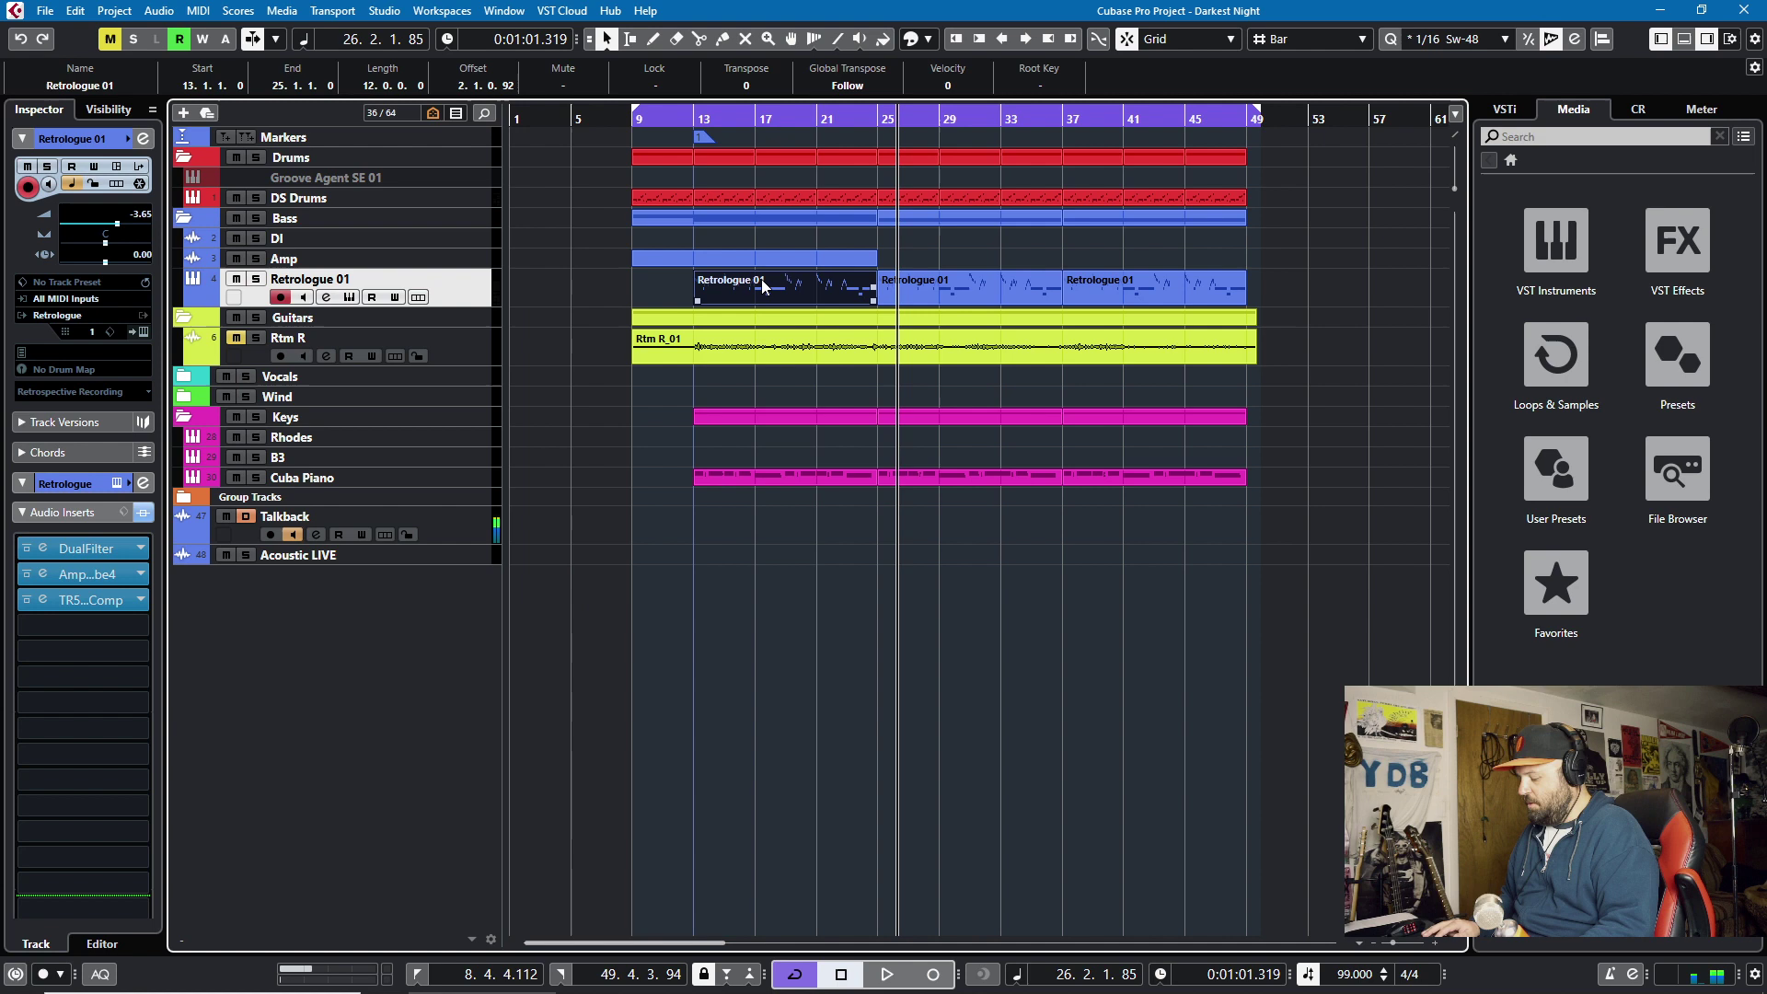
pyautogui.press('KP_1')
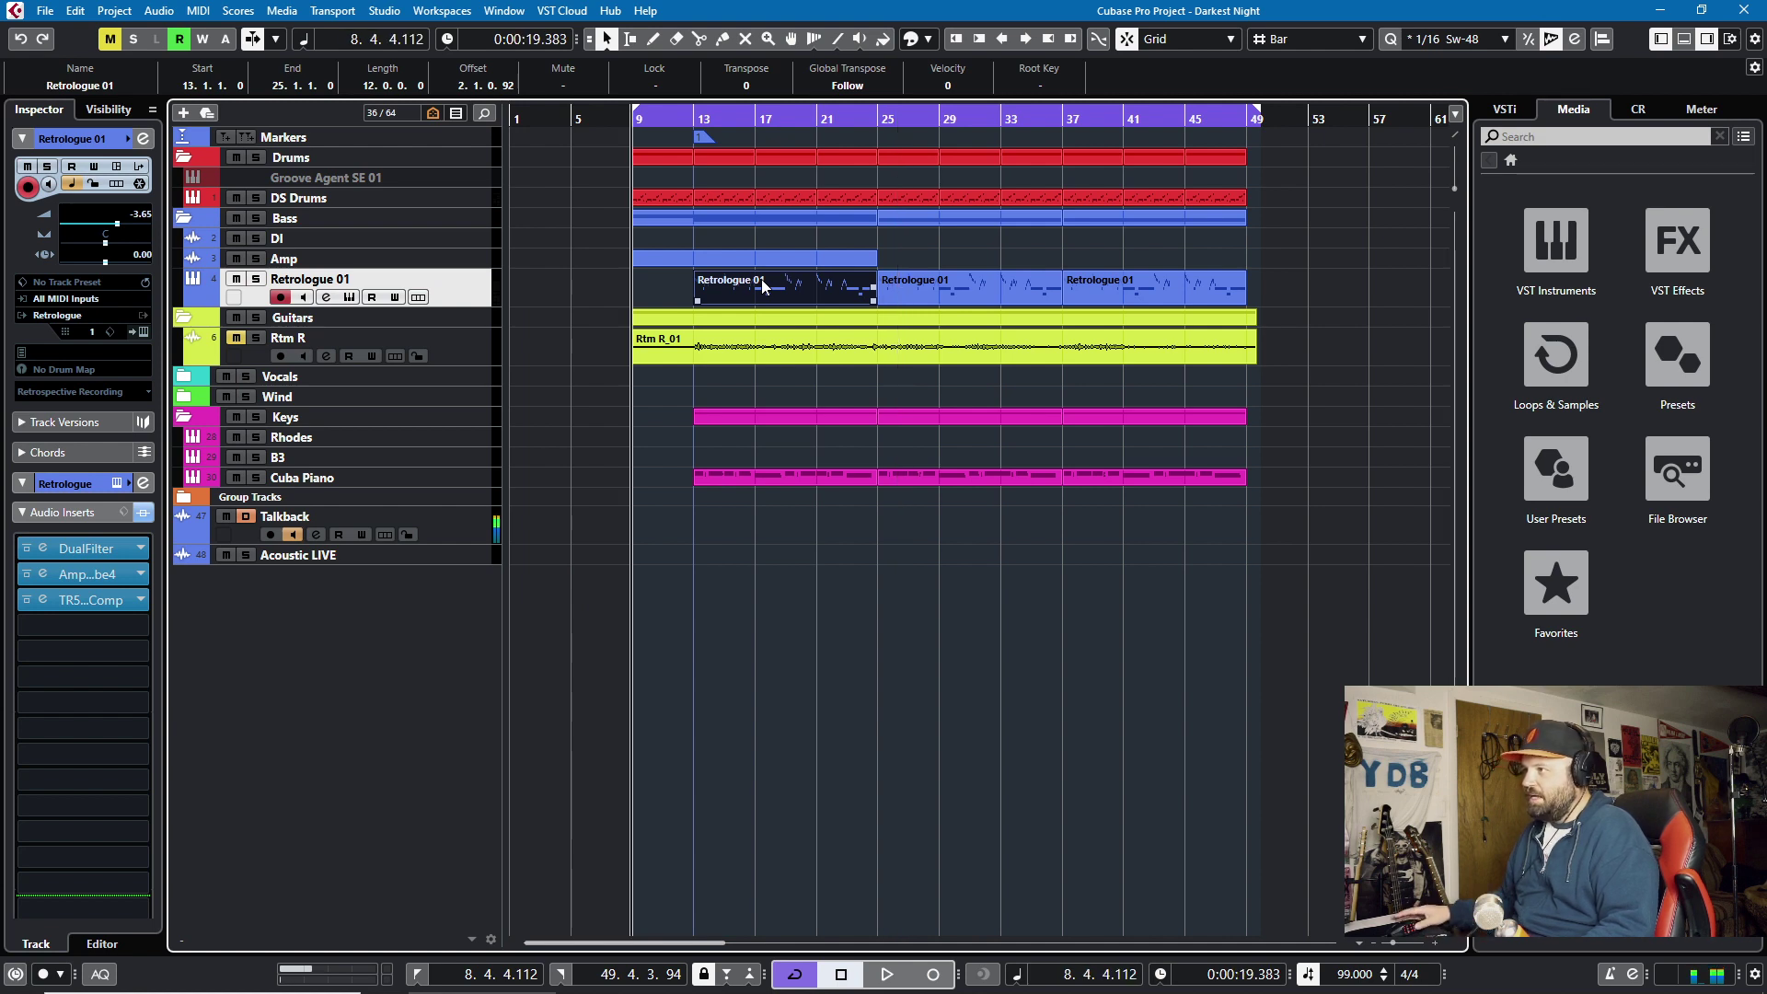
# On DS Drums, load MorphFilter into insert slot 2, discarding previous settings, and open its editor.
pyautogui.click(423, 199)
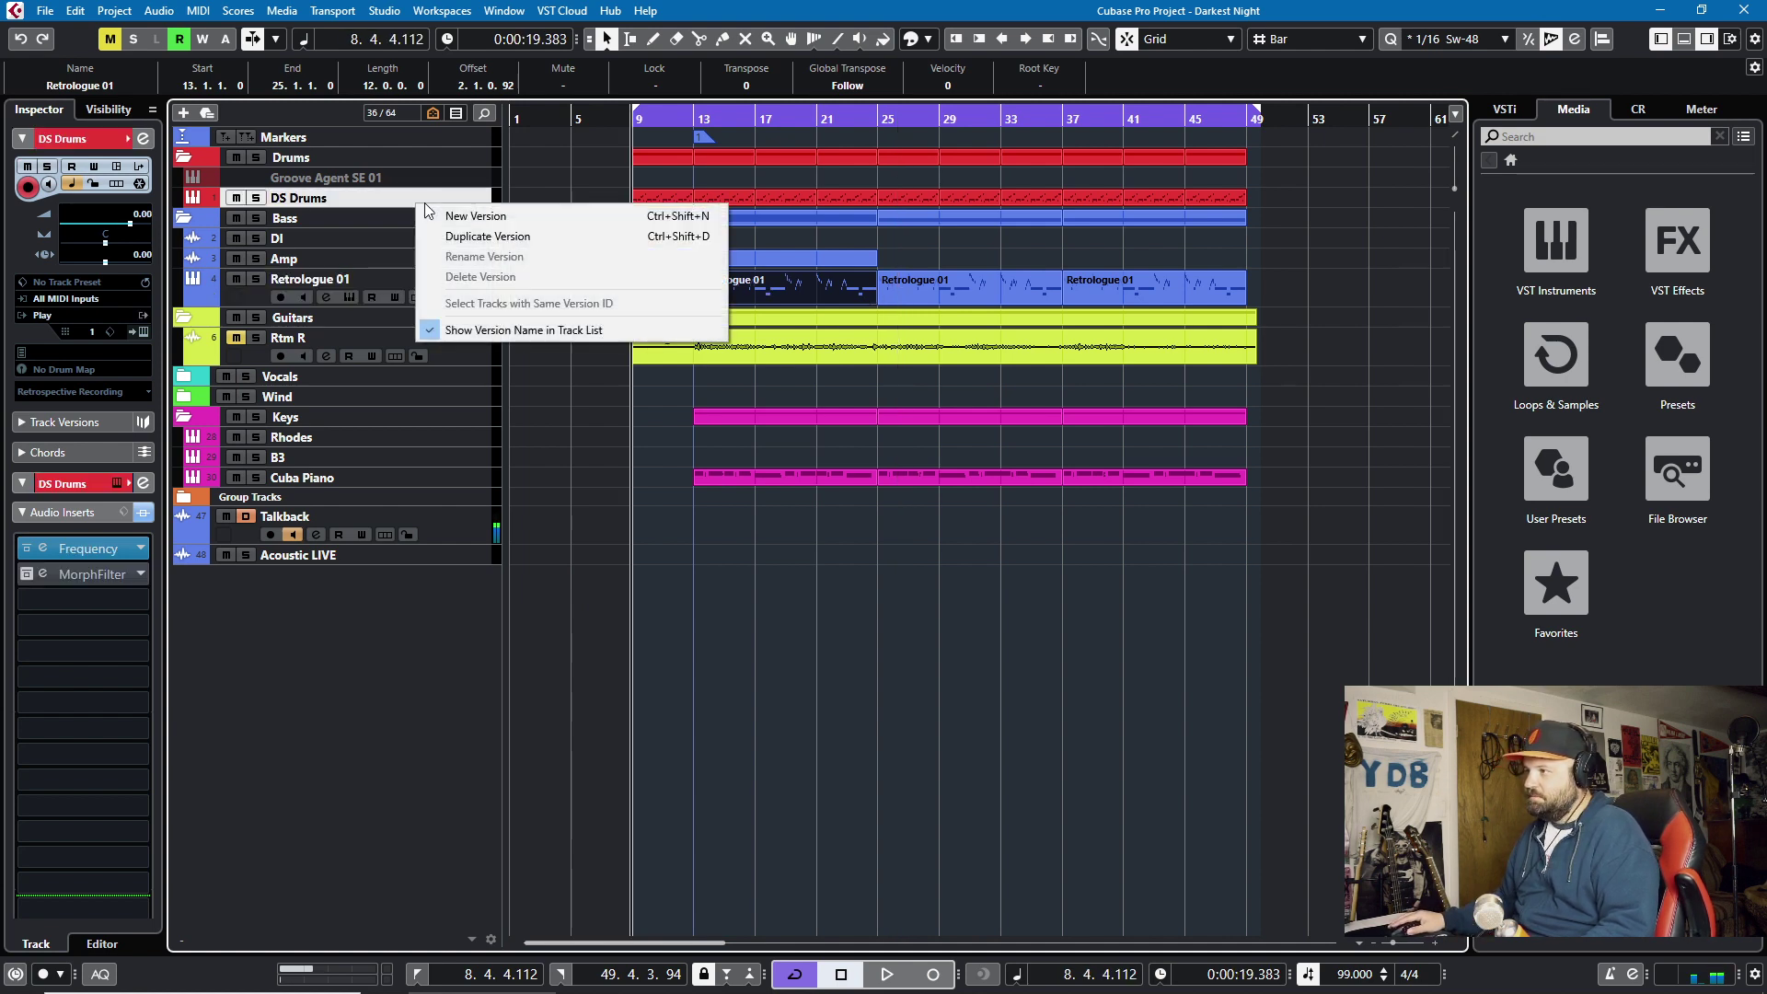
pyautogui.click(304, 760)
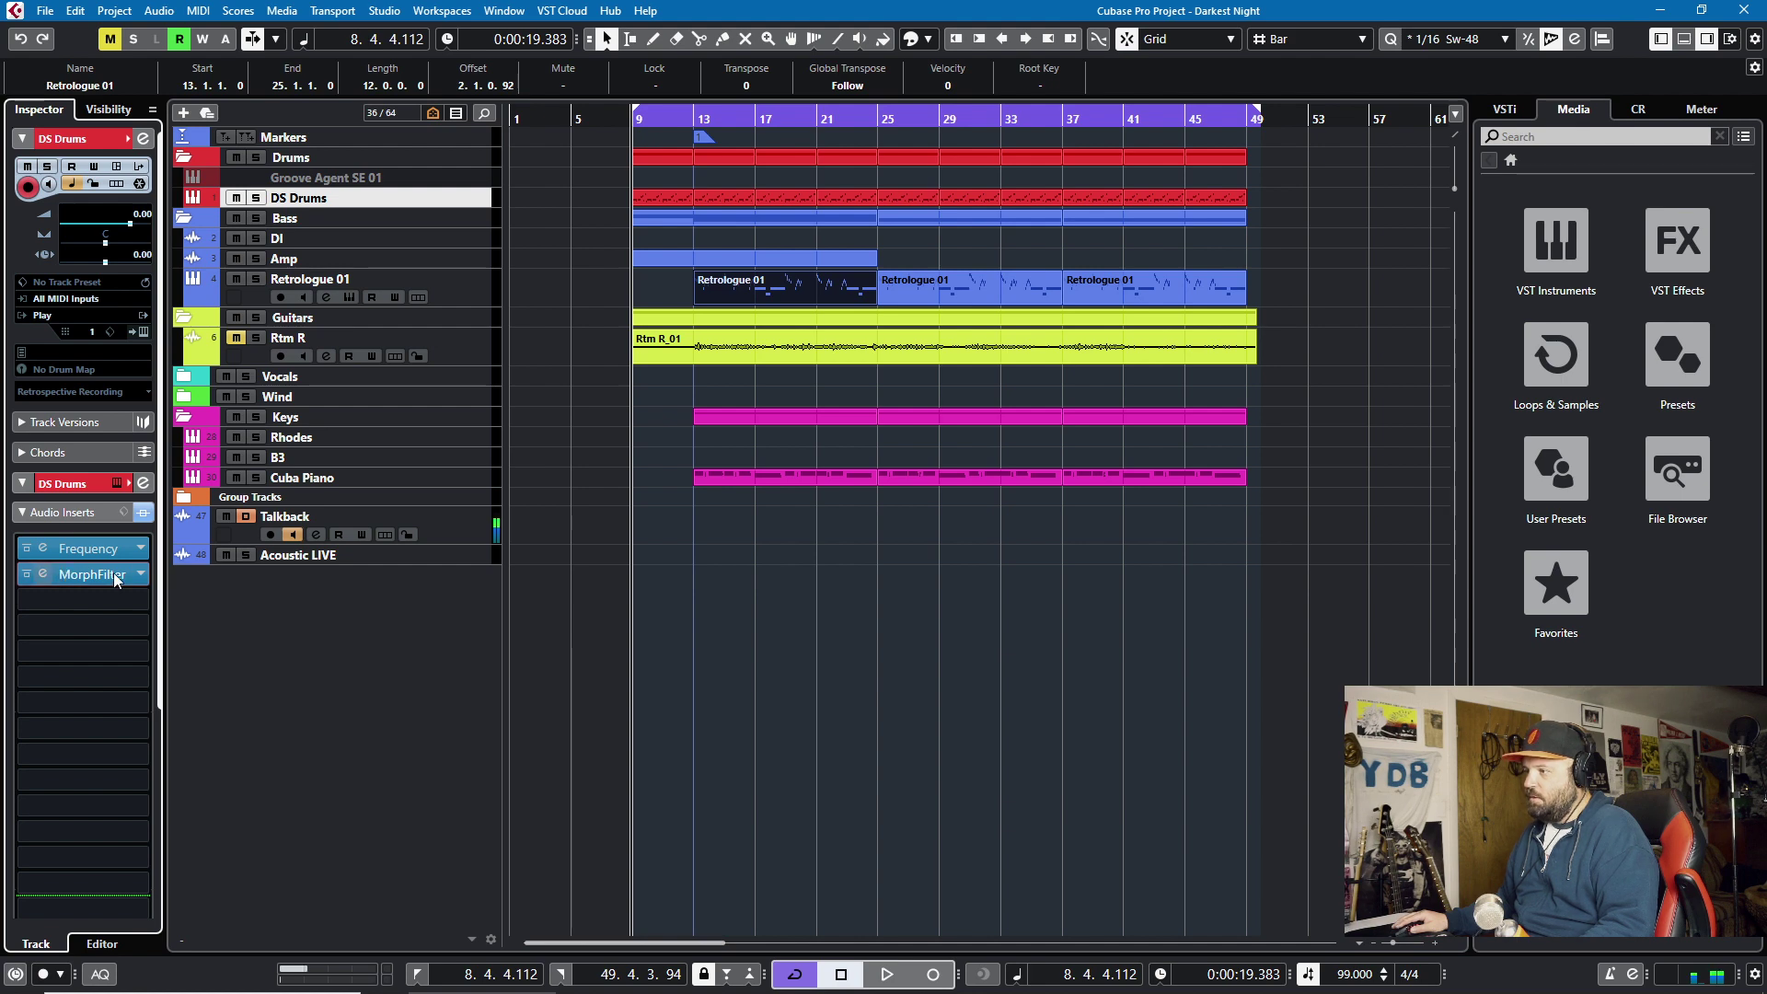
pyautogui.click(140, 573)
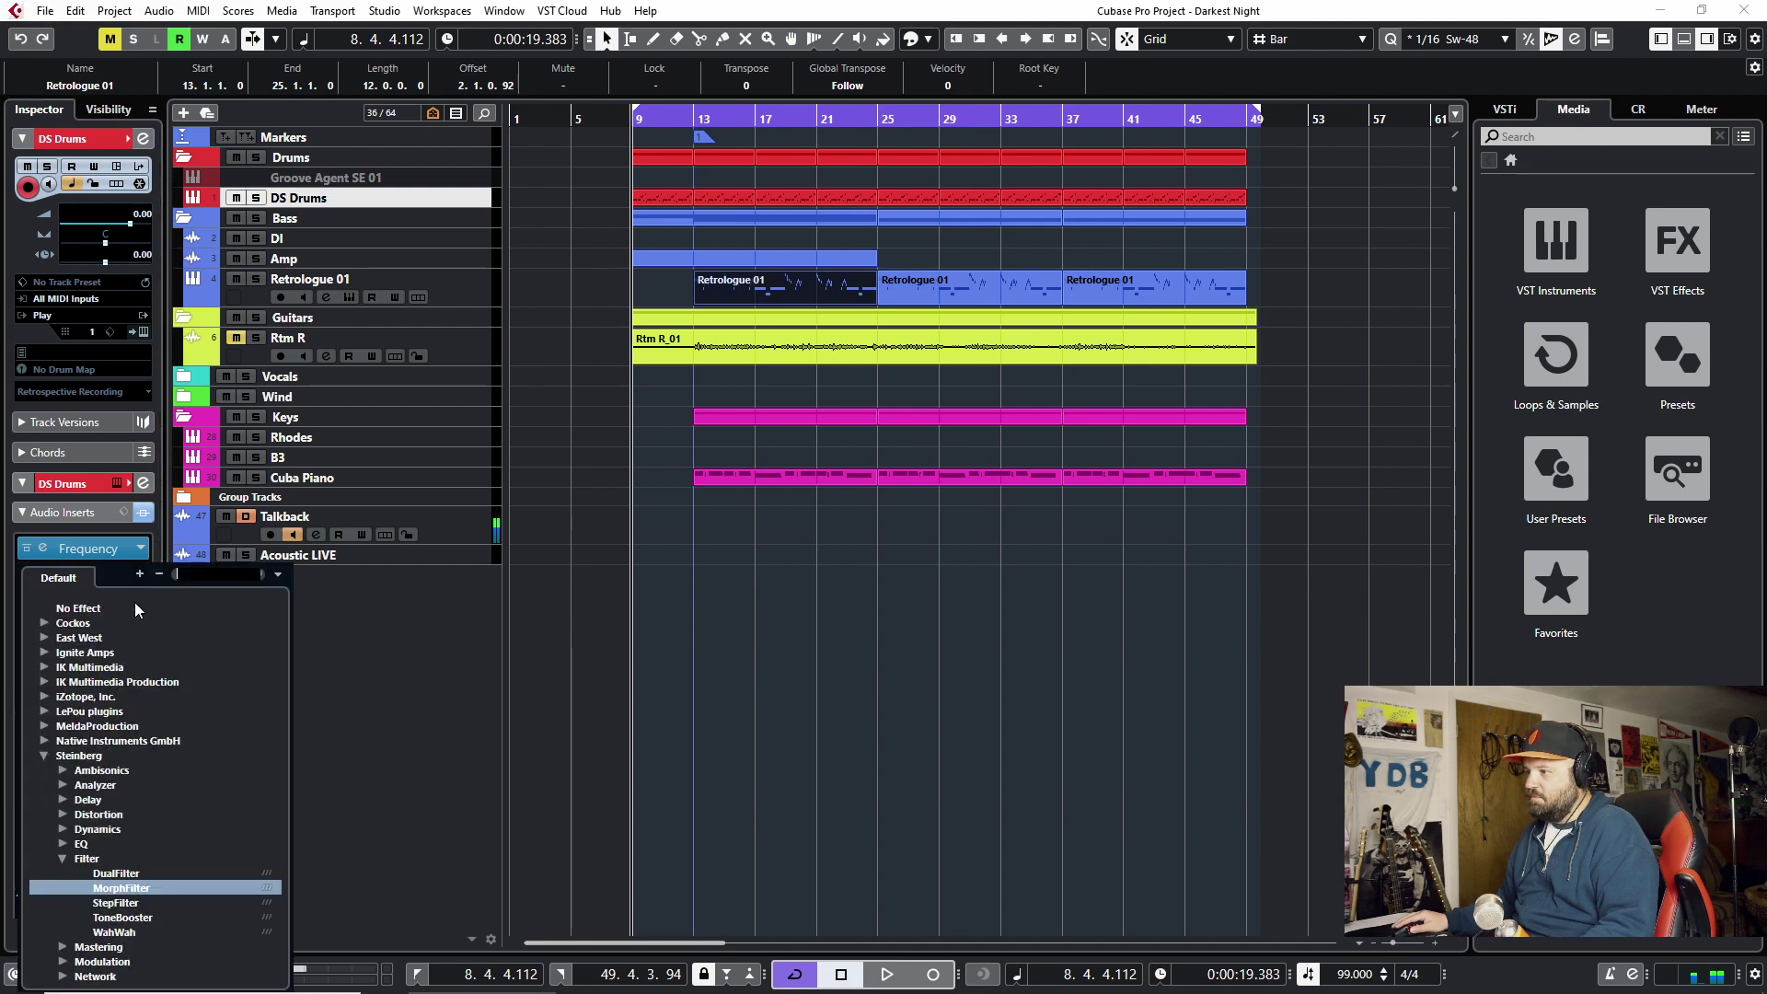
pyautogui.click(138, 889)
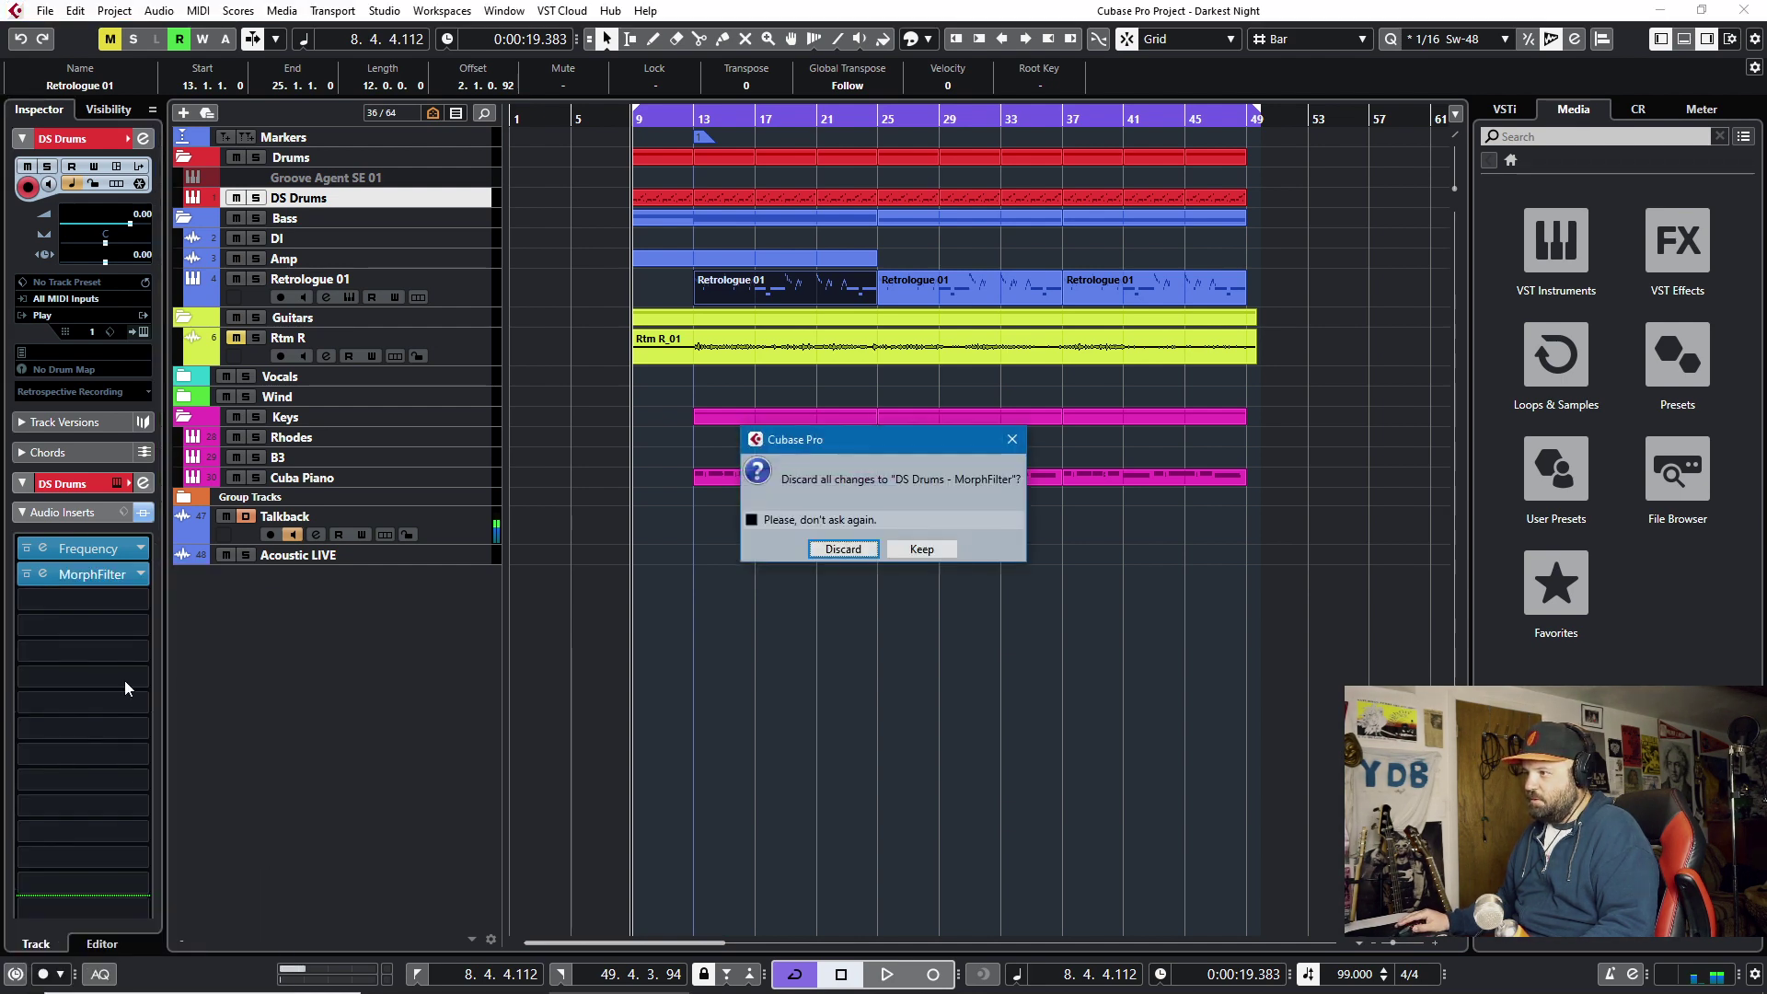
pyautogui.click(844, 549)
pyautogui.click(64, 574)
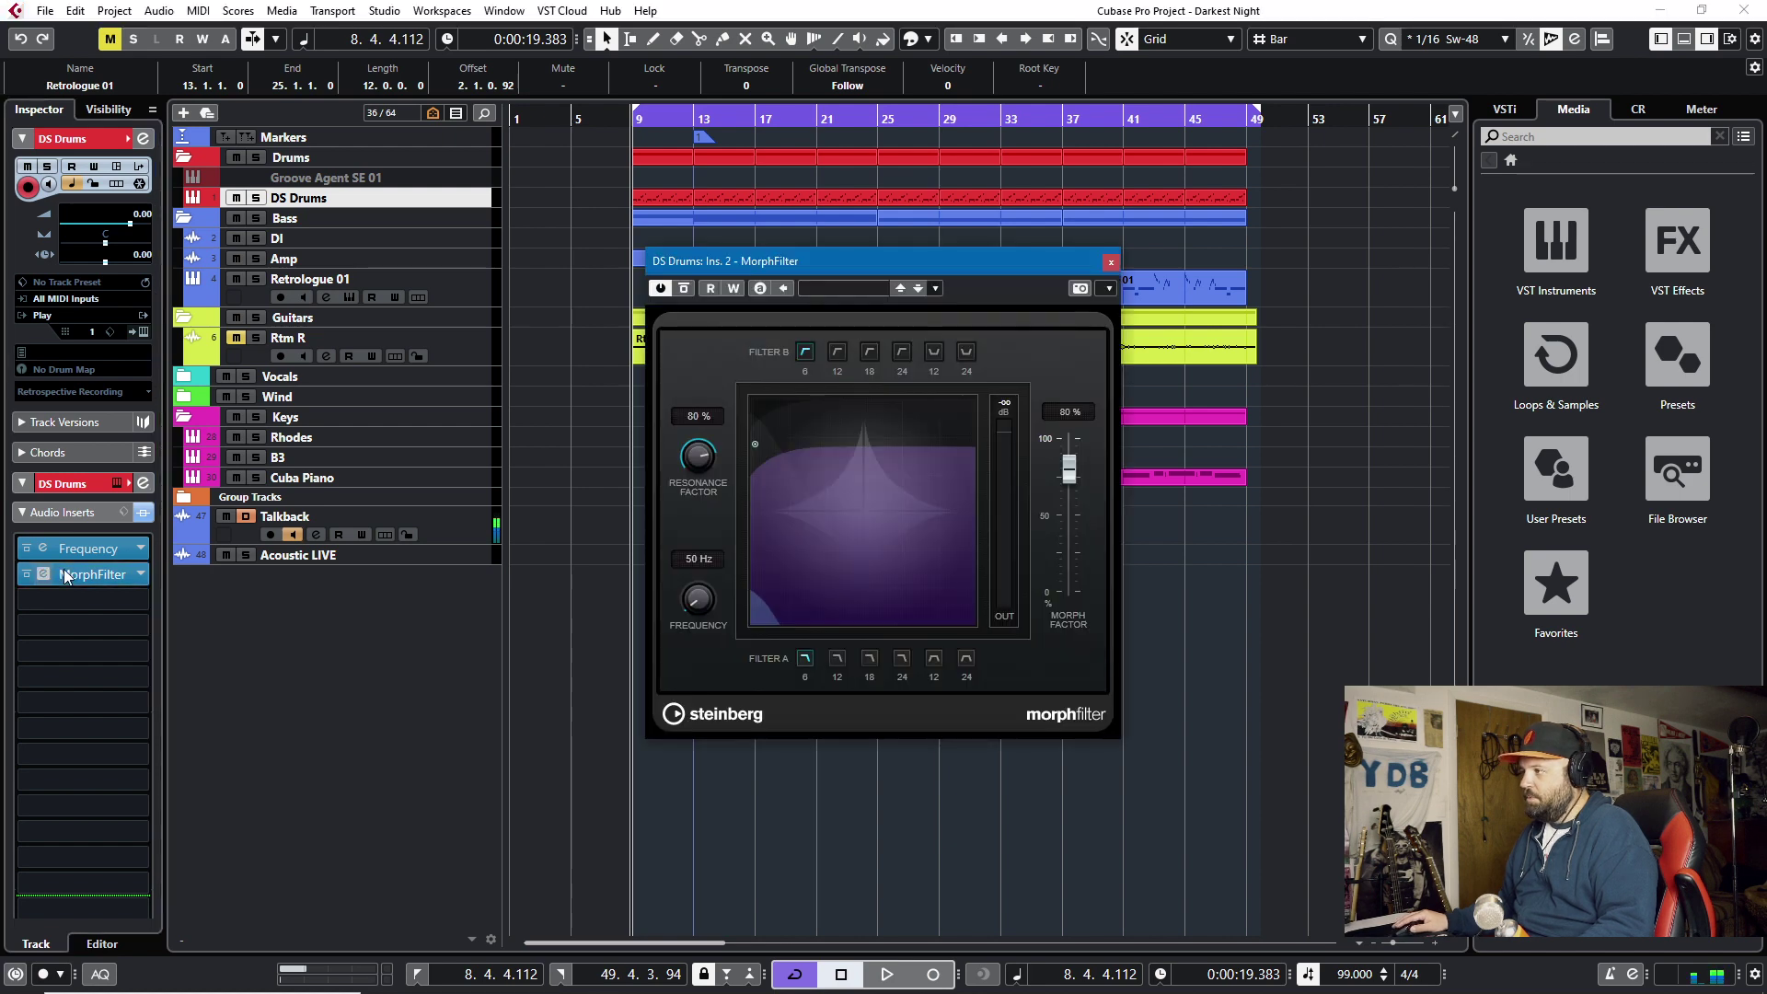
# Sweep the MorphFilter XY pad and morph slider during playback, ending at 1623 Hz and 56% morph.
pyautogui.press('space')
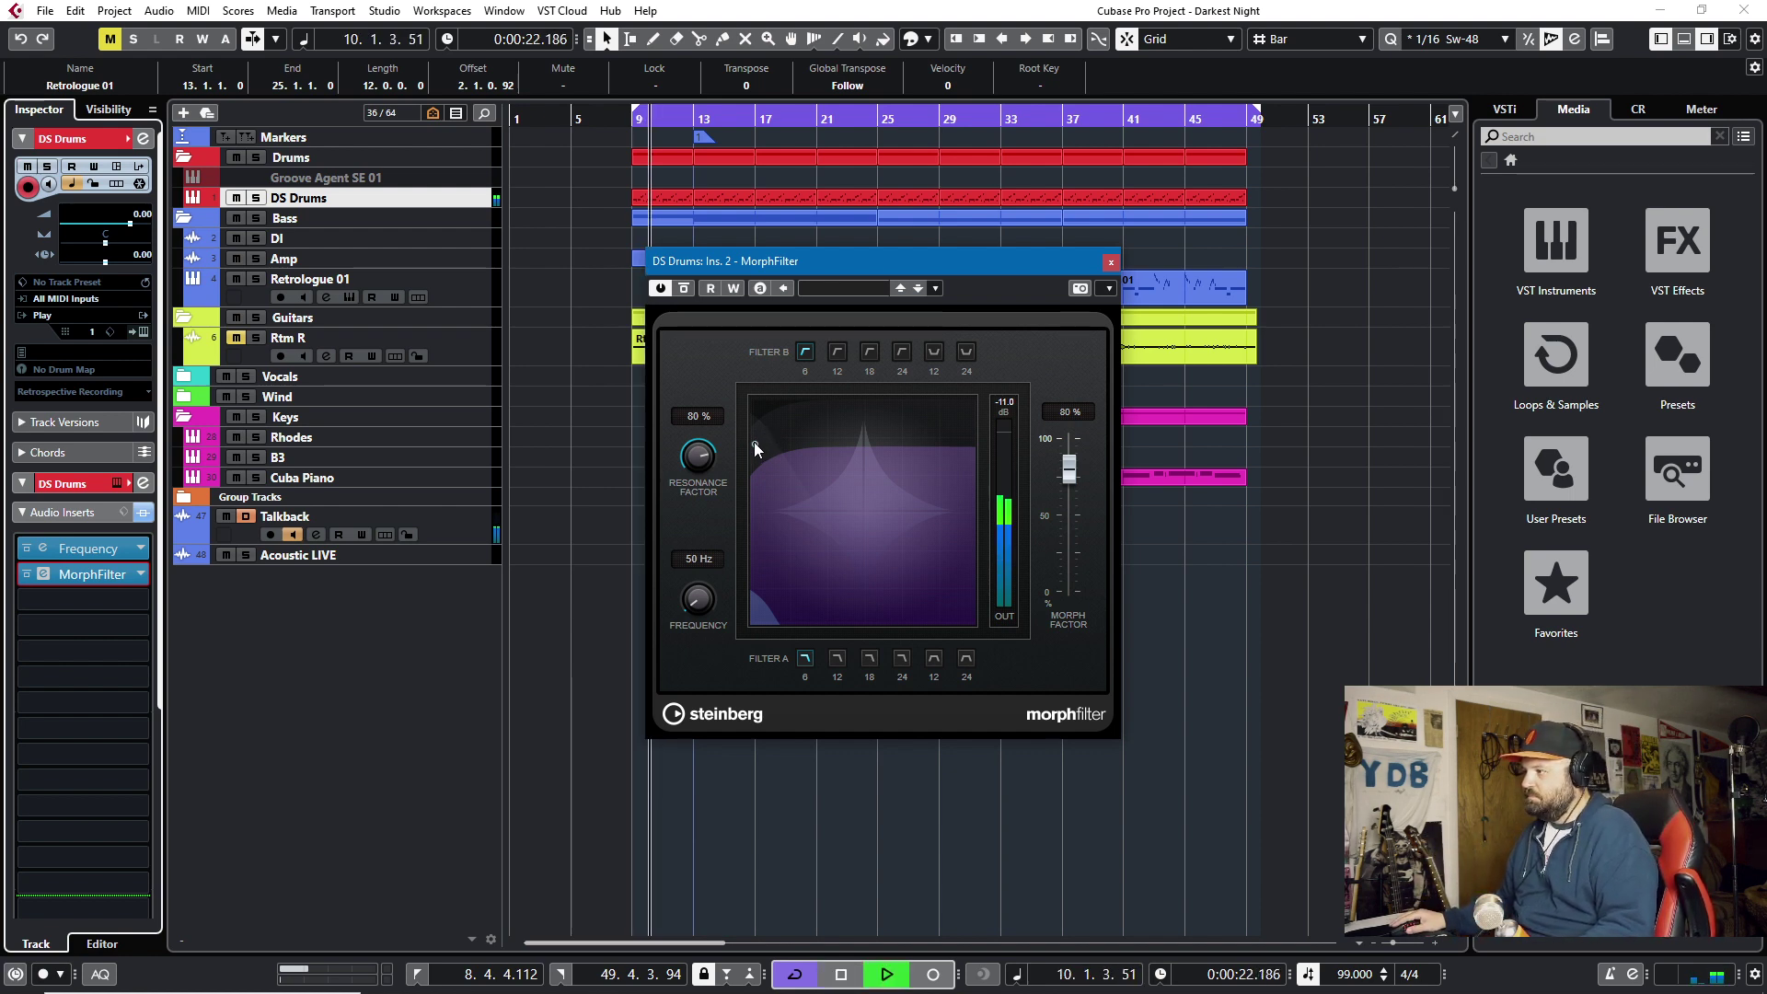
pyautogui.moveTo(755, 445); pyautogui.dragTo(893, 515)
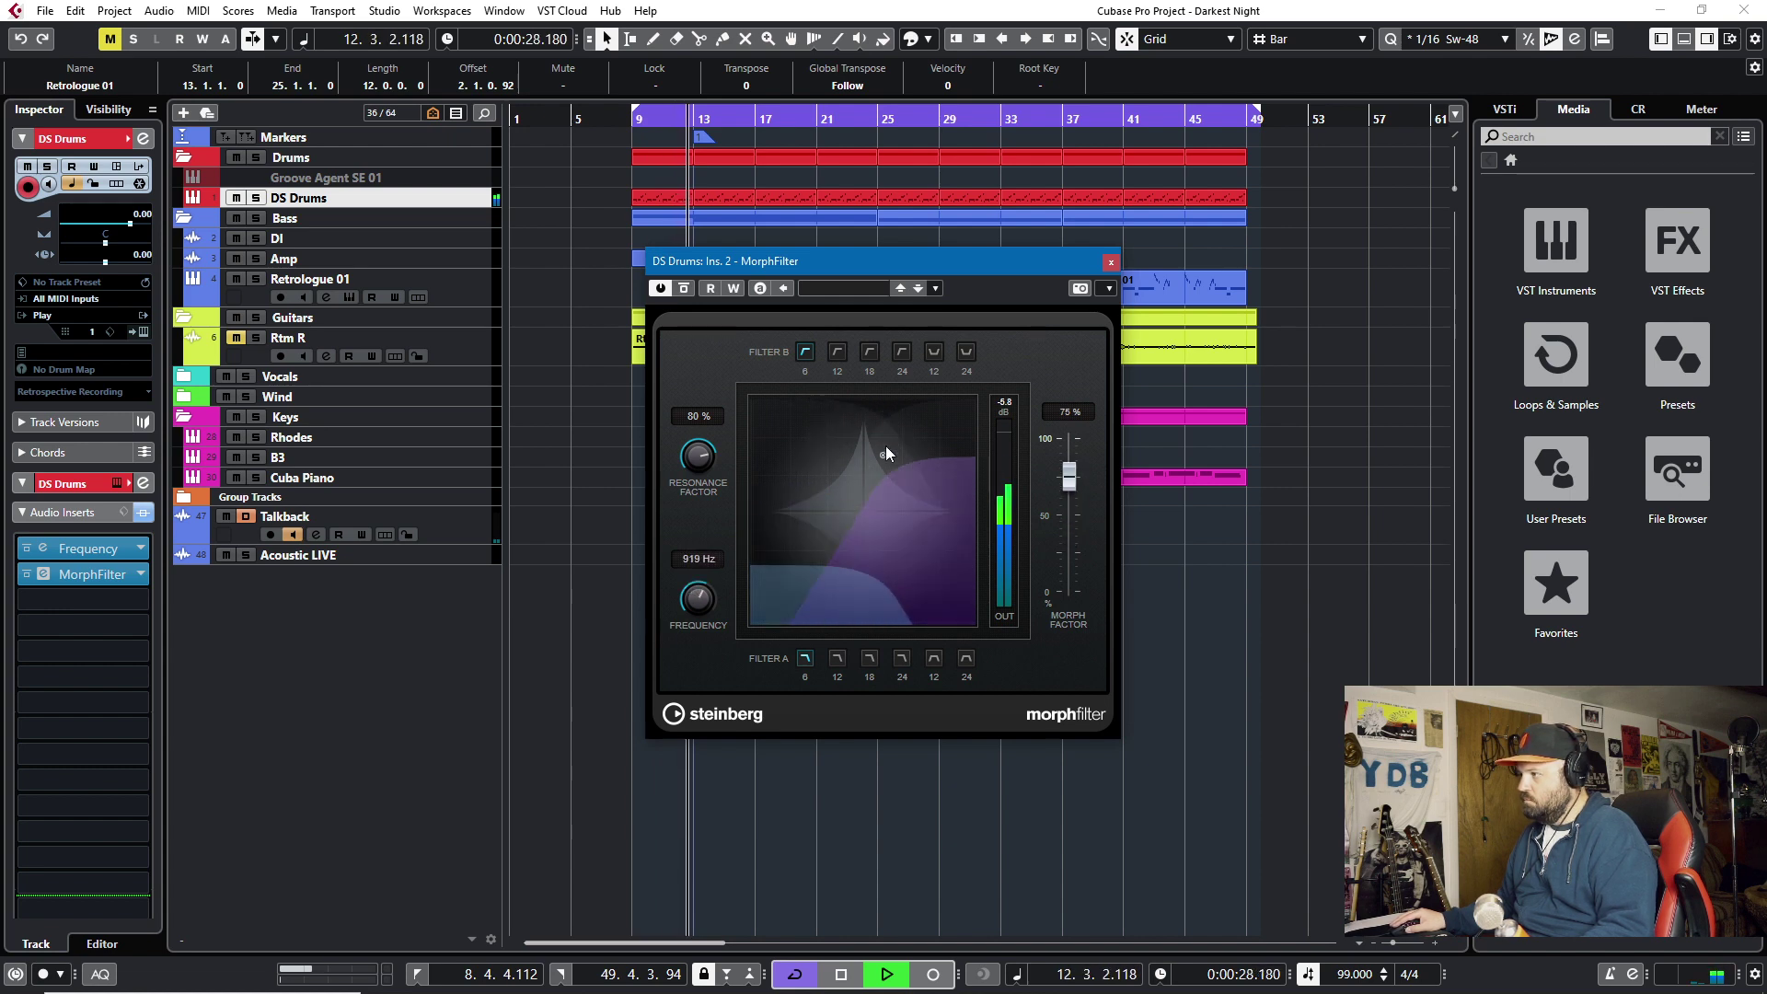
pyautogui.moveTo(885, 451); pyautogui.dragTo(870, 499)
pyautogui.press('space')
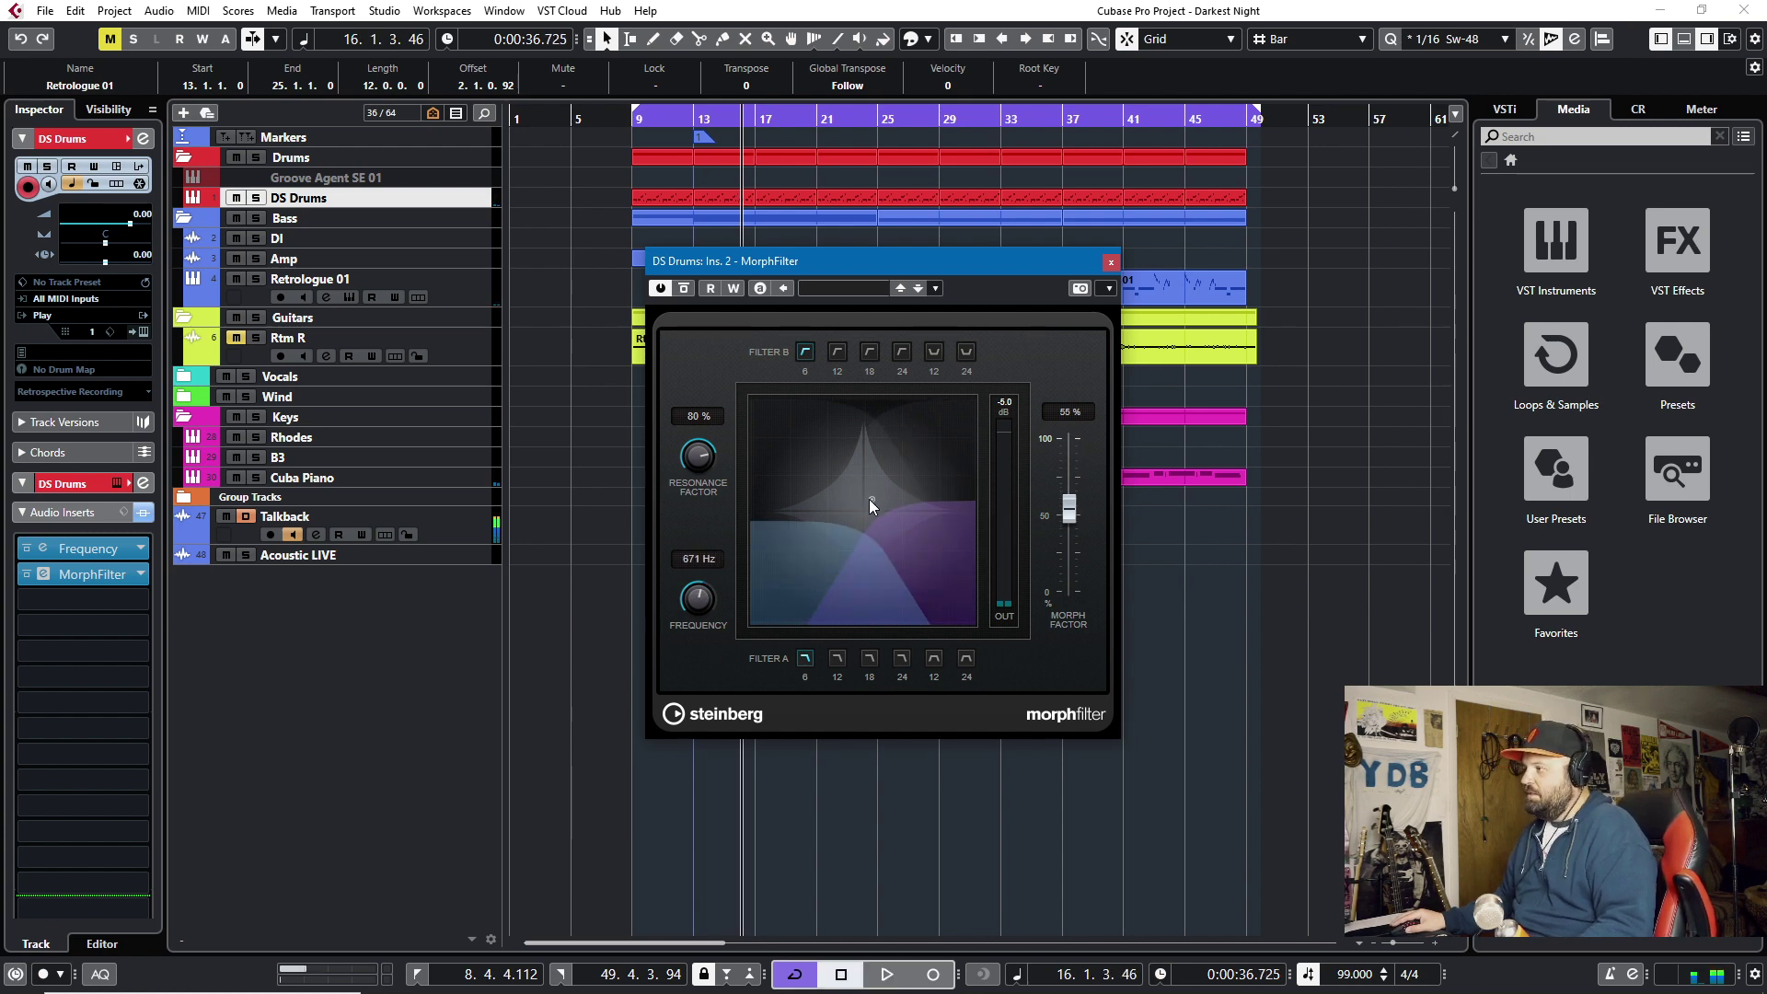
pyautogui.moveTo(869, 502); pyautogui.dragTo(840, 534)
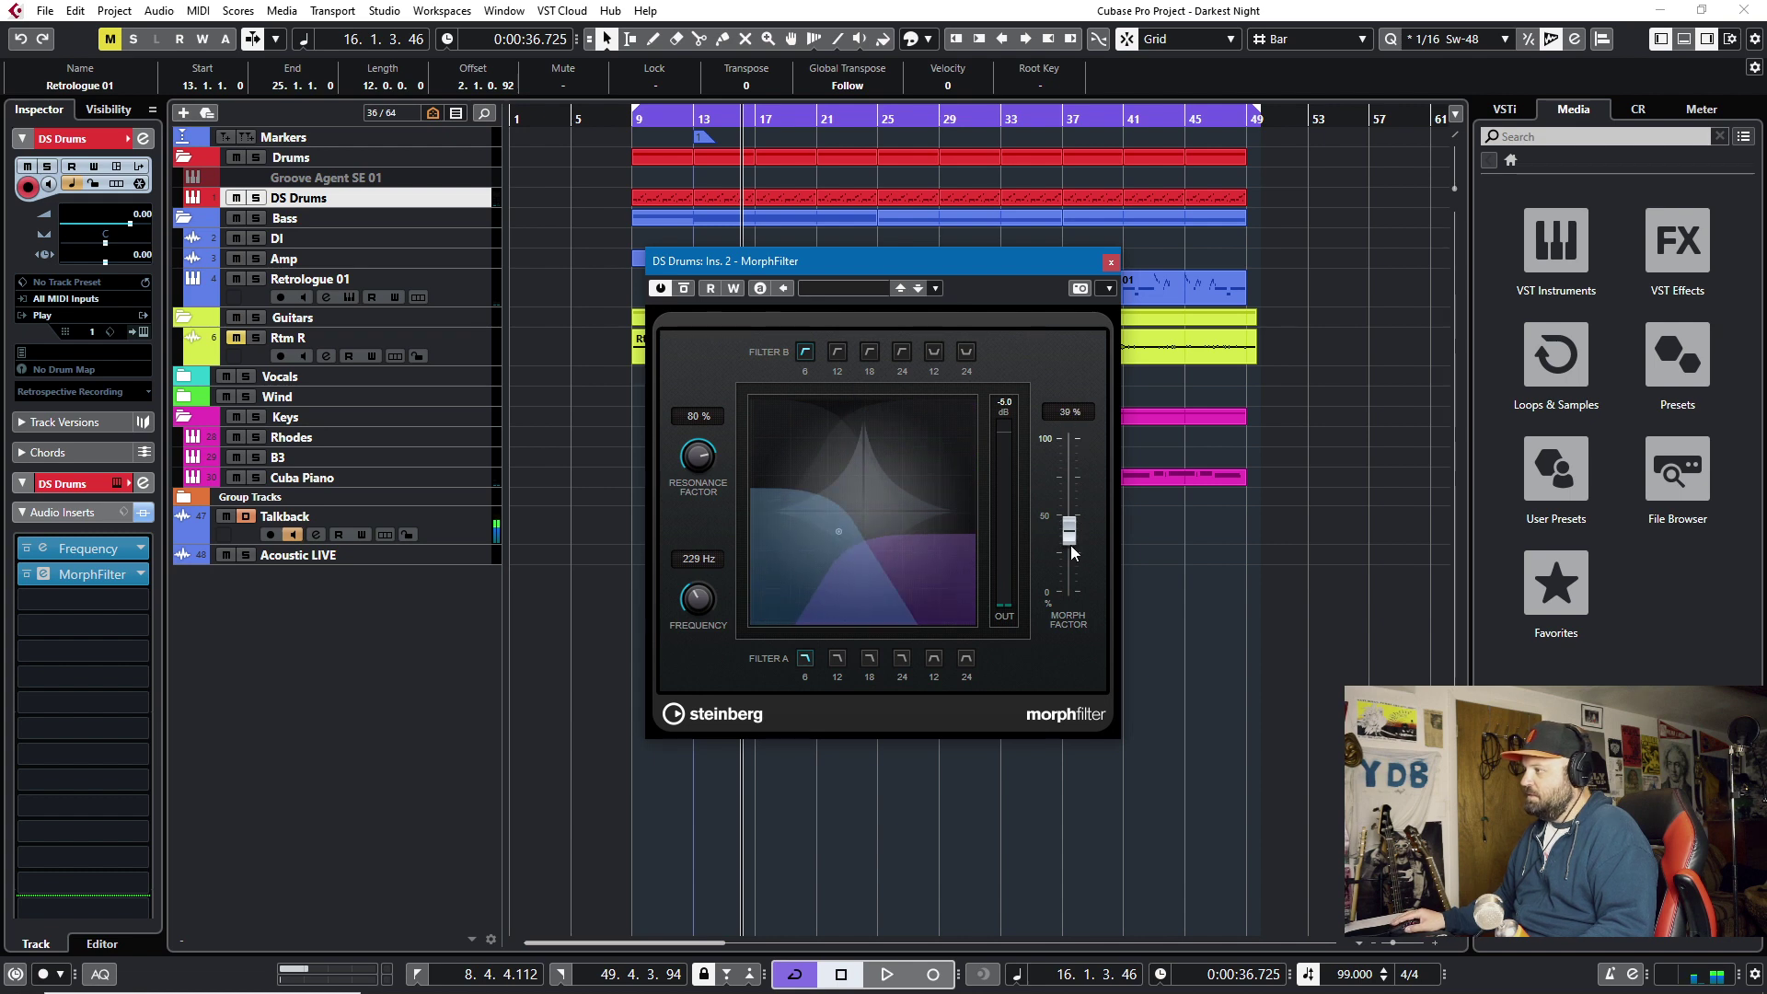
pyautogui.moveTo(1068, 539); pyautogui.dragTo(987, 515)
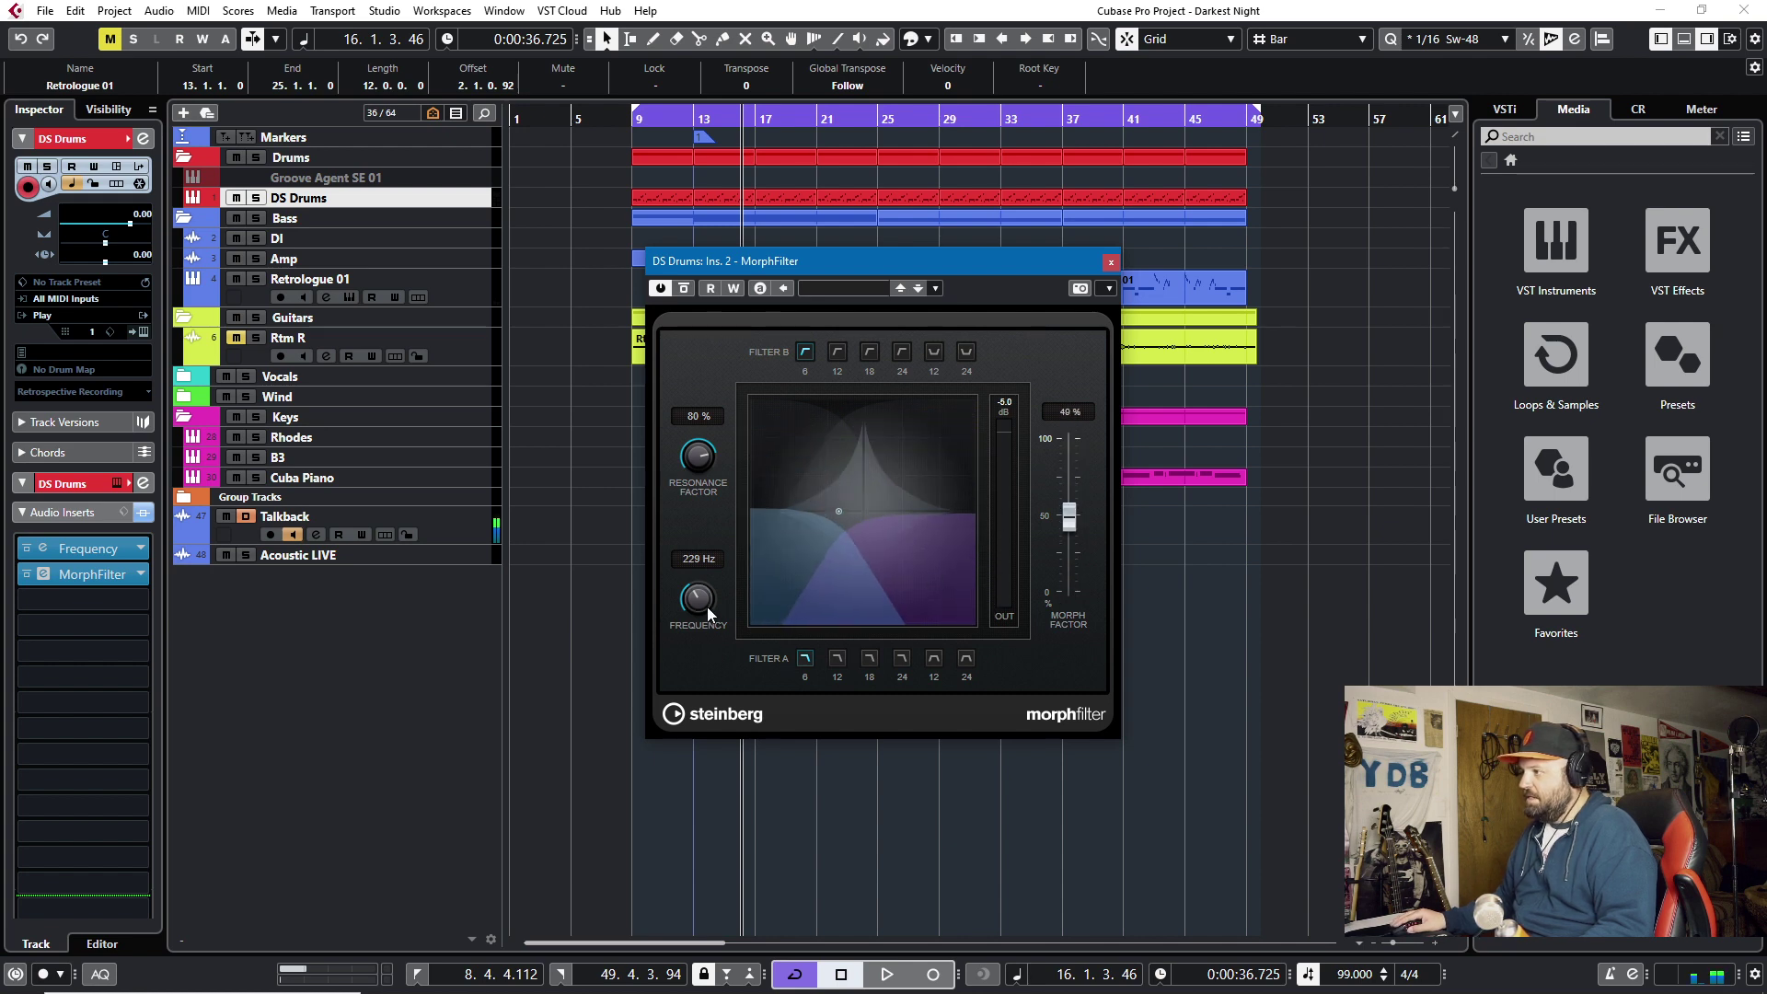
pyautogui.moveTo(825, 508); pyautogui.dragTo(900, 503)
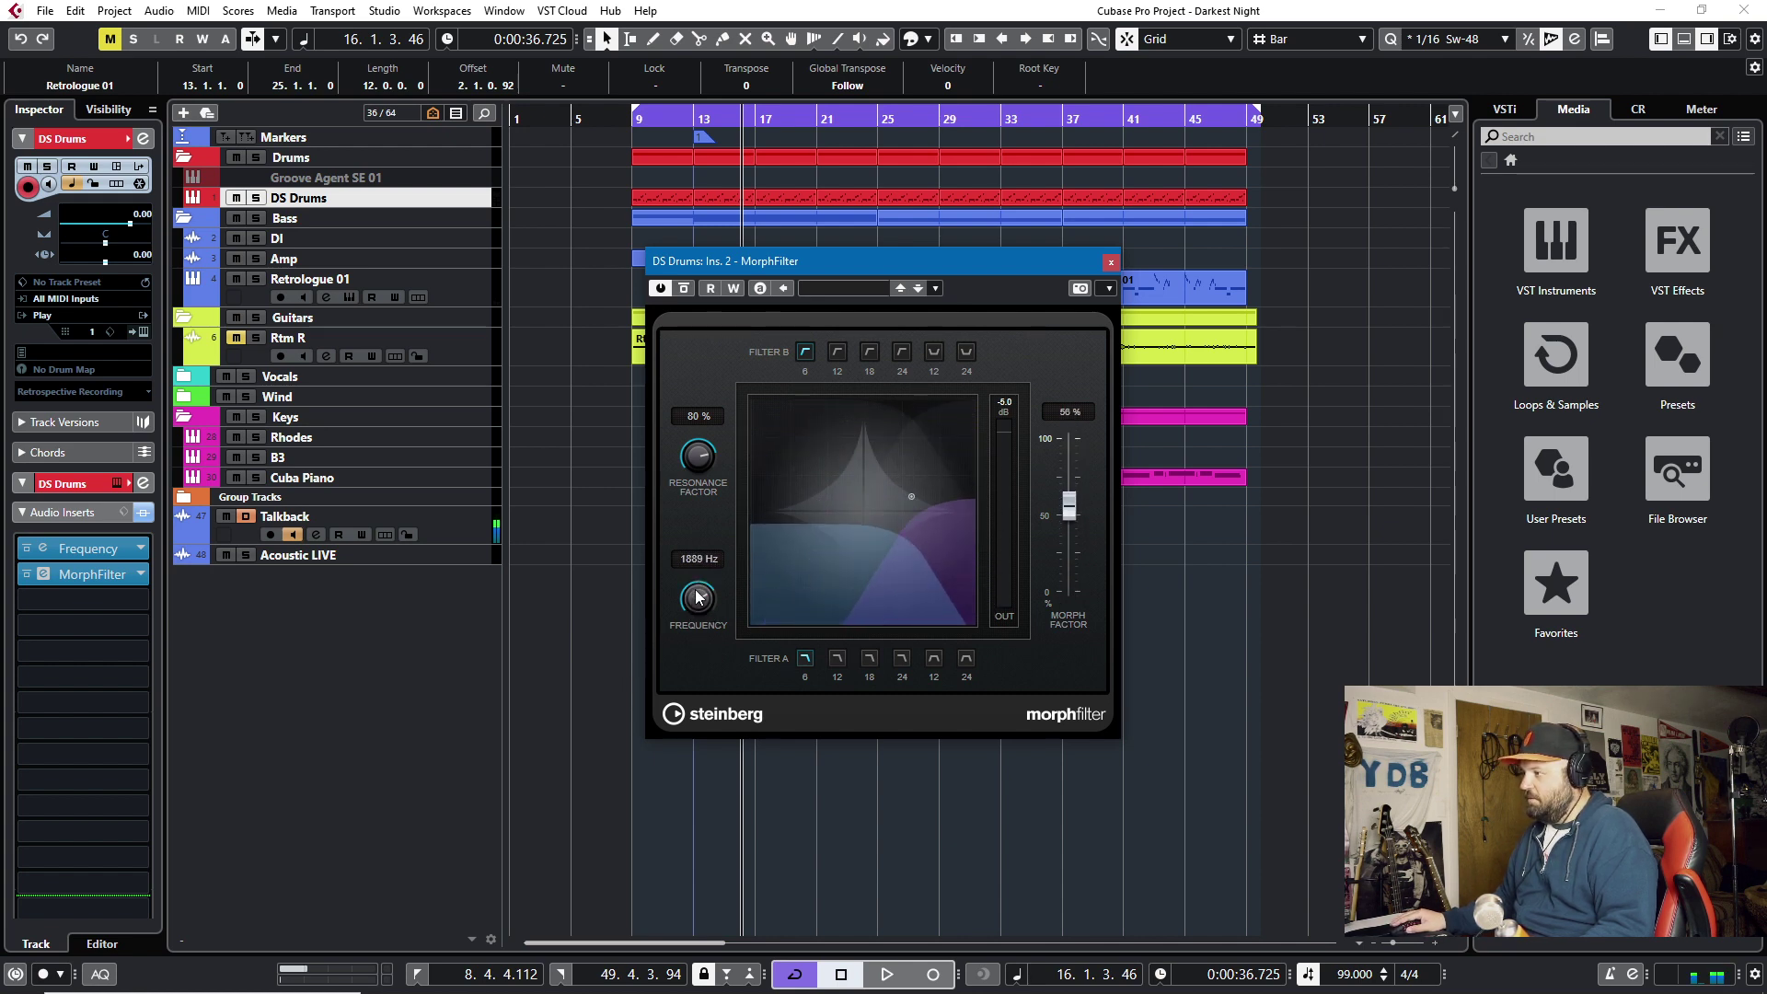
pyautogui.moveTo(698, 596); pyautogui.dragTo(676, 577)
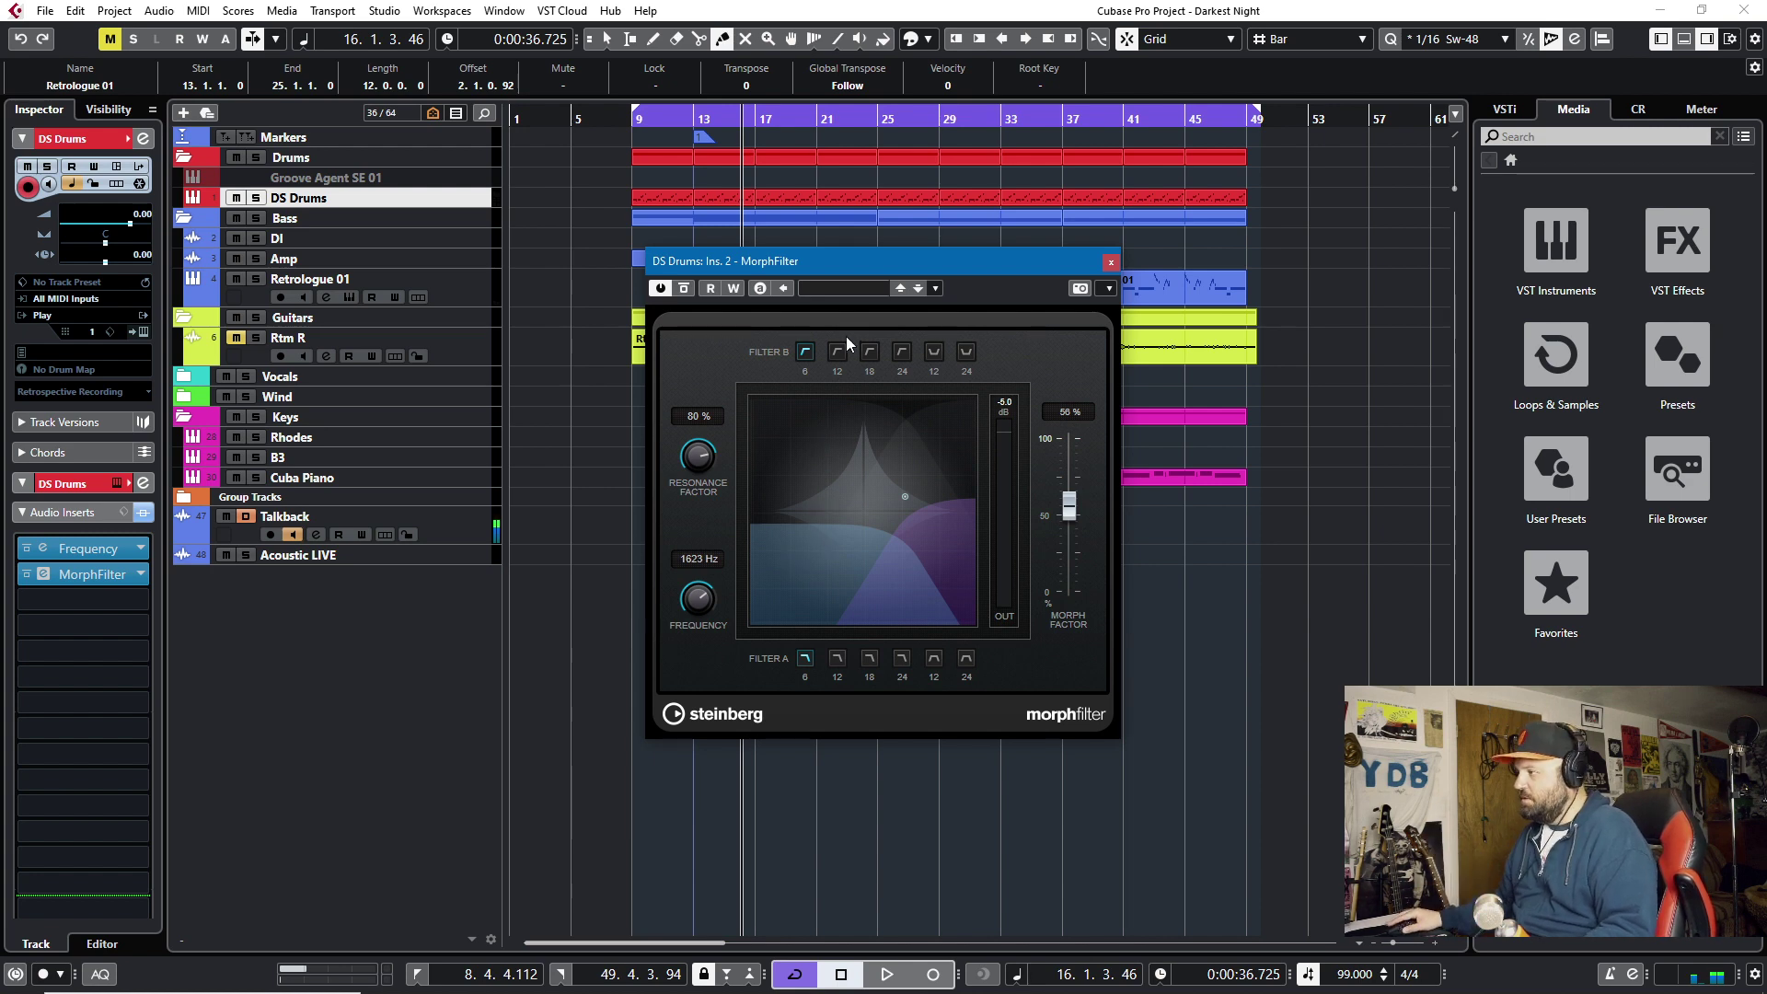
# Solo DS Drums and drag the MorphFilter XY pad during playback to 269 Hz and 29% morph.
pyautogui.press('space')
pyautogui.moveTo(912, 518); pyautogui.dragTo(849, 462)
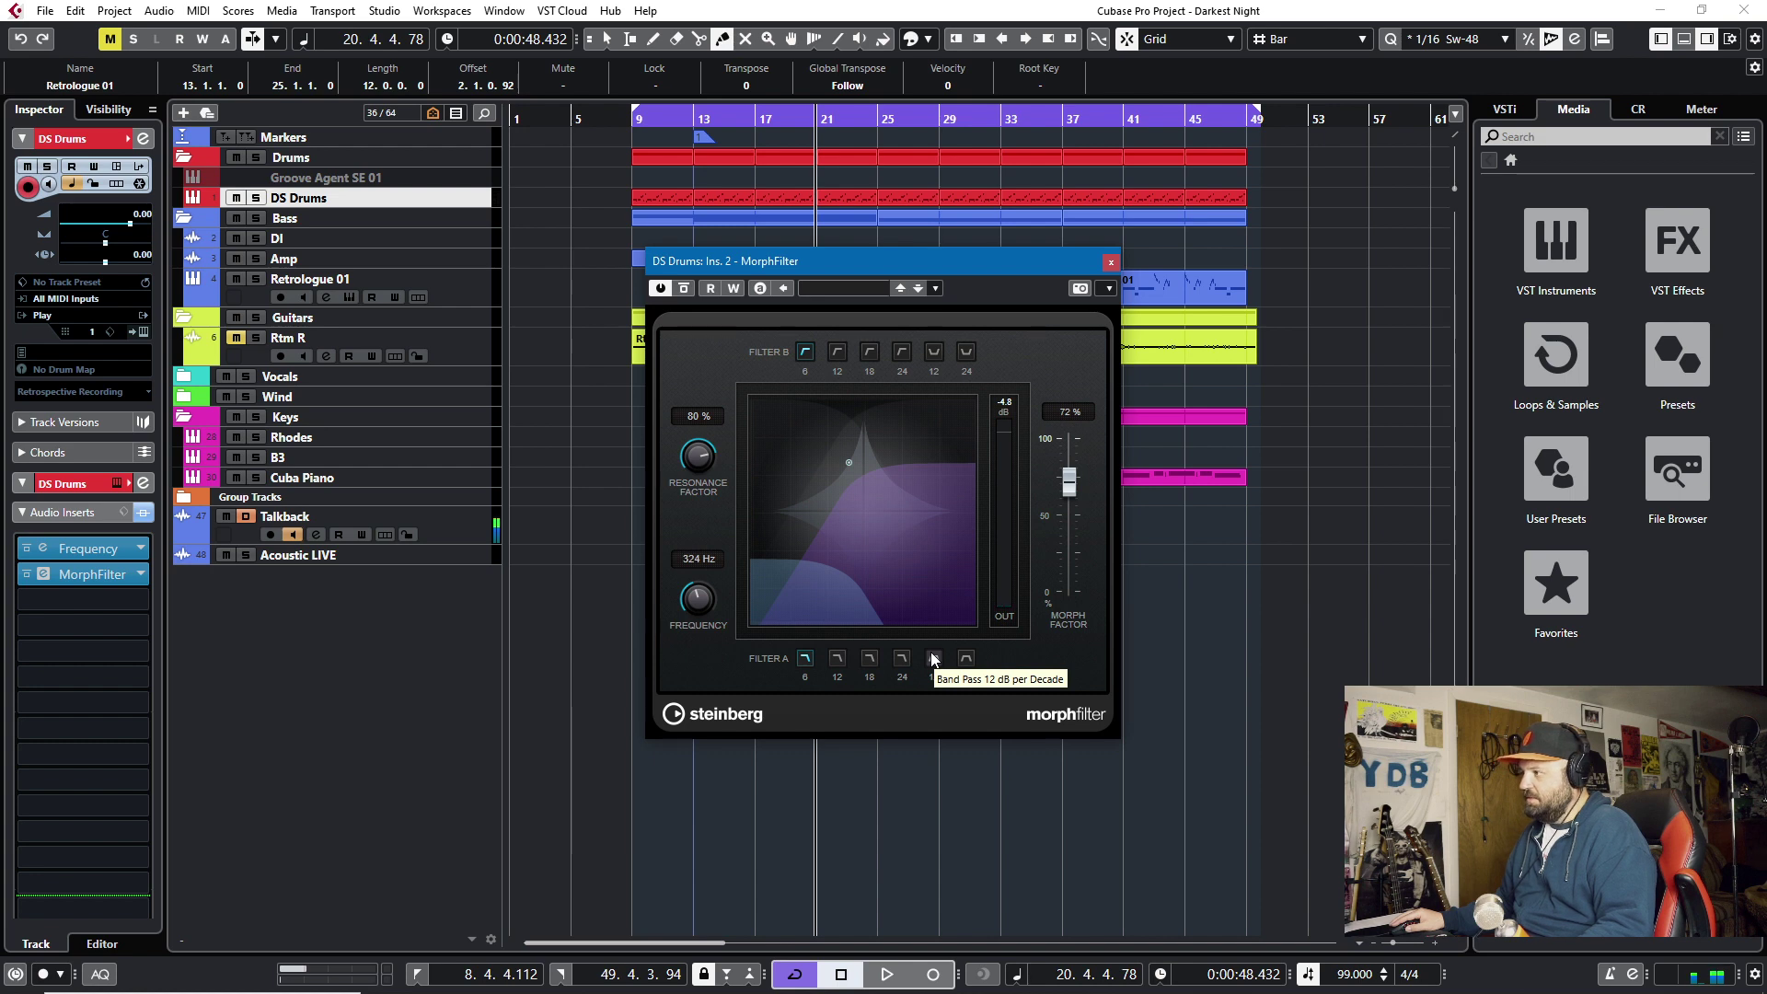
pyautogui.moveTo(845, 462); pyautogui.dragTo(880, 473)
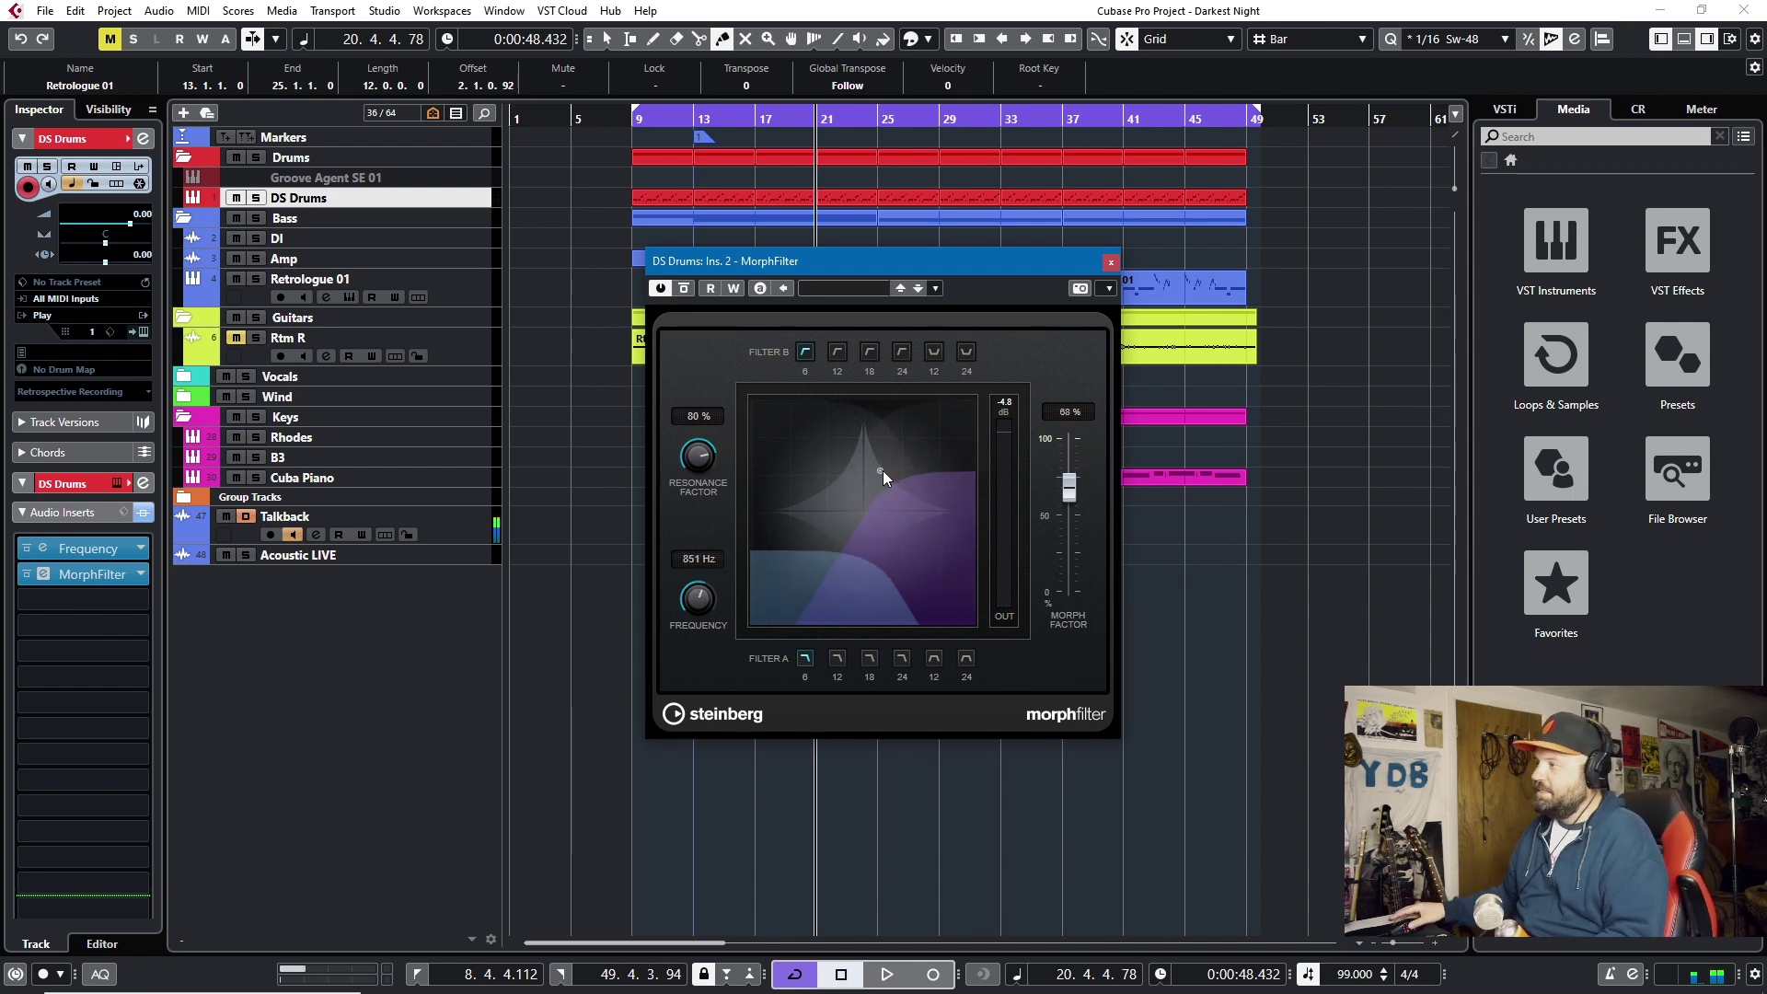
pyautogui.click(258, 199)
pyautogui.press('space')
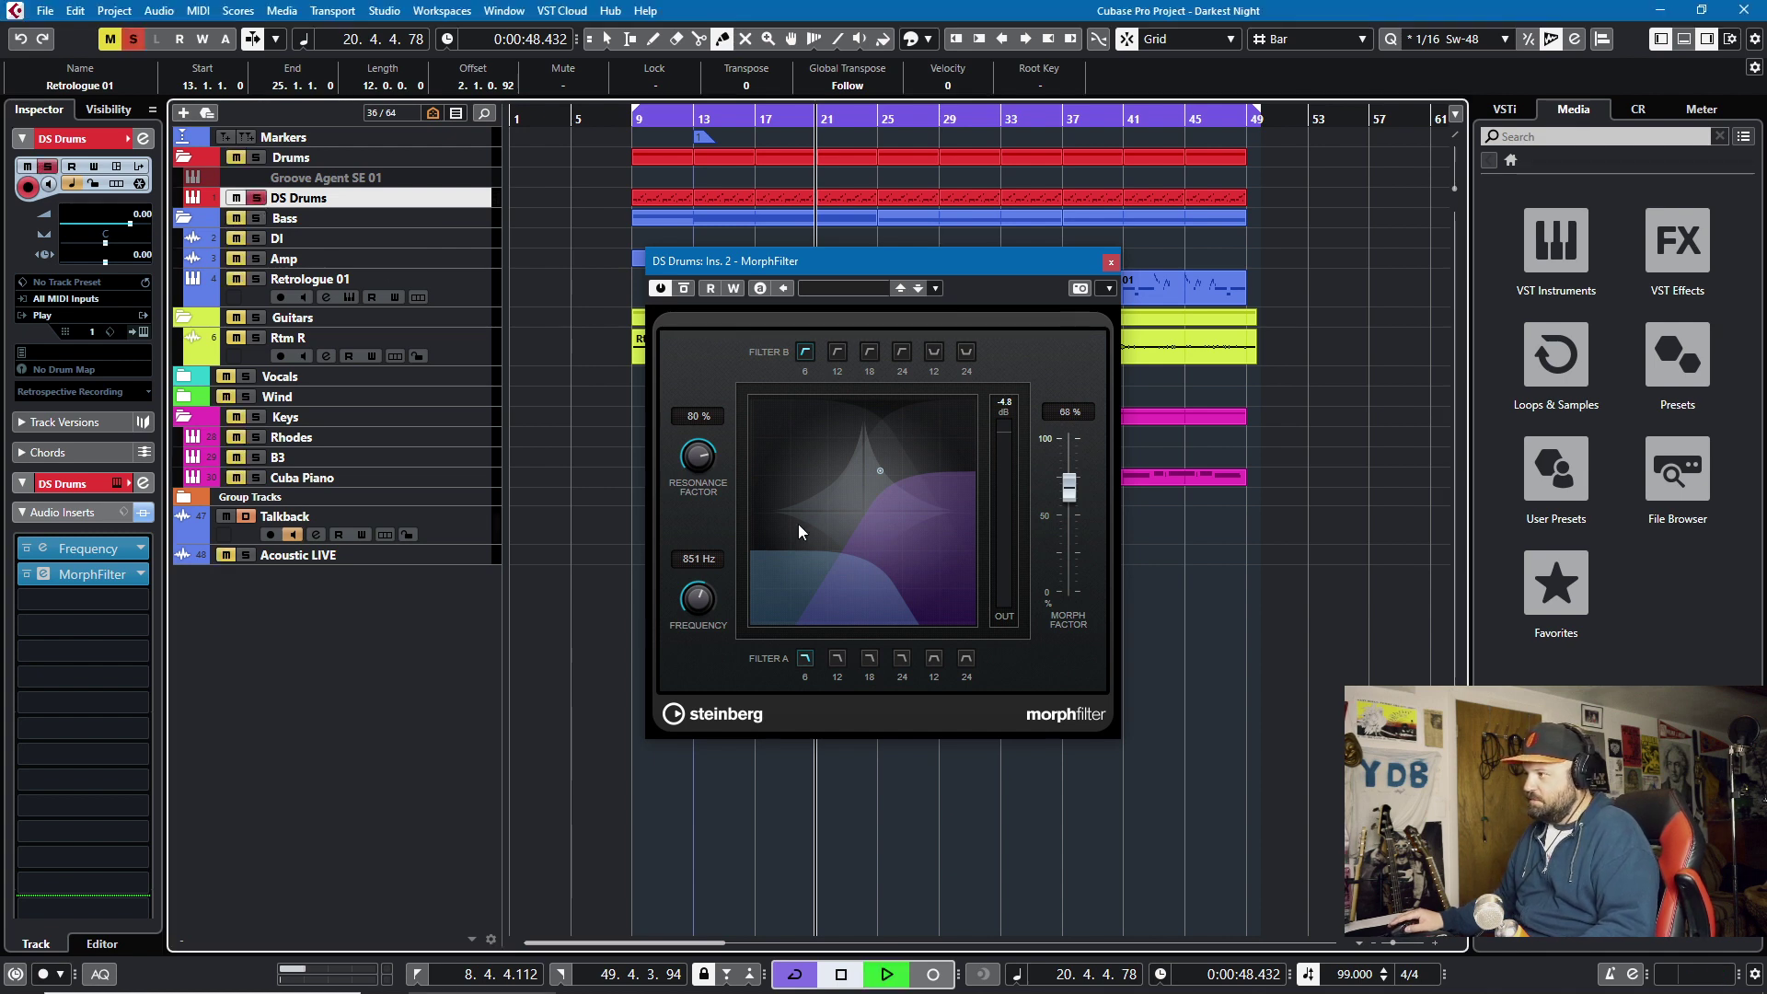
pyautogui.moveTo(878, 473); pyautogui.dragTo(843, 554)
pyautogui.press('space')
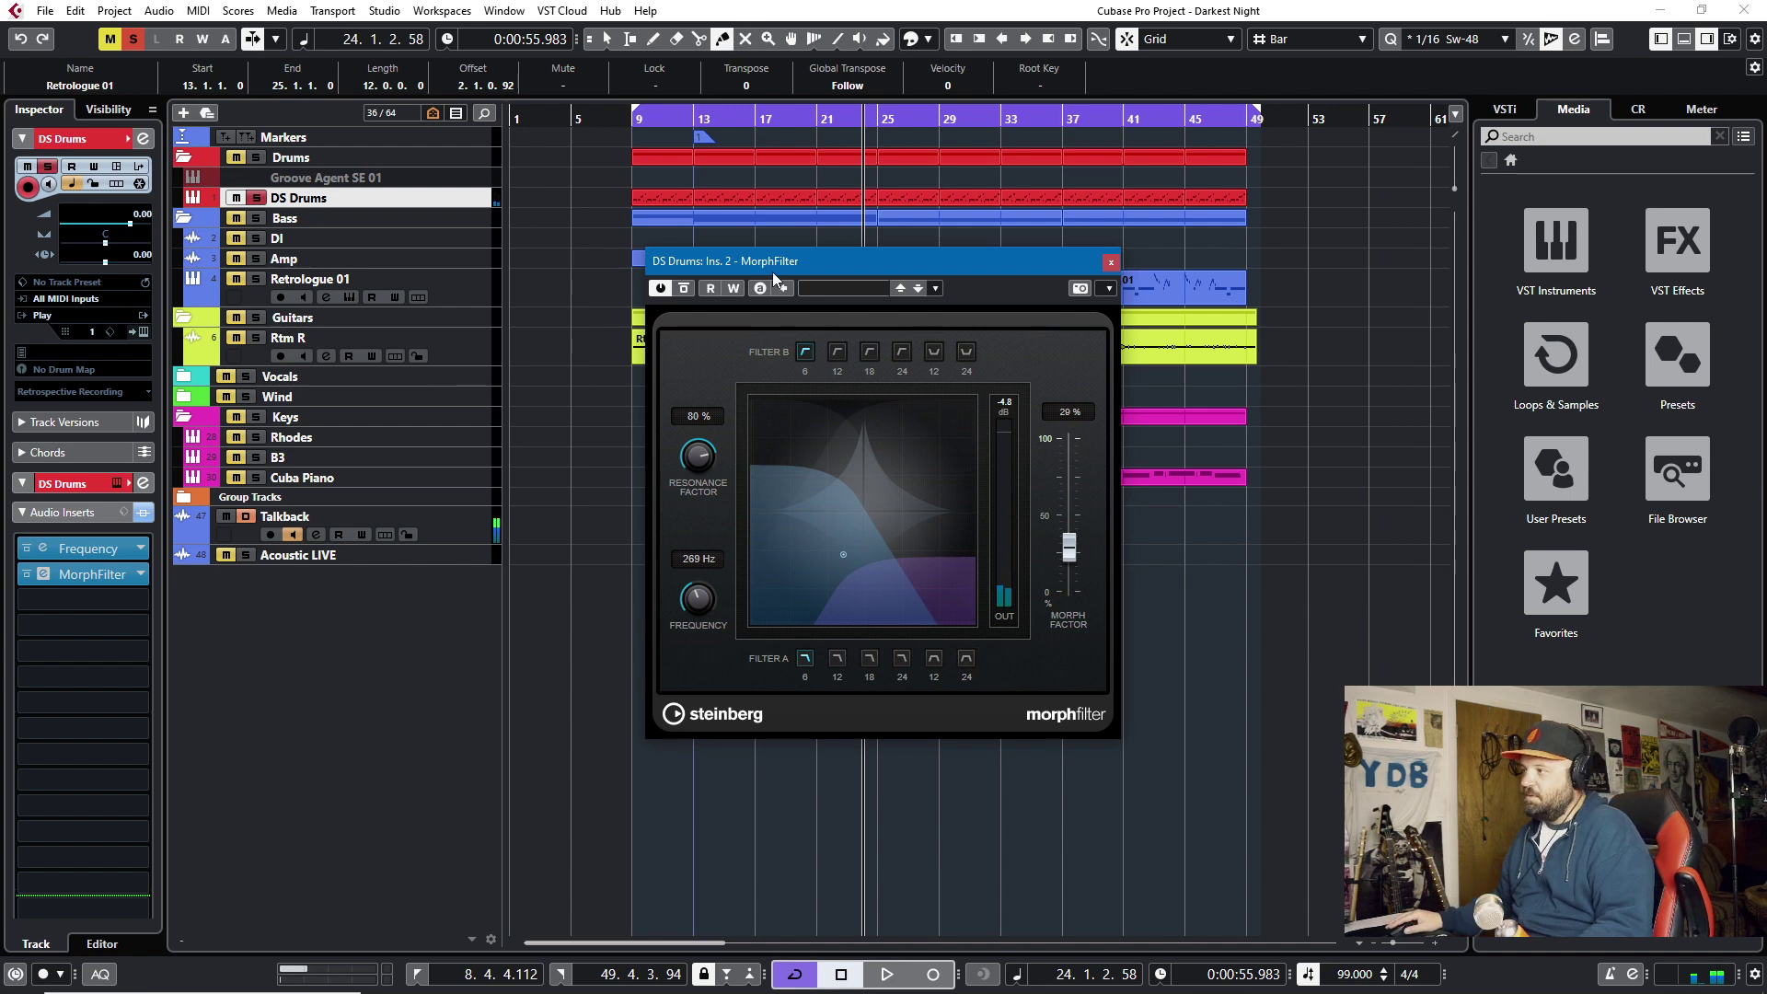
# Bypass MorphFilter, unsolo DS Drums, and close the MorphFilter editor.
pyautogui.click(661, 288)
pyautogui.click(258, 198)
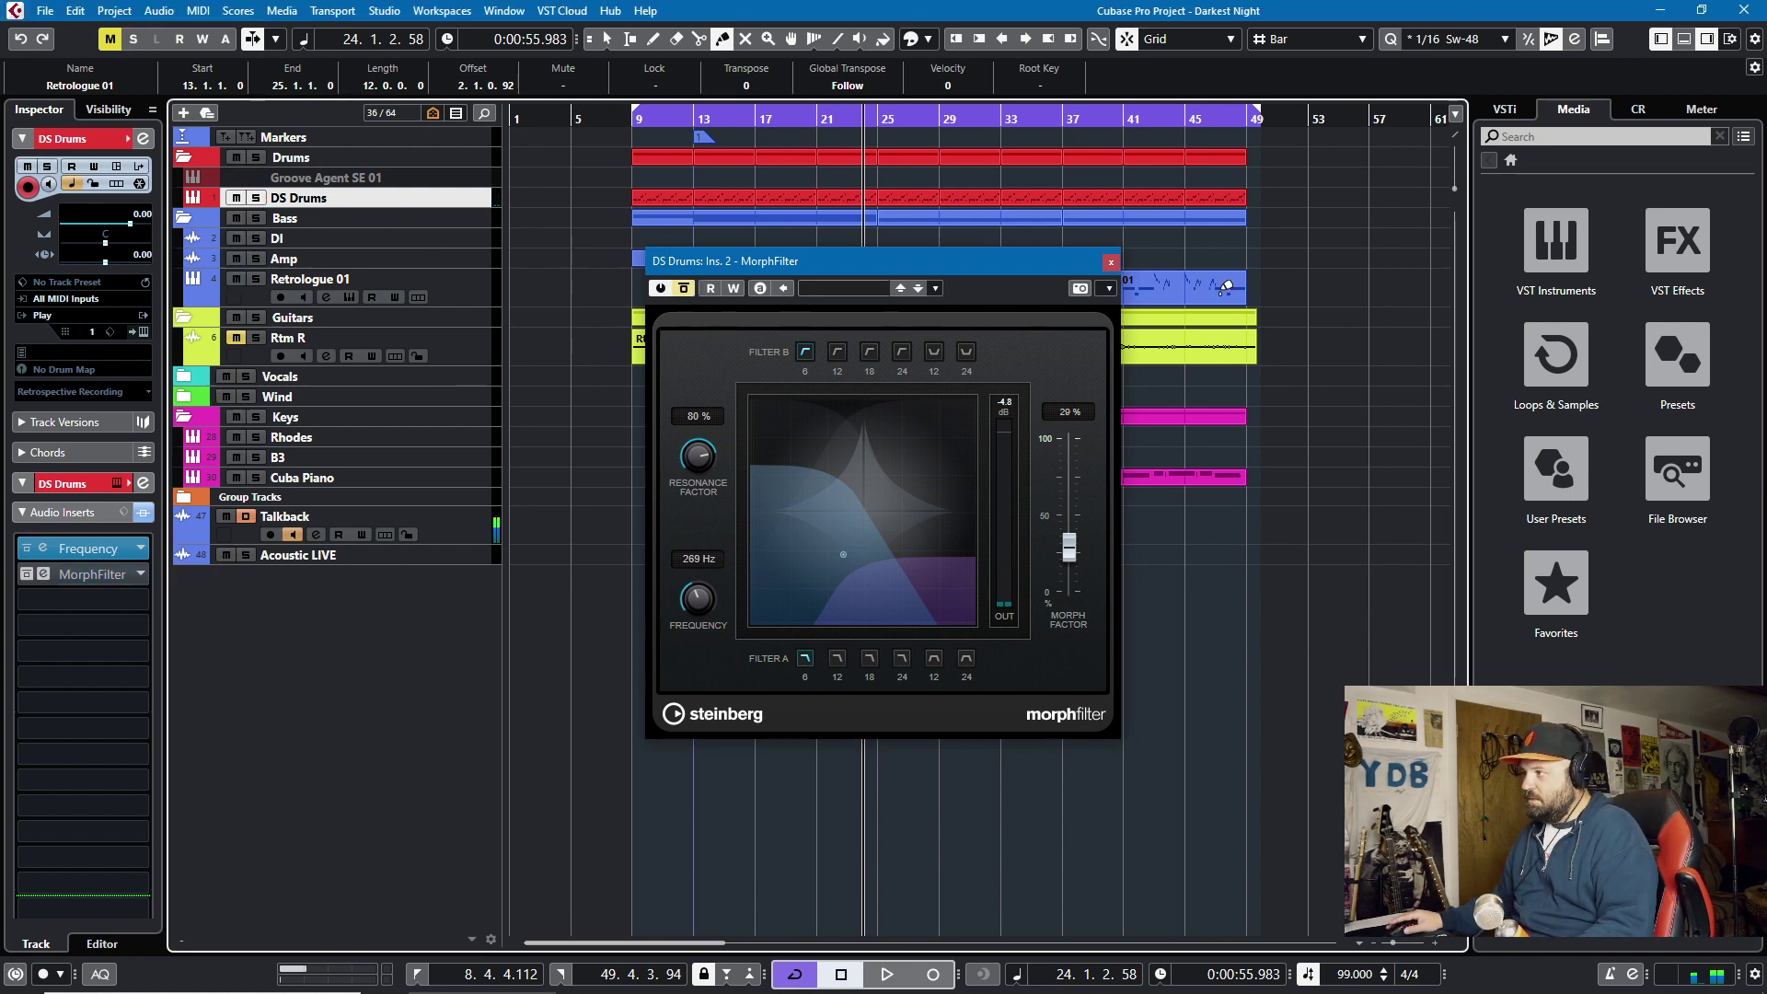
pyautogui.click(1112, 261)
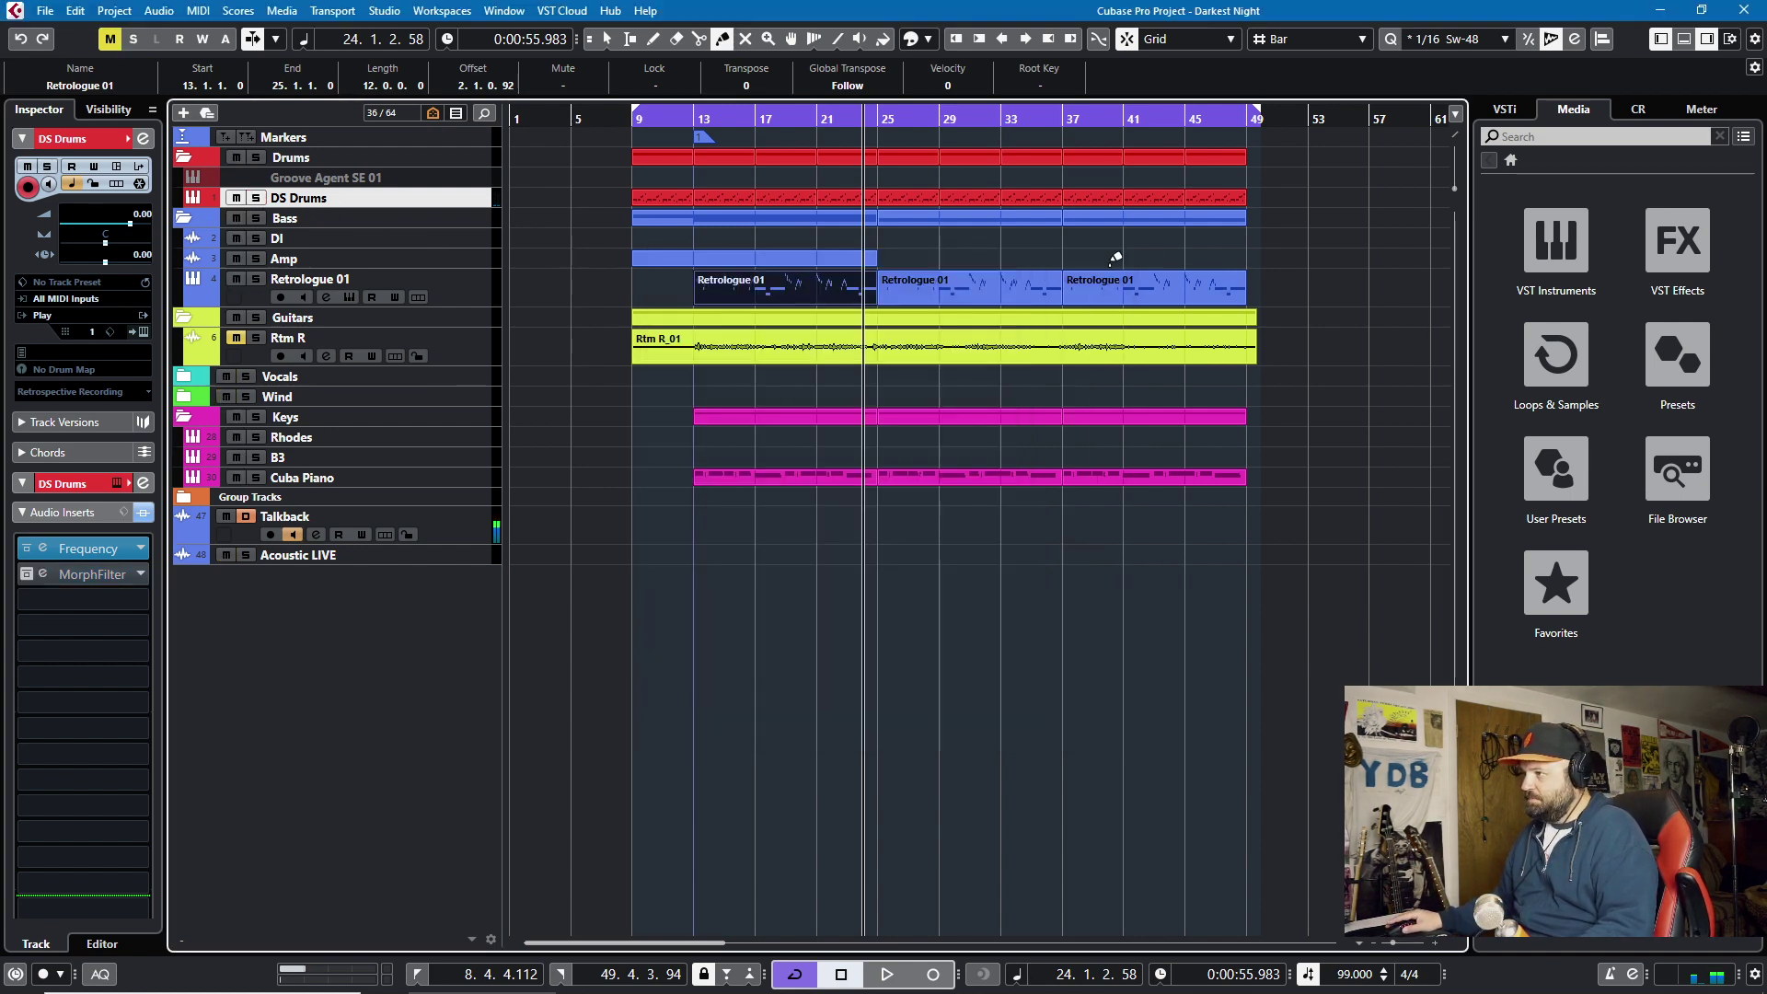
# Replace Cuba Piano's WahWah insert with StepFilter, solo and play the piano, and open StepFilter.
pyautogui.click(445, 480)
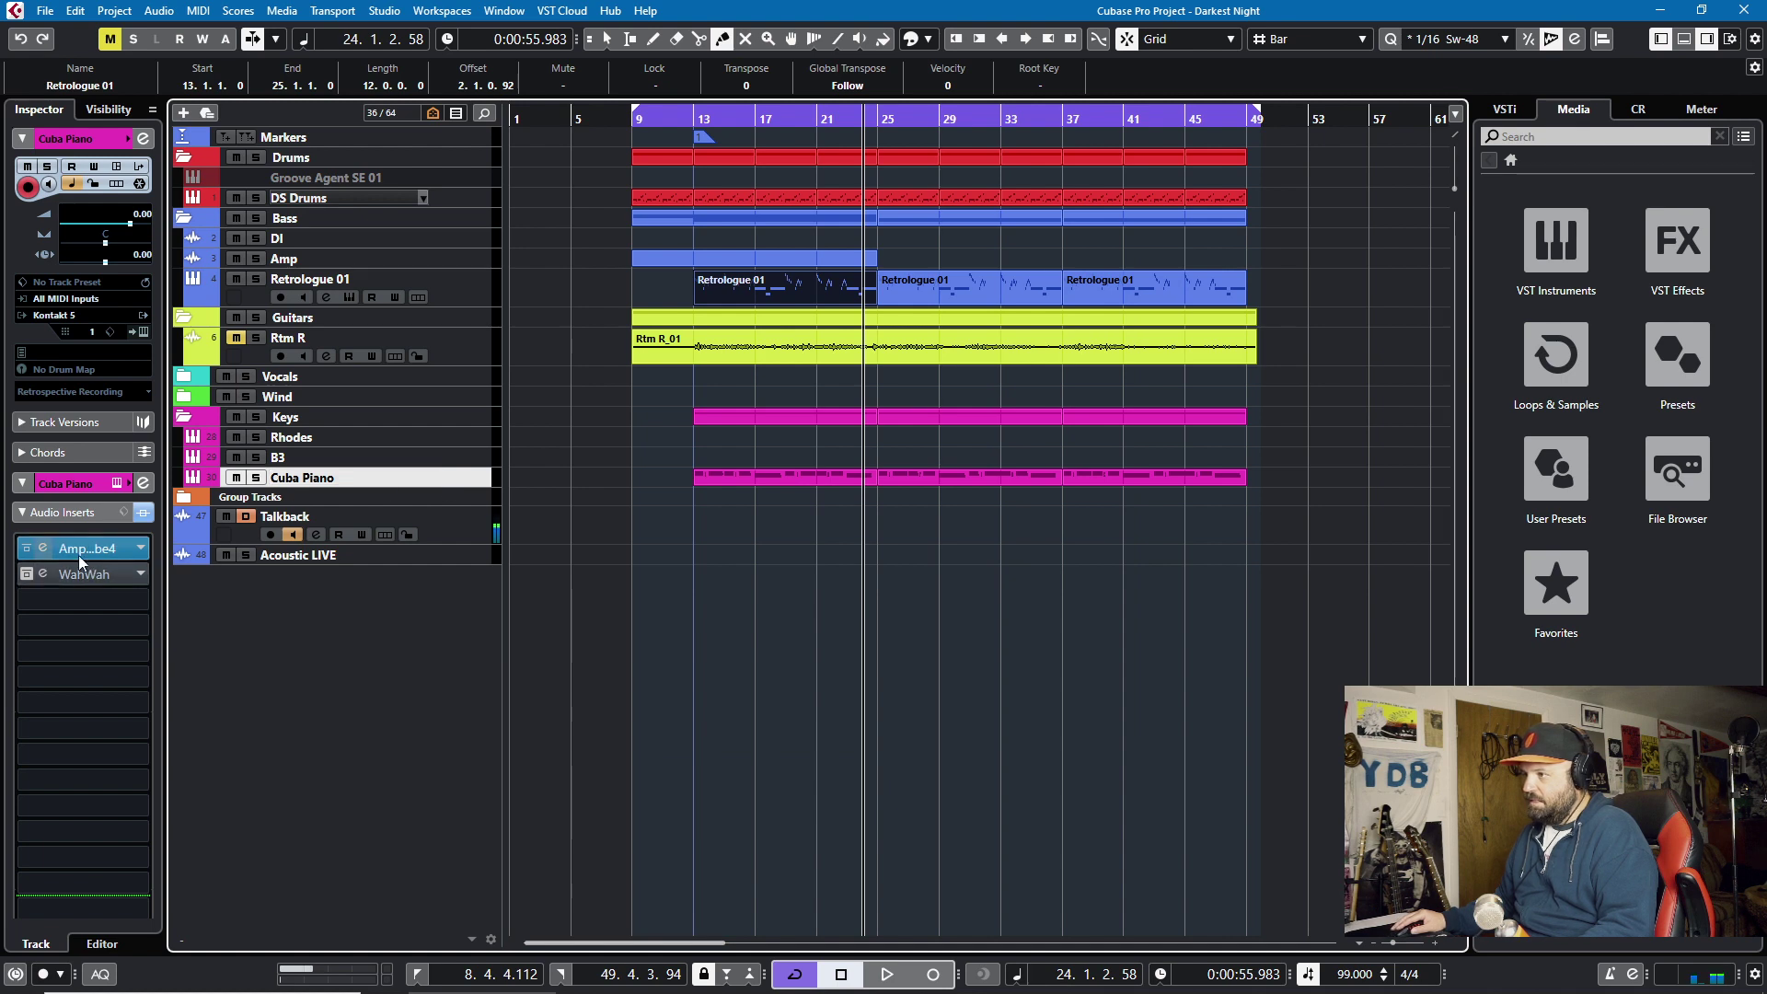
pyautogui.click(138, 573)
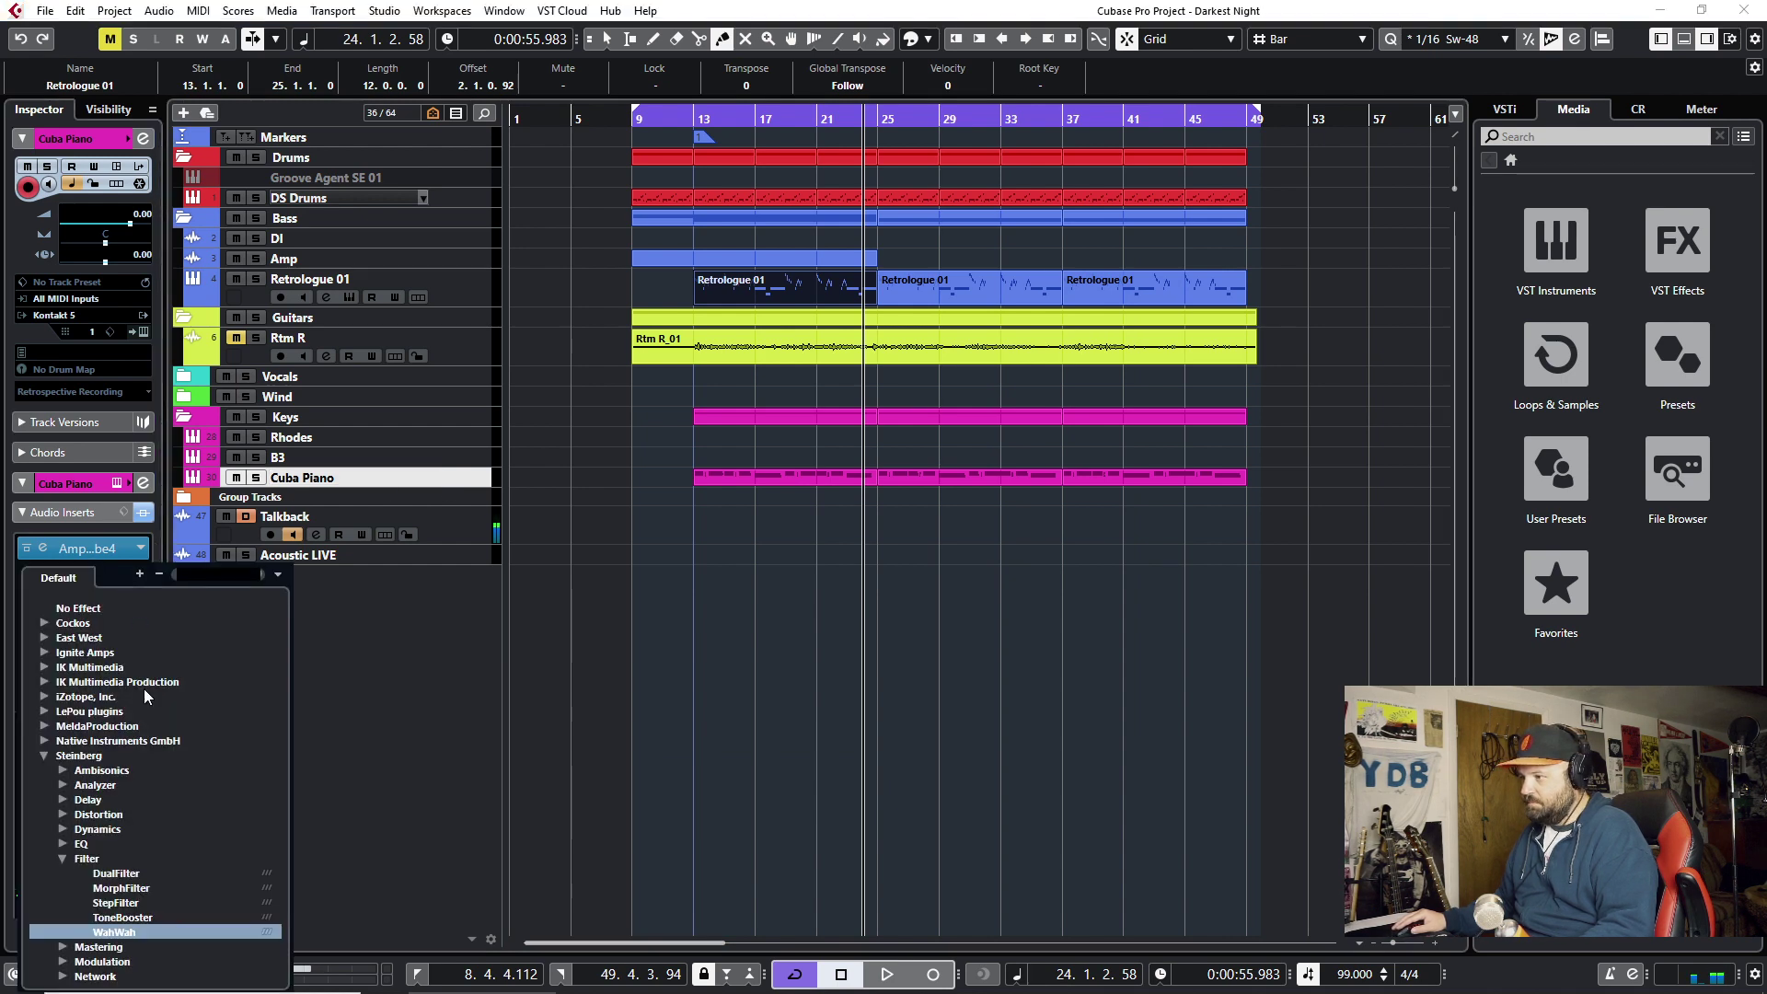
pyautogui.click(117, 903)
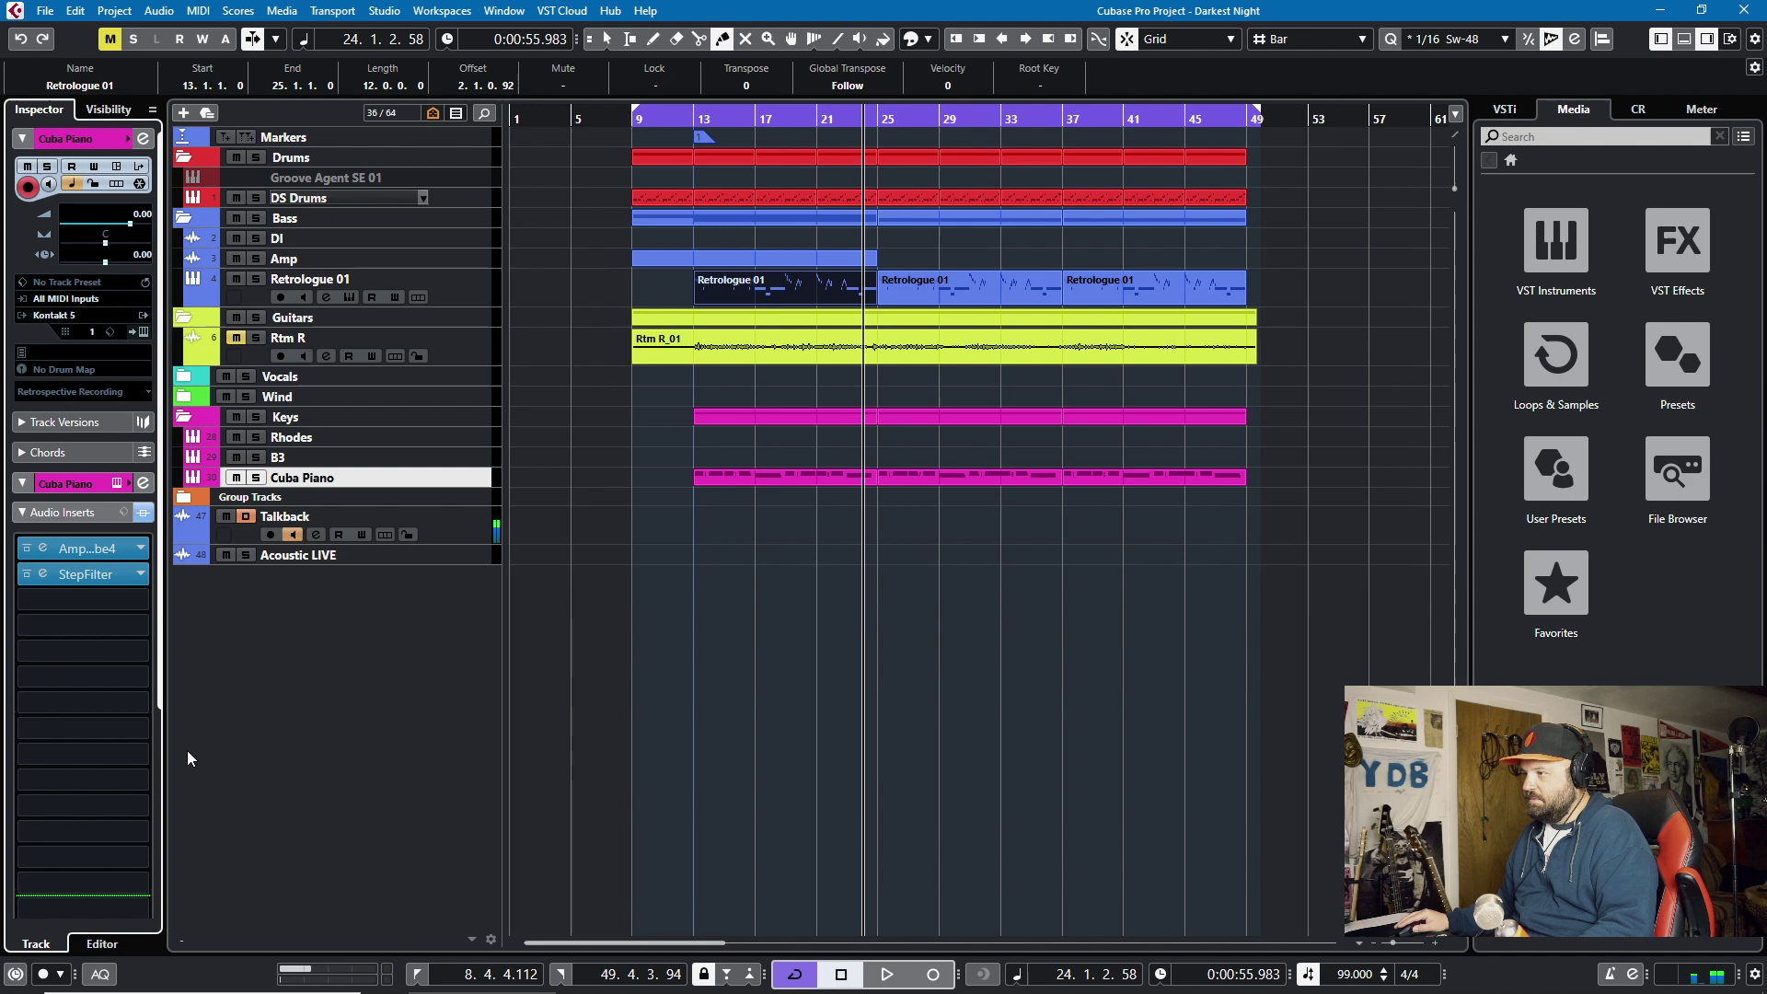
pyautogui.click(258, 478)
pyautogui.press('space')
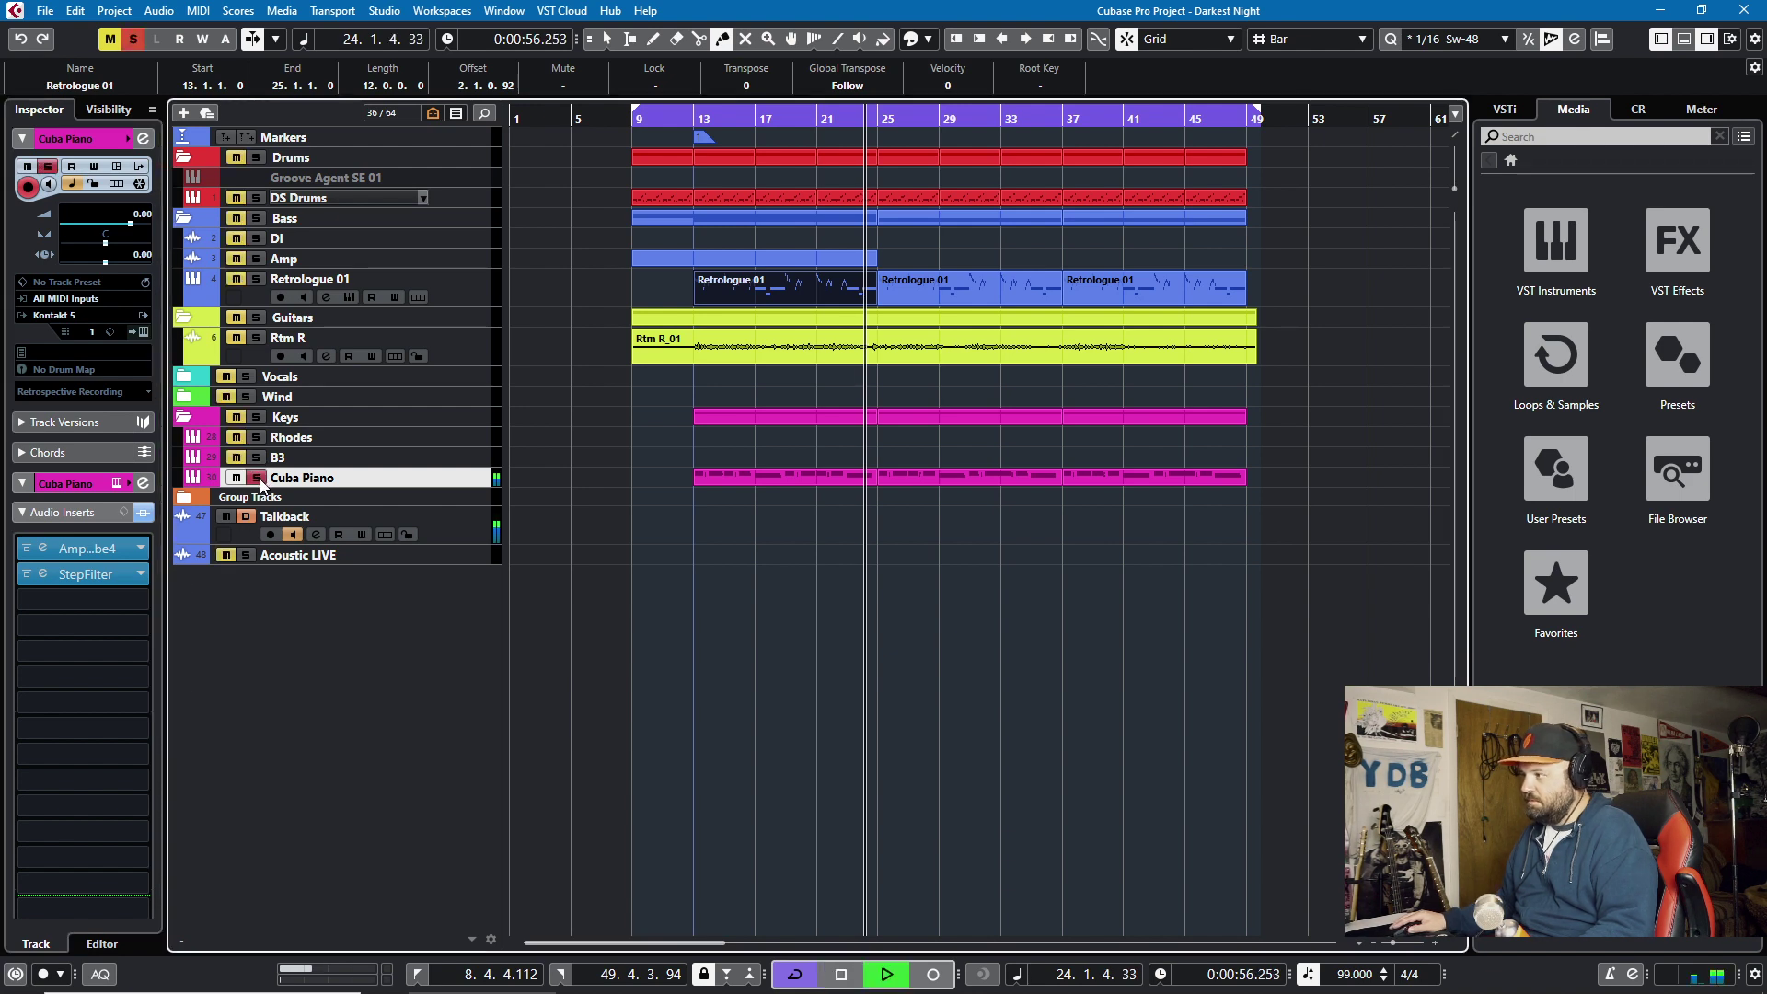
pyautogui.click(92, 573)
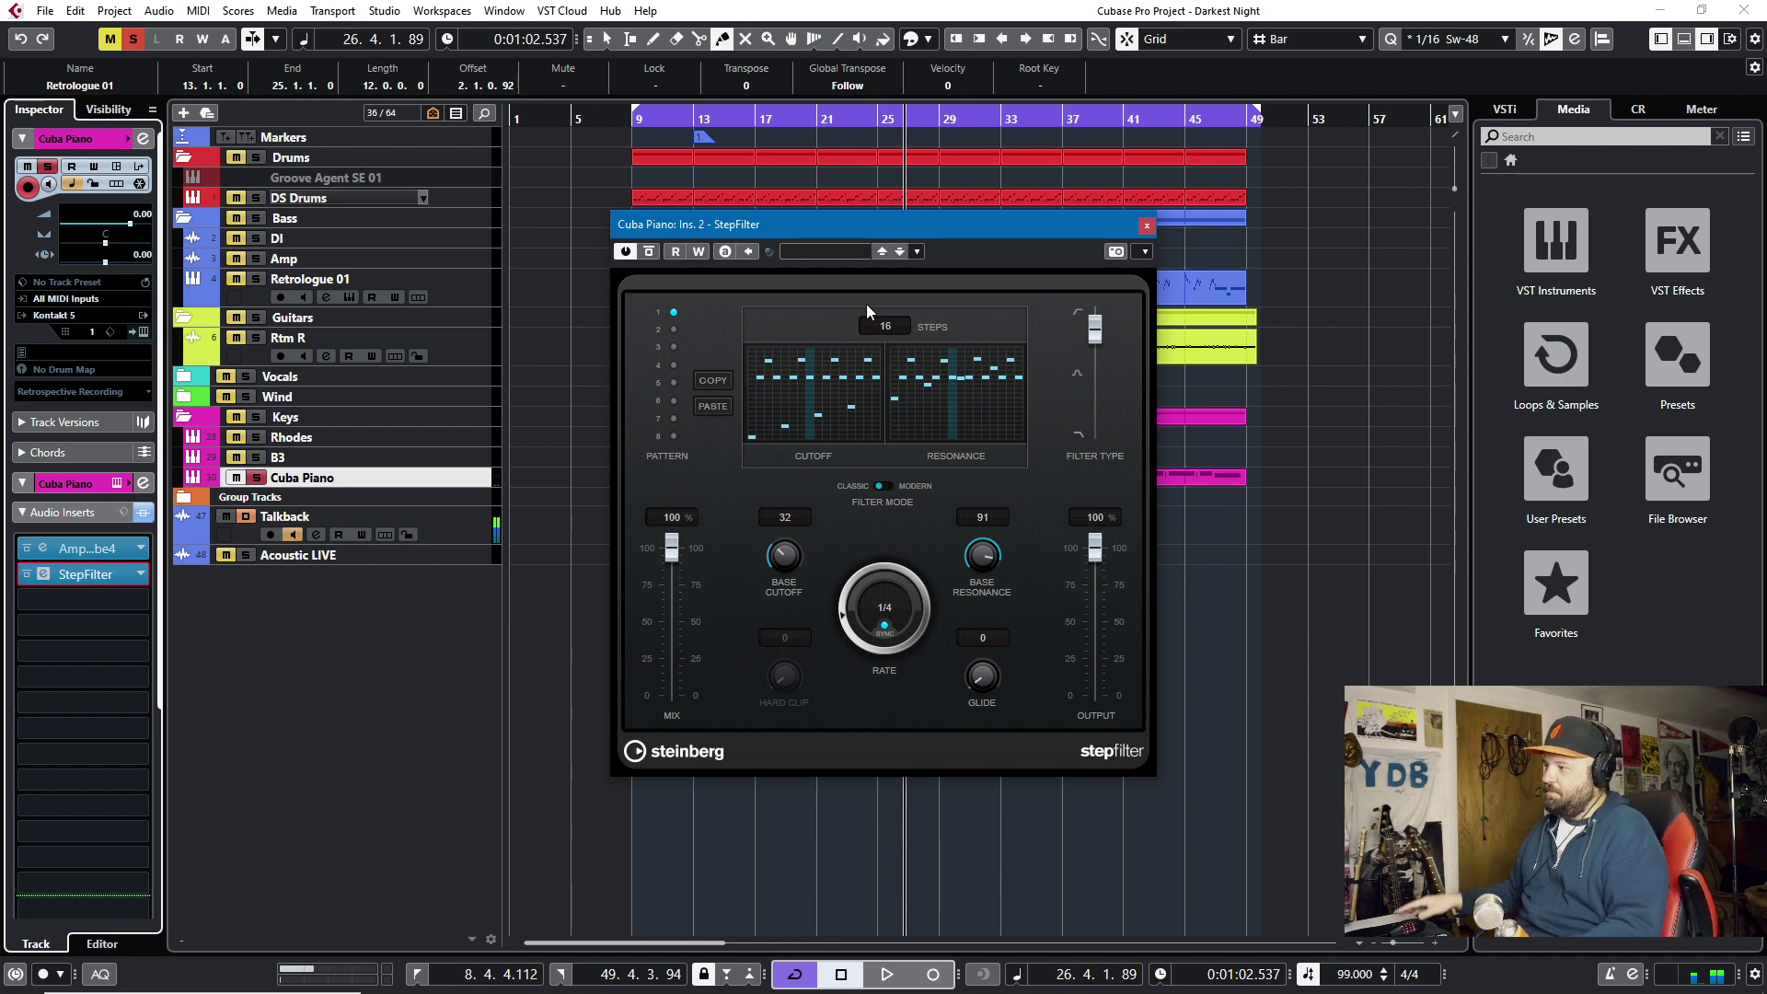
# Step StepFilter's rate through 1/8 to 1/16, audition it, and shorten the pattern from 16 to 4 steps.
pyautogui.click(844, 623)
pyautogui.click(844, 617)
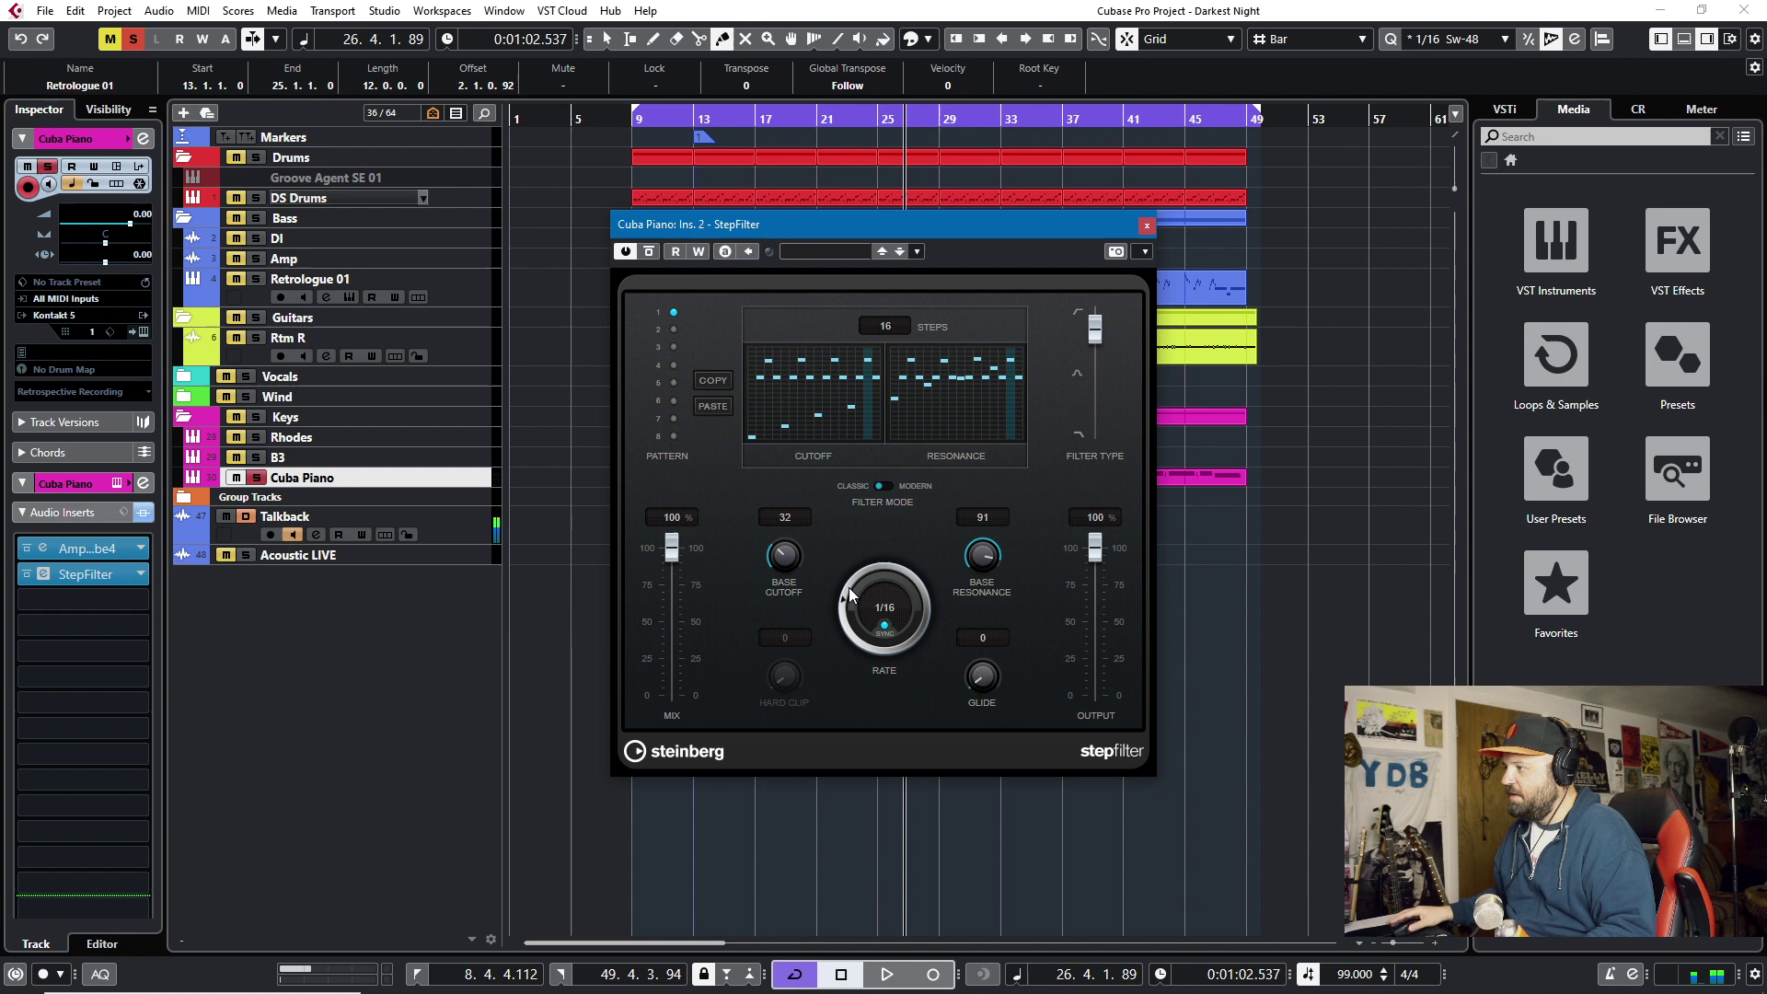
pyautogui.press('space')
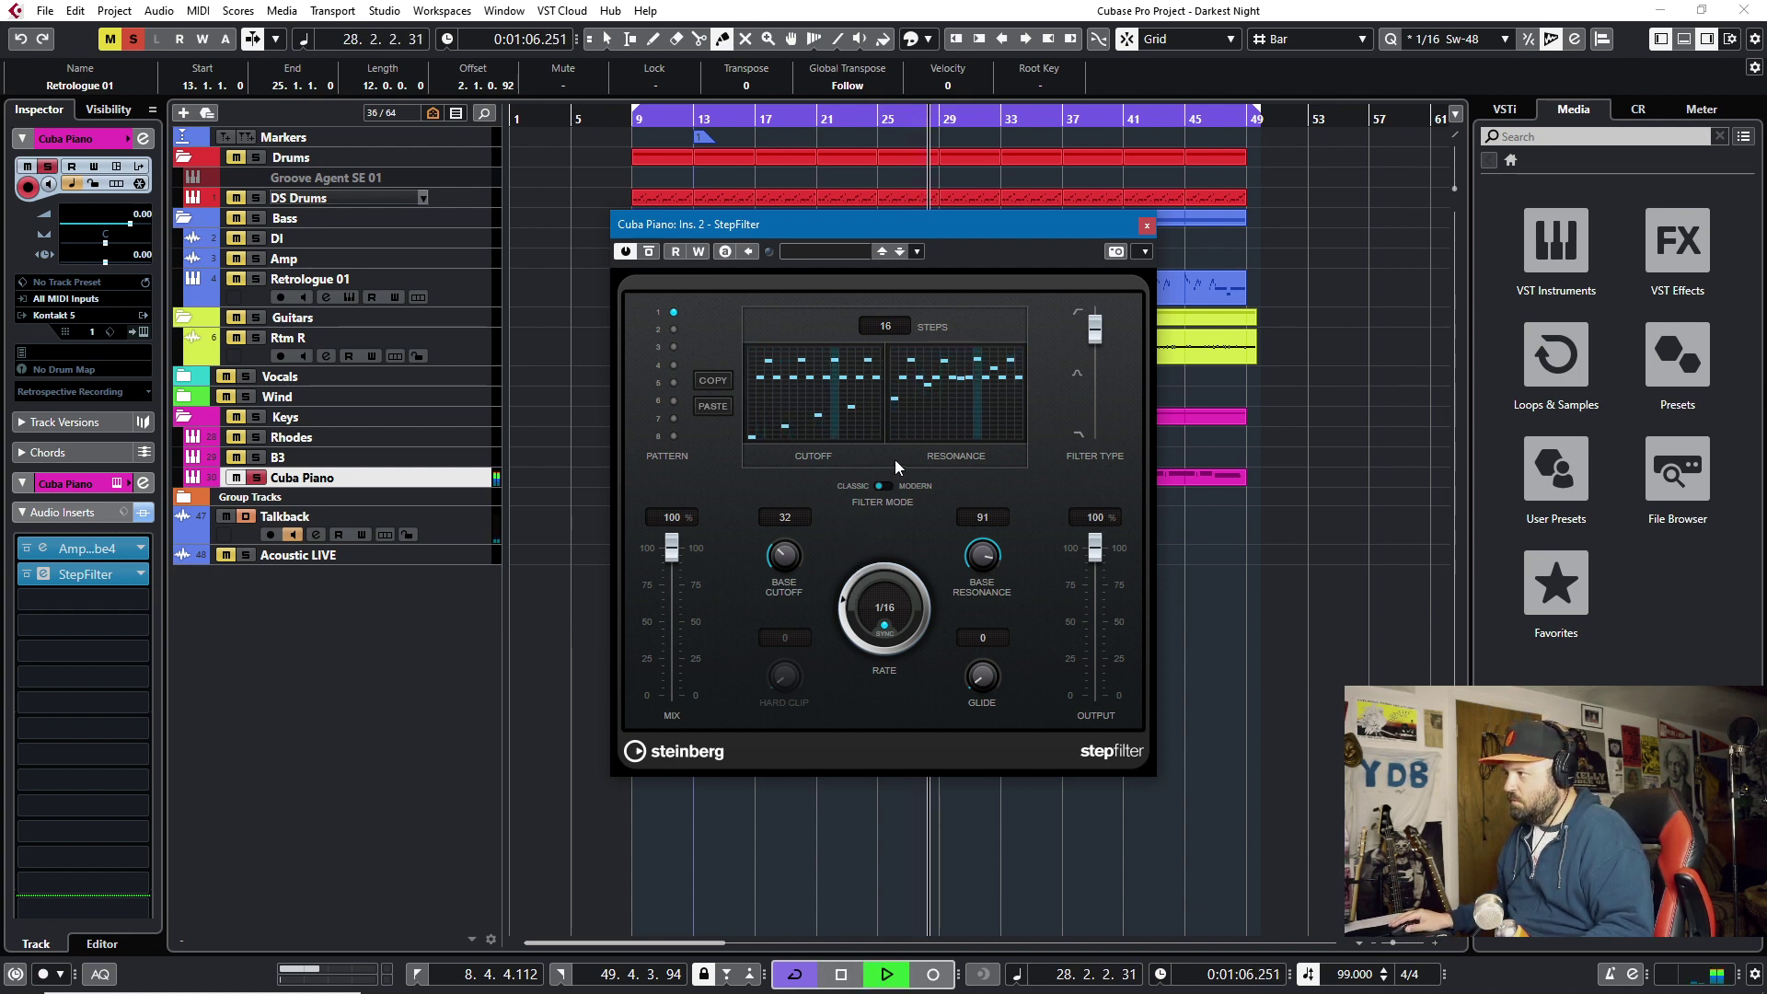
pyautogui.press('space')
pyautogui.click(885, 326)
pyautogui.click(892, 326)
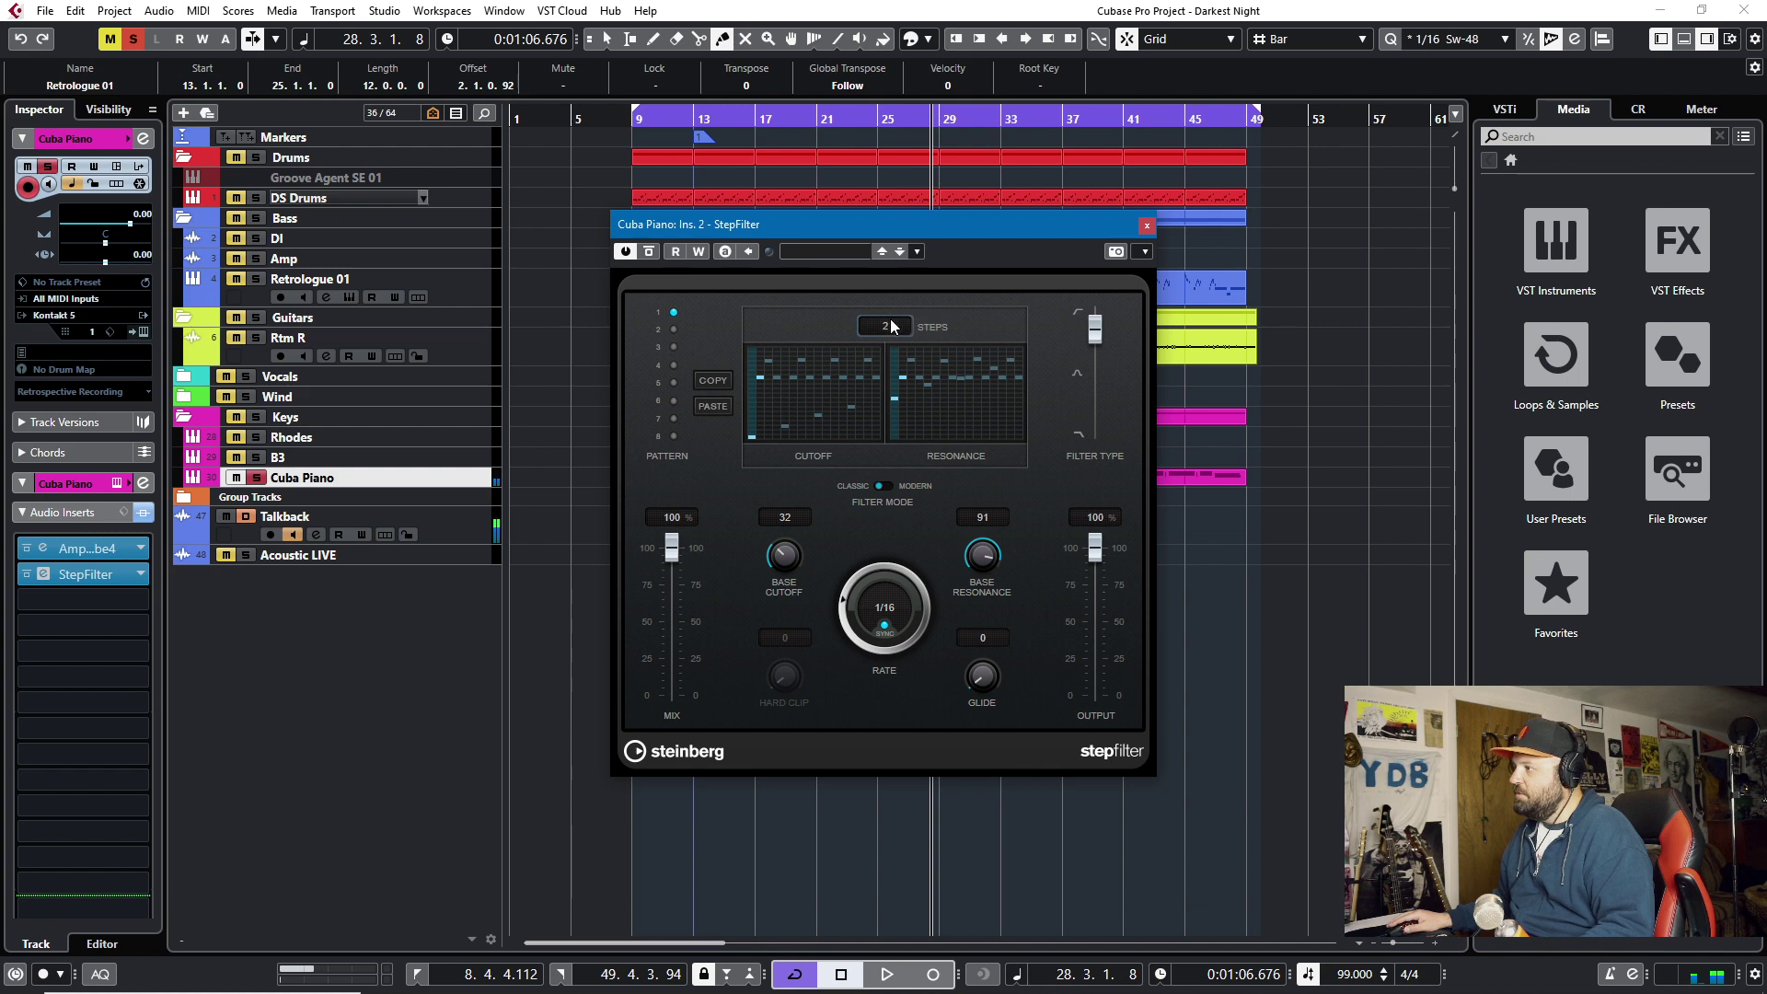
pyautogui.click(892, 326)
pyautogui.click(908, 372)
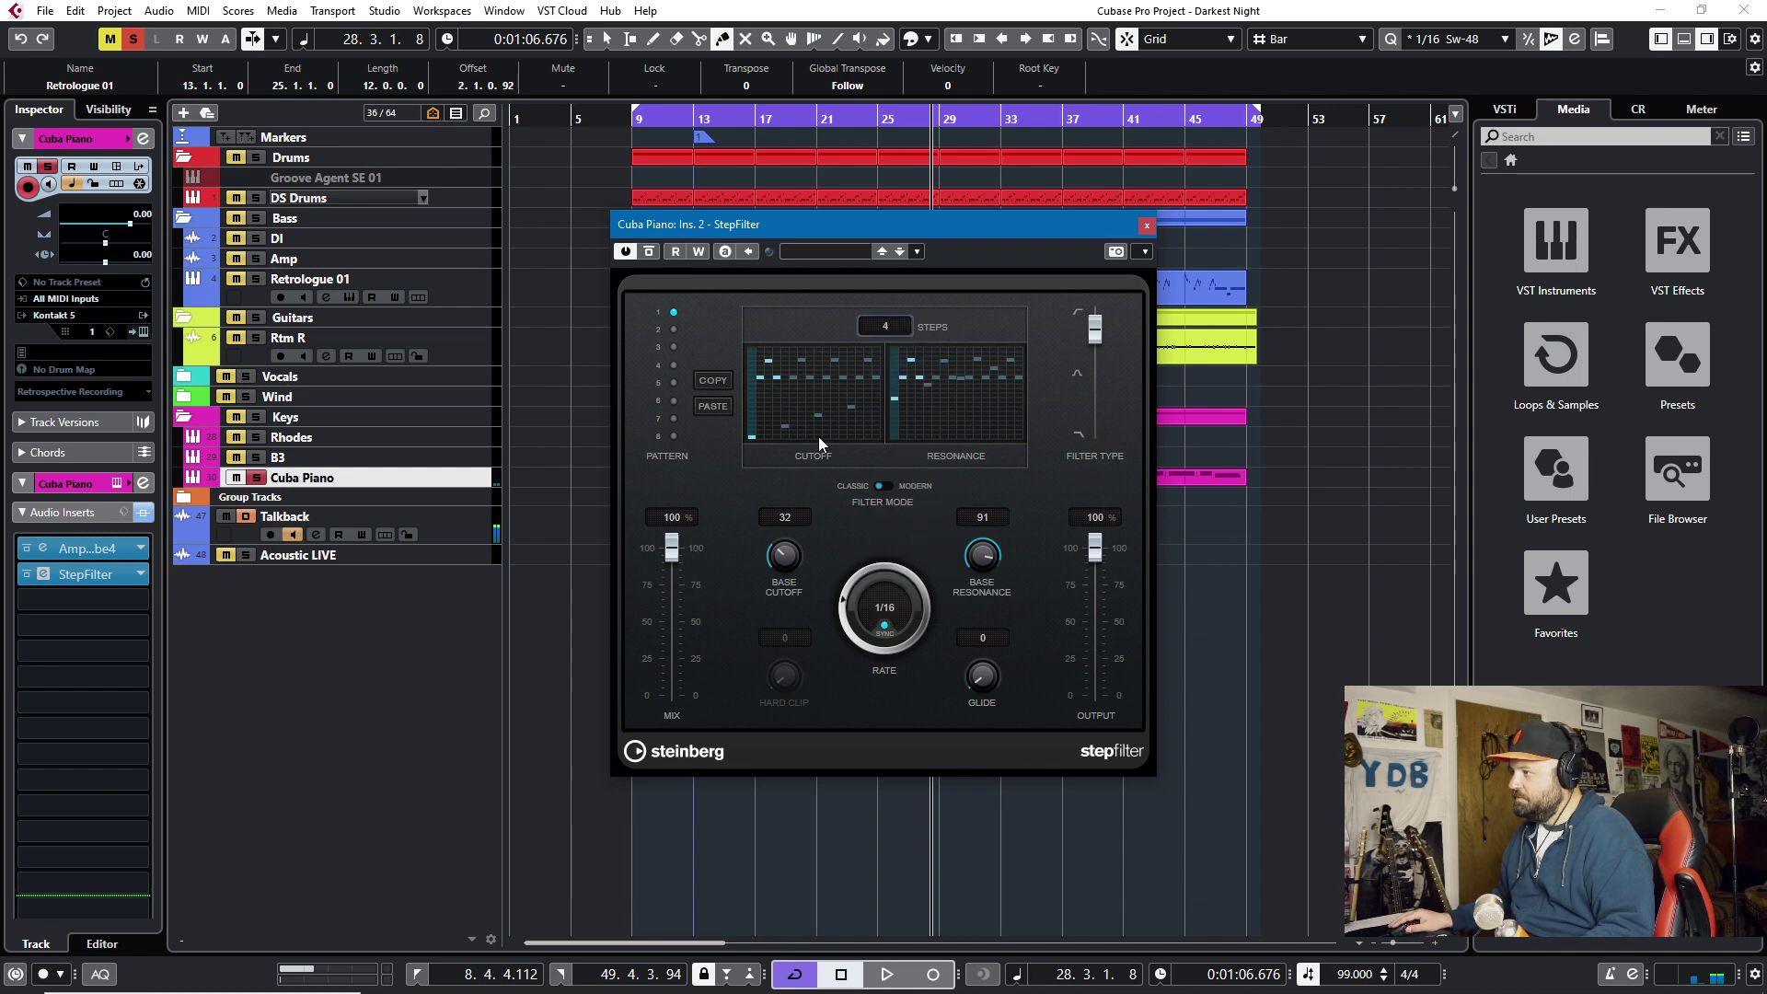
# Redraw the first cutoff and resonance steps, then set Base Resonance 59 and Base Cutoff 34 during playback.
pyautogui.moveTo(755, 435); pyautogui.dragTo(759, 405)
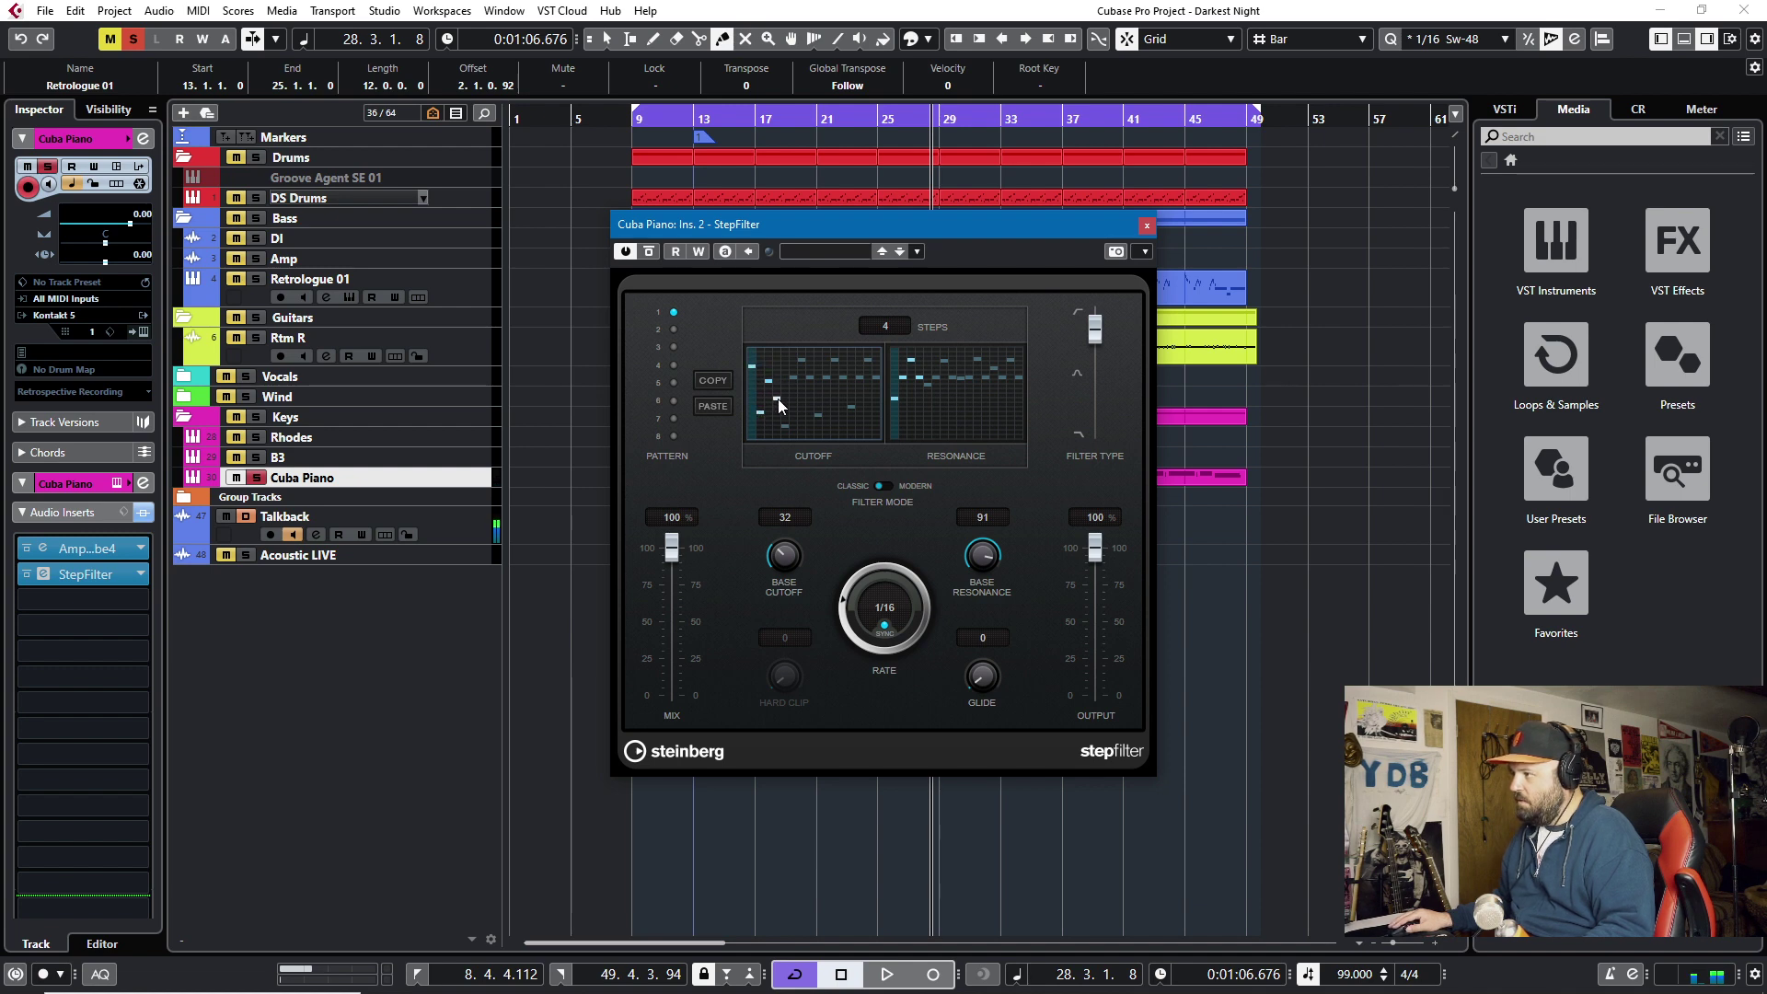
pyautogui.click(911, 367)
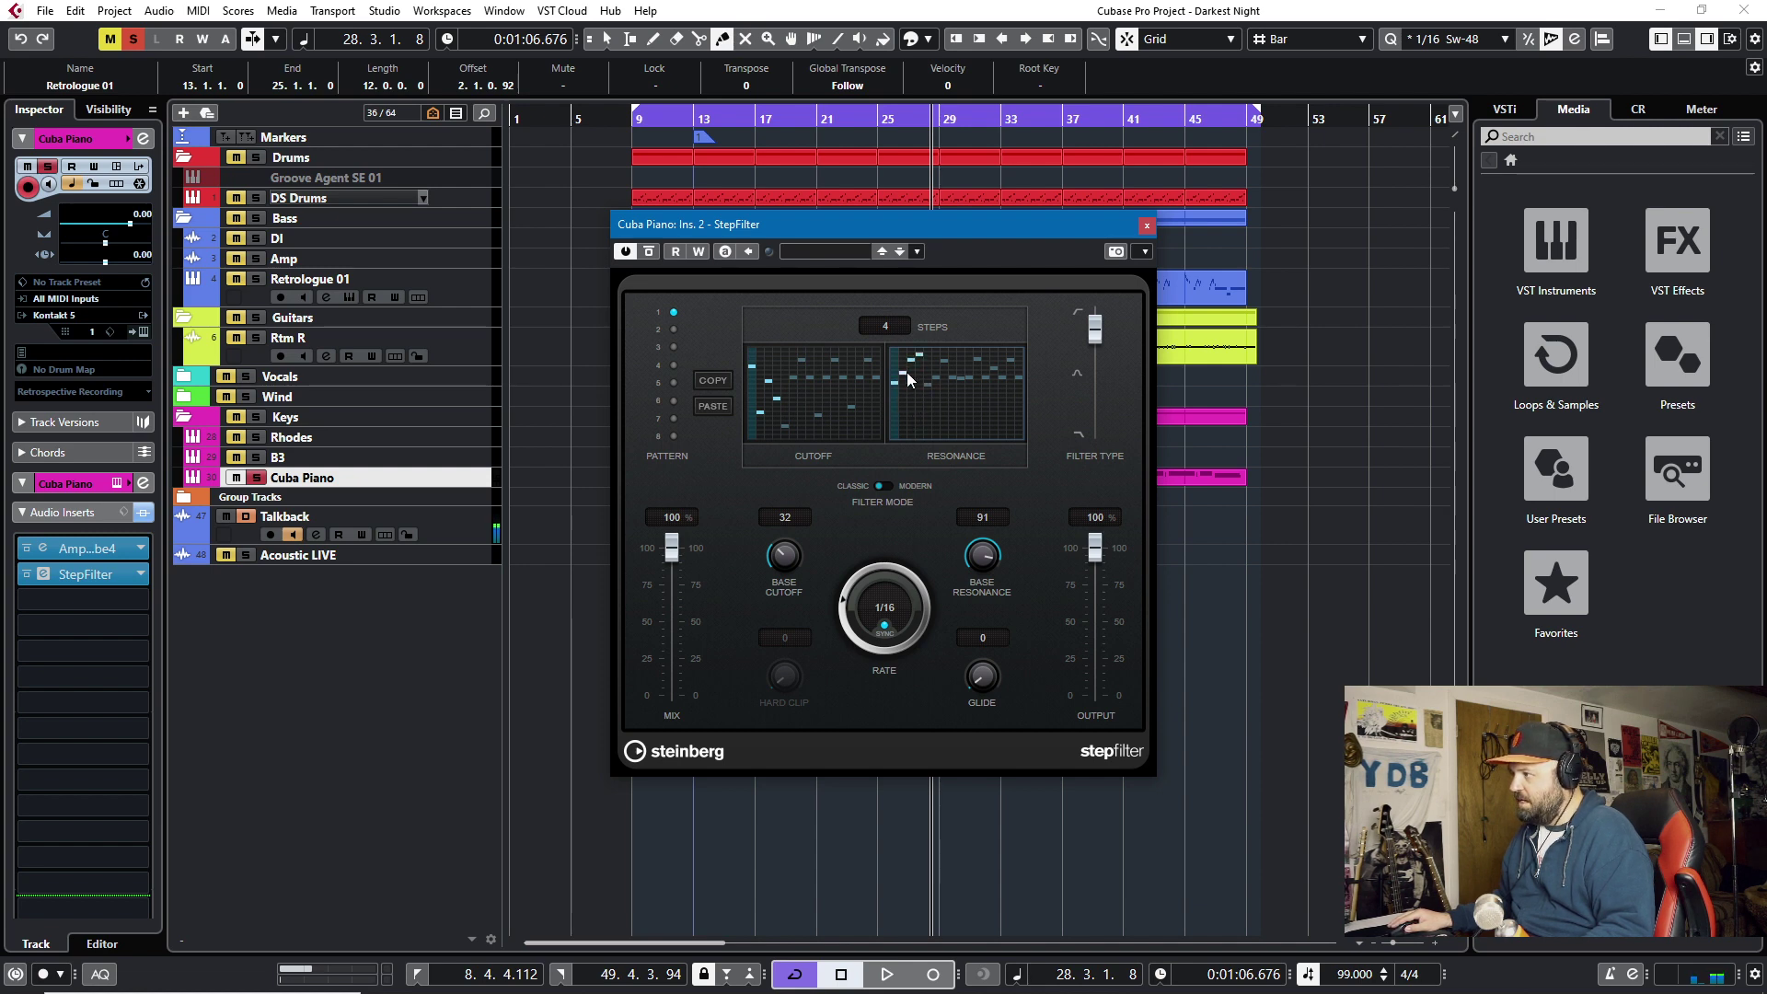
pyautogui.press('space')
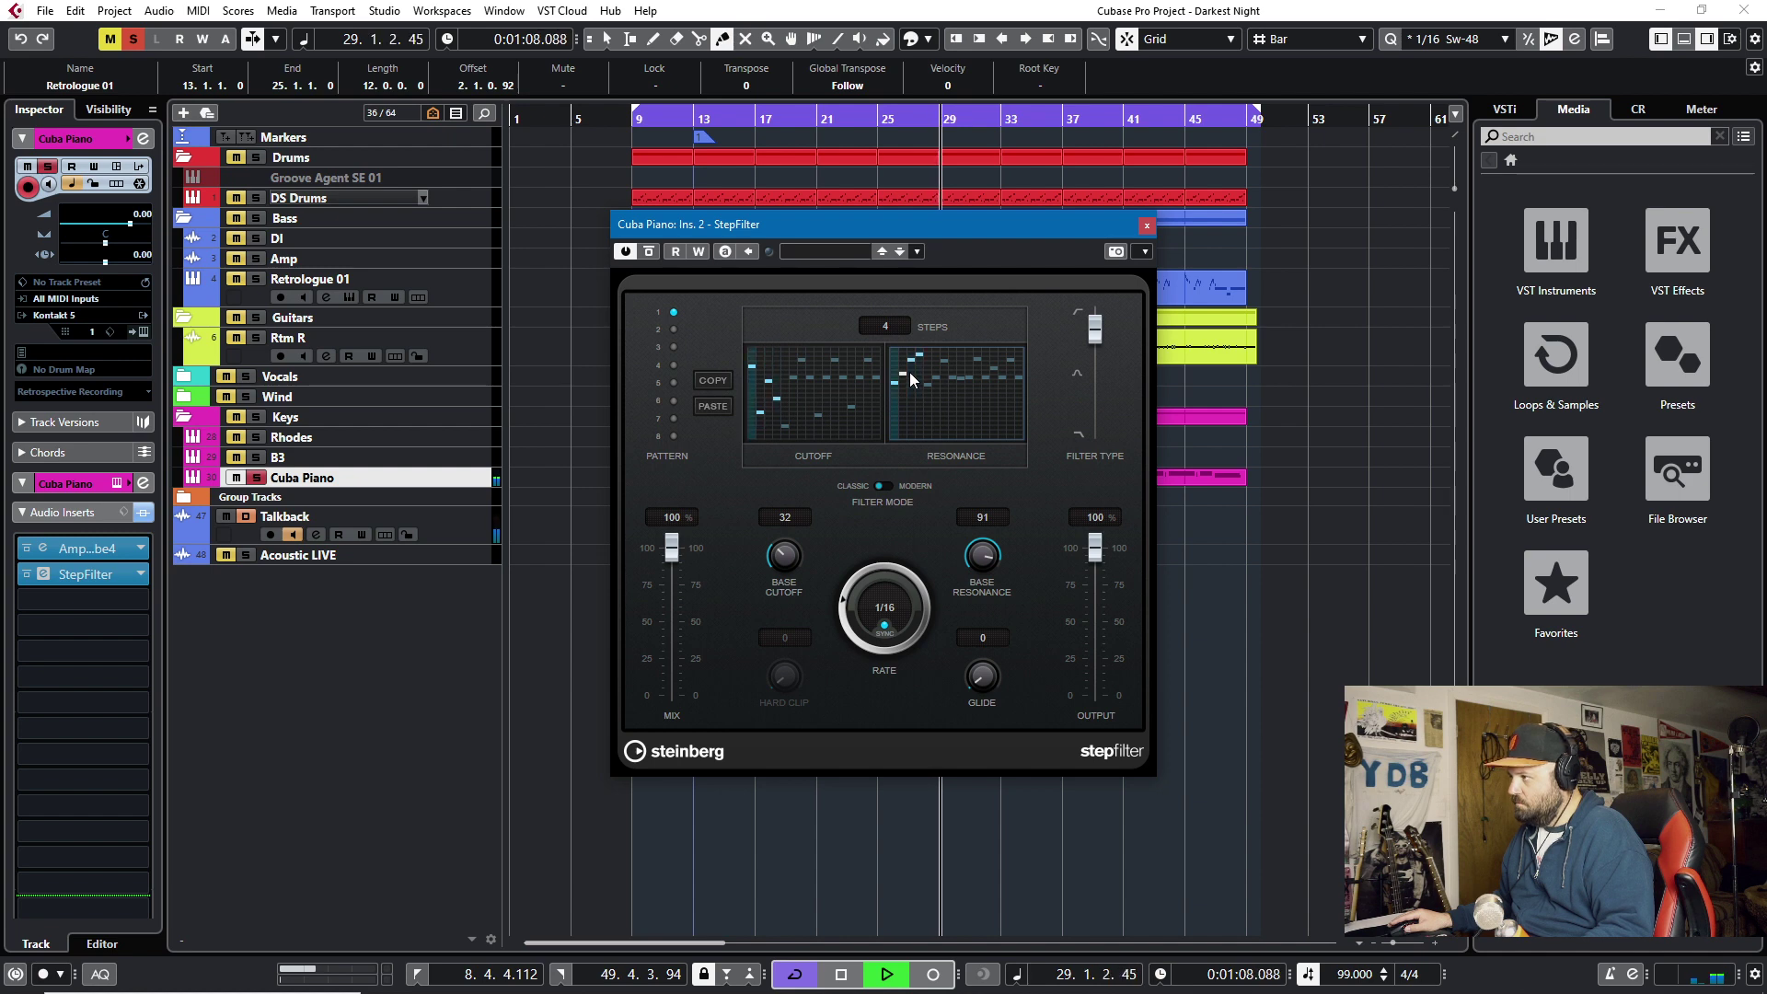
pyautogui.moveTo(982, 556); pyautogui.dragTo(980, 635)
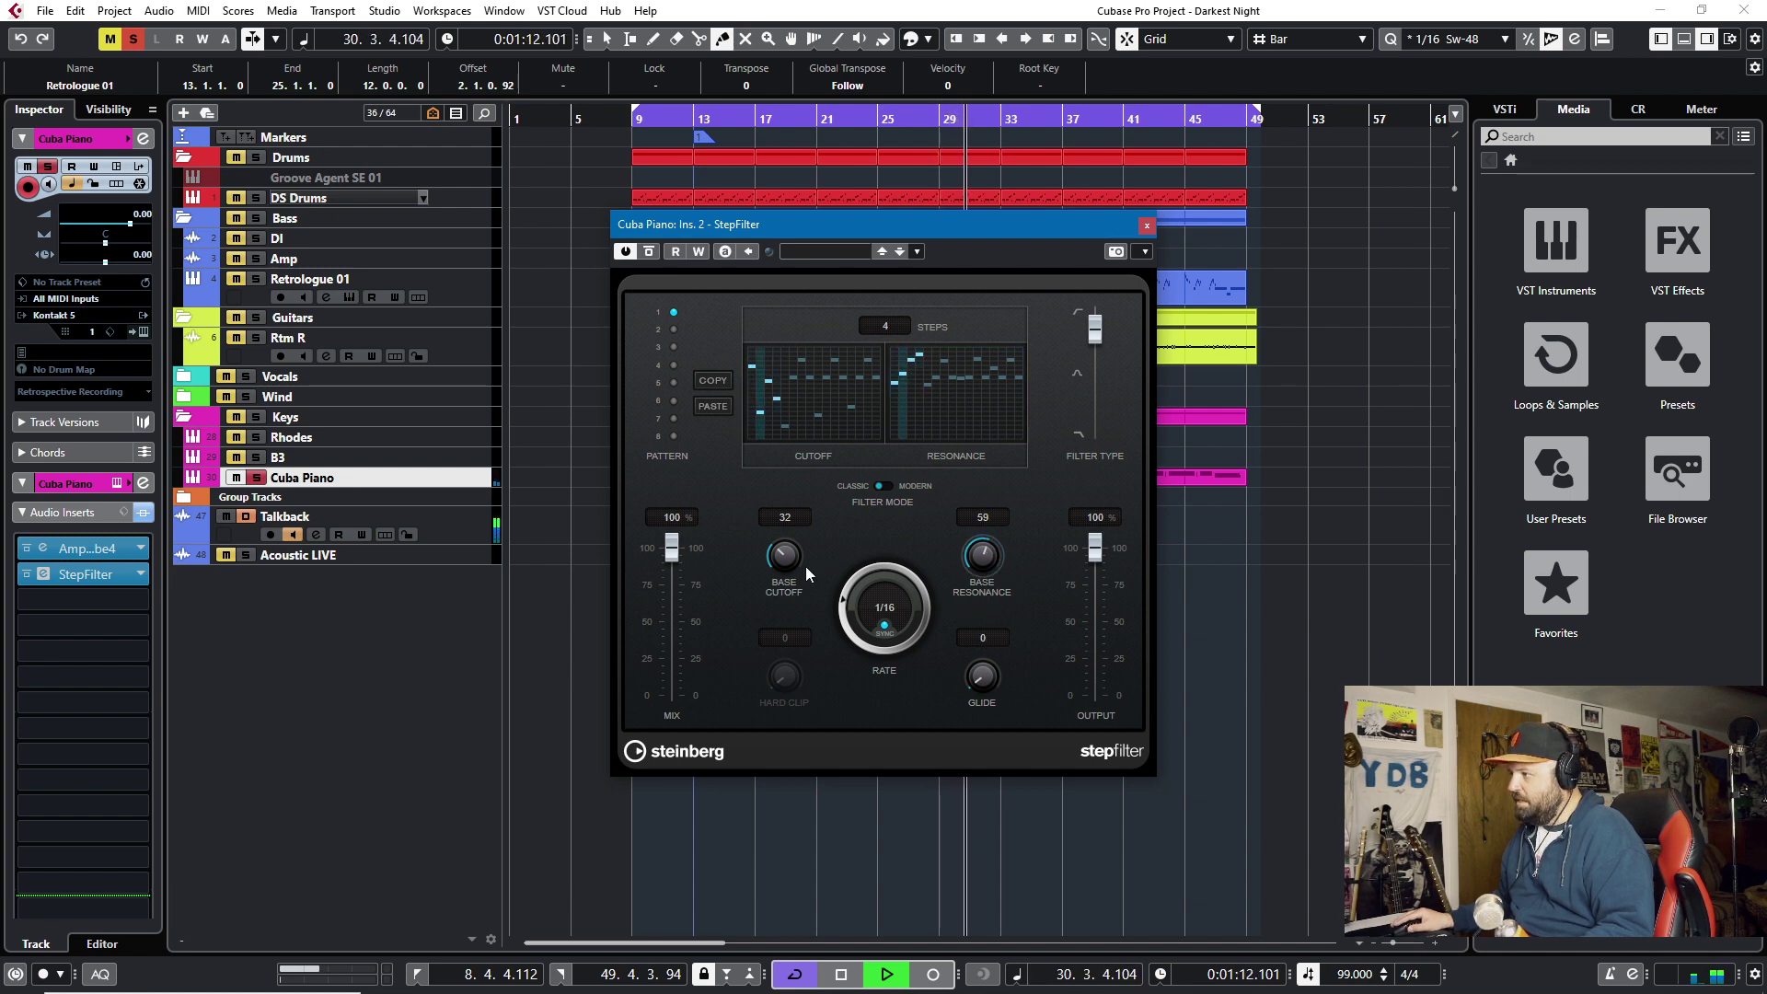
pyautogui.moveTo(804, 566)
pyautogui.mouseDown()
pyautogui.moveTo(816, 490)
pyautogui.moveTo(791, 599)
pyautogui.moveTo(795, 557)
pyautogui.mouseUp()
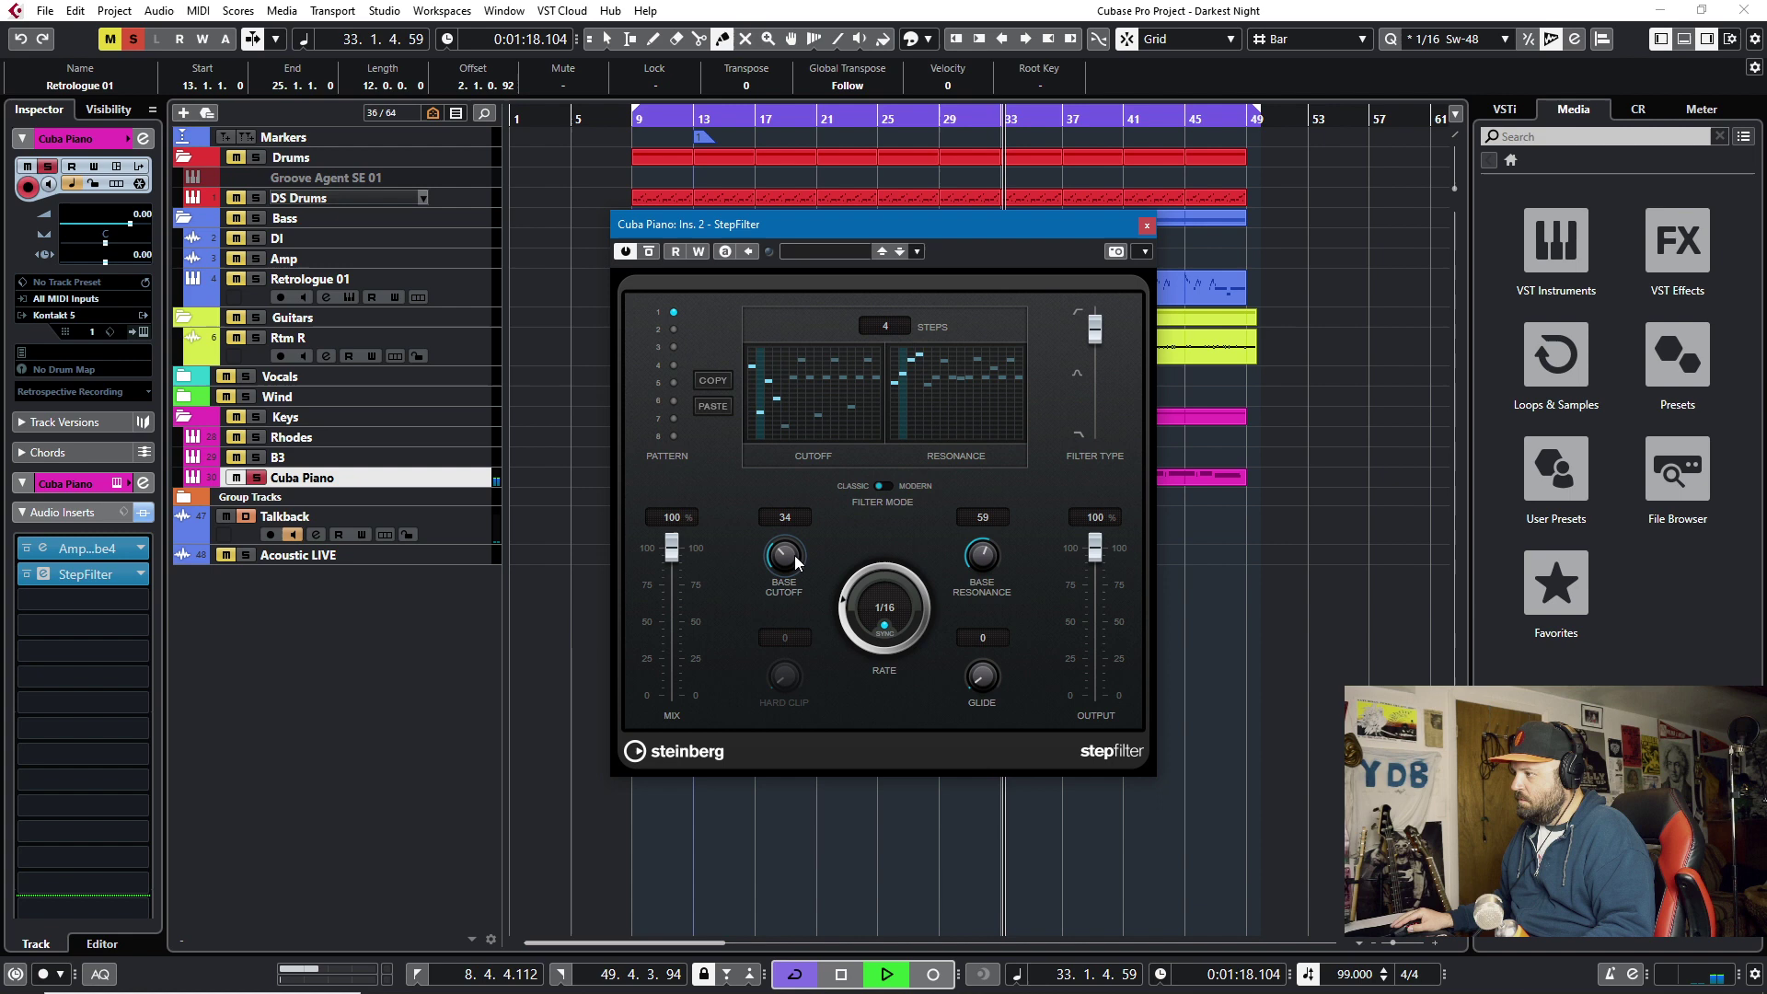
# Audition StepFilter's filter types during playback and raise Base Cutoff to 75.
pyautogui.press('space')
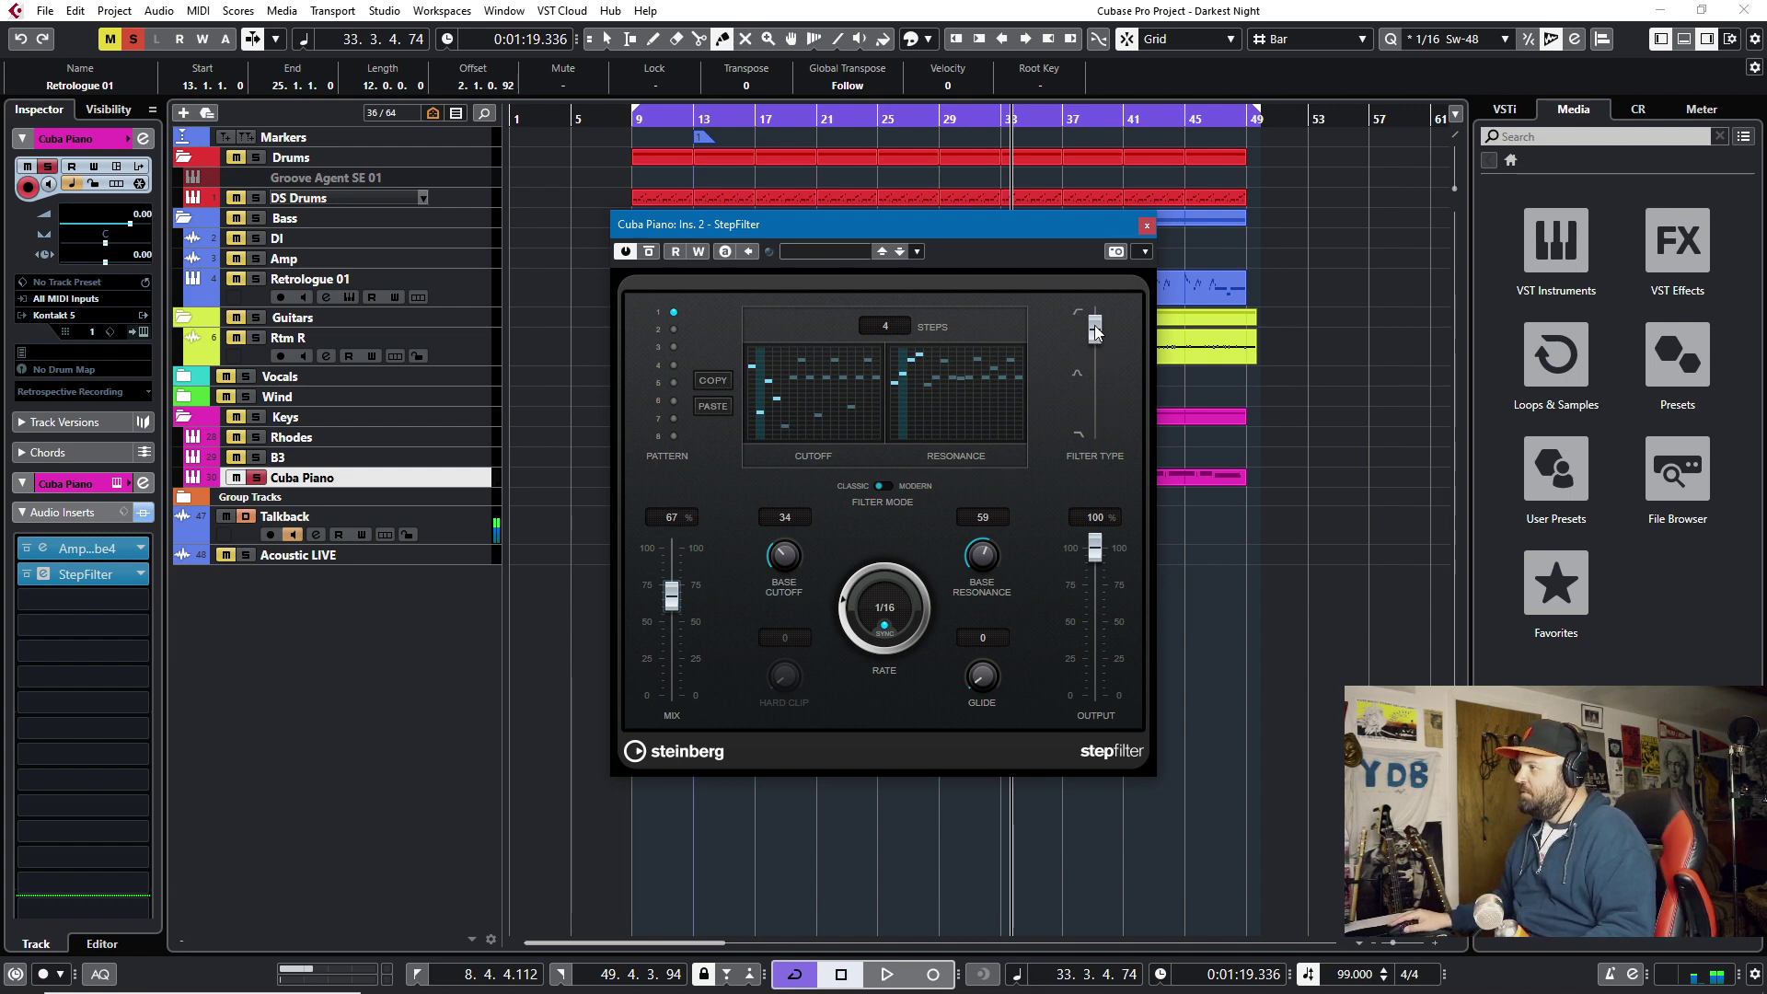
pyautogui.press('space')
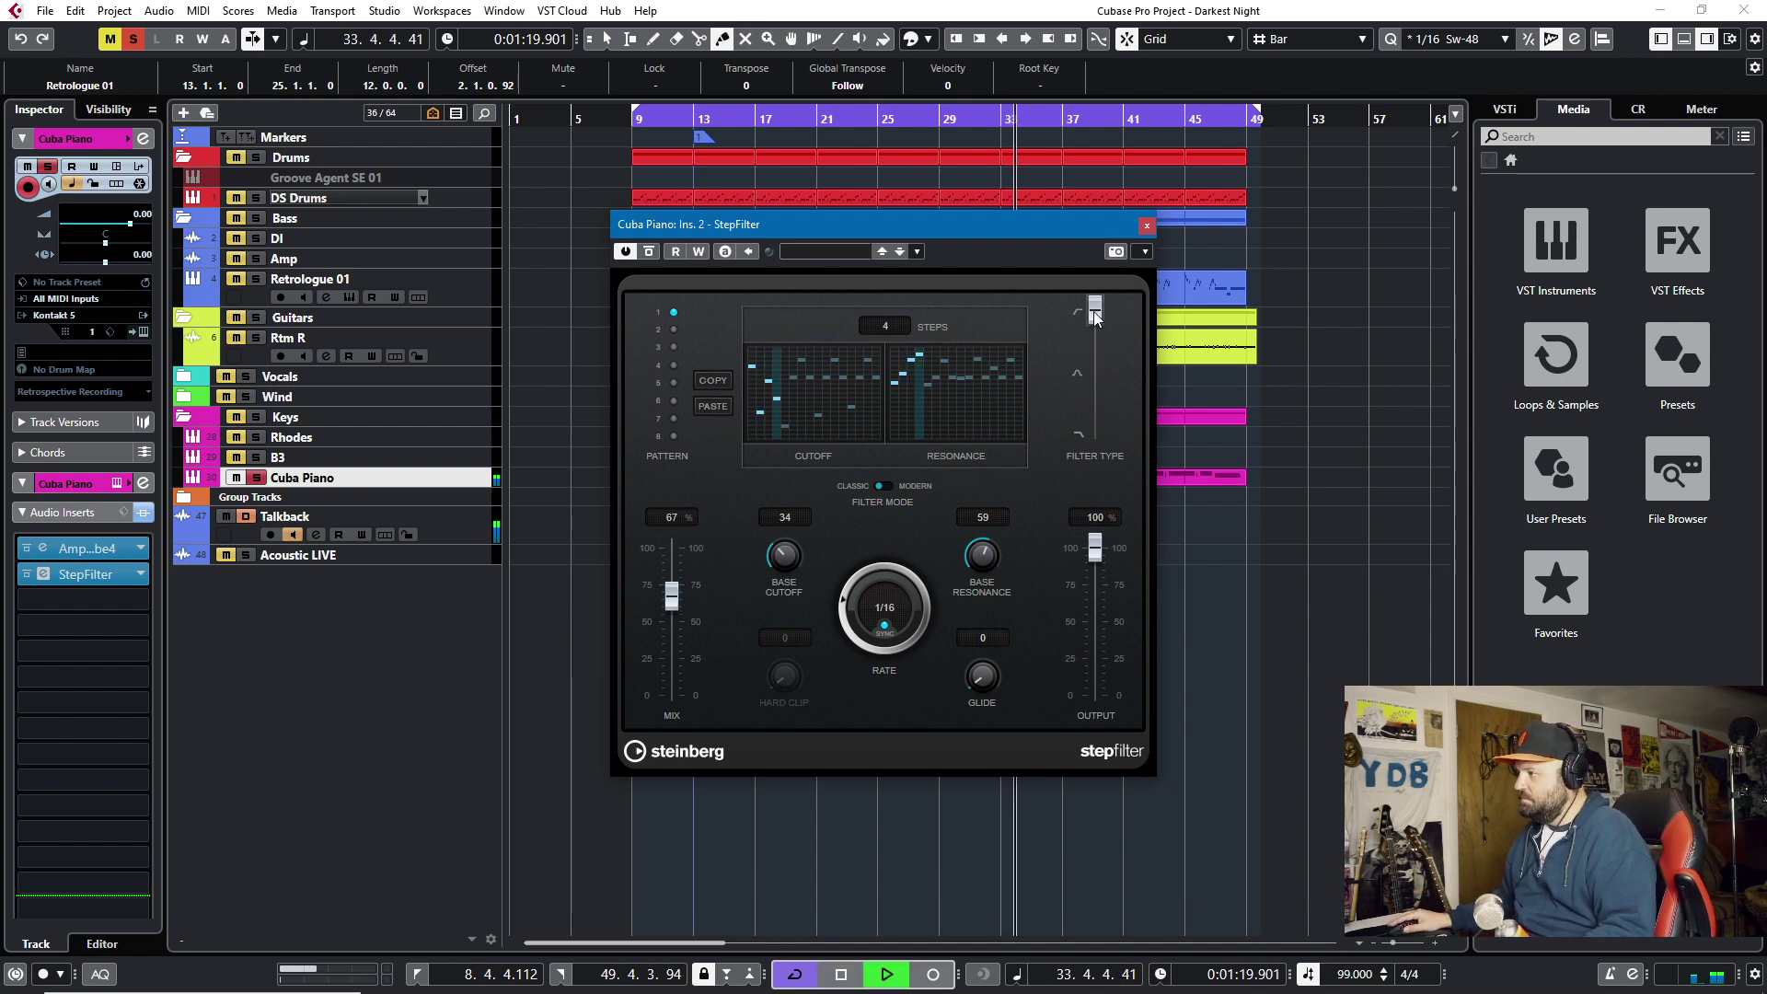
pyautogui.moveTo(1093, 311); pyautogui.dragTo(1094, 392)
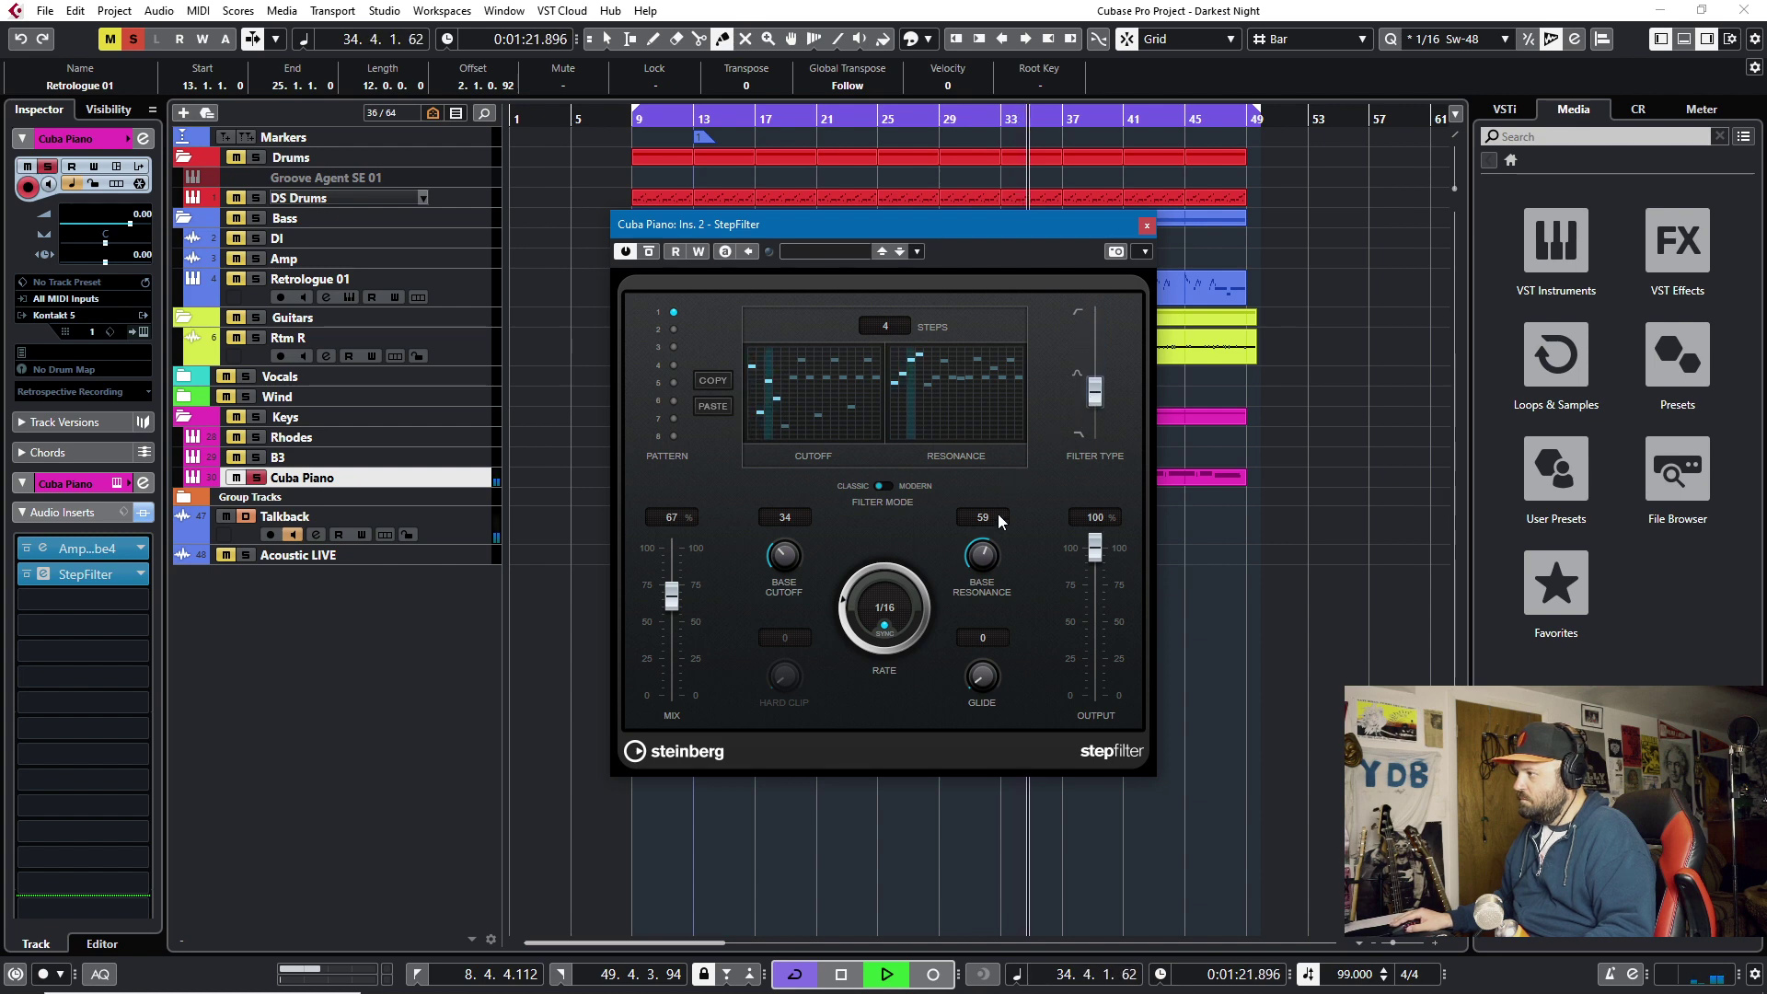
pyautogui.moveTo(779, 563); pyautogui.dragTo(797, 504)
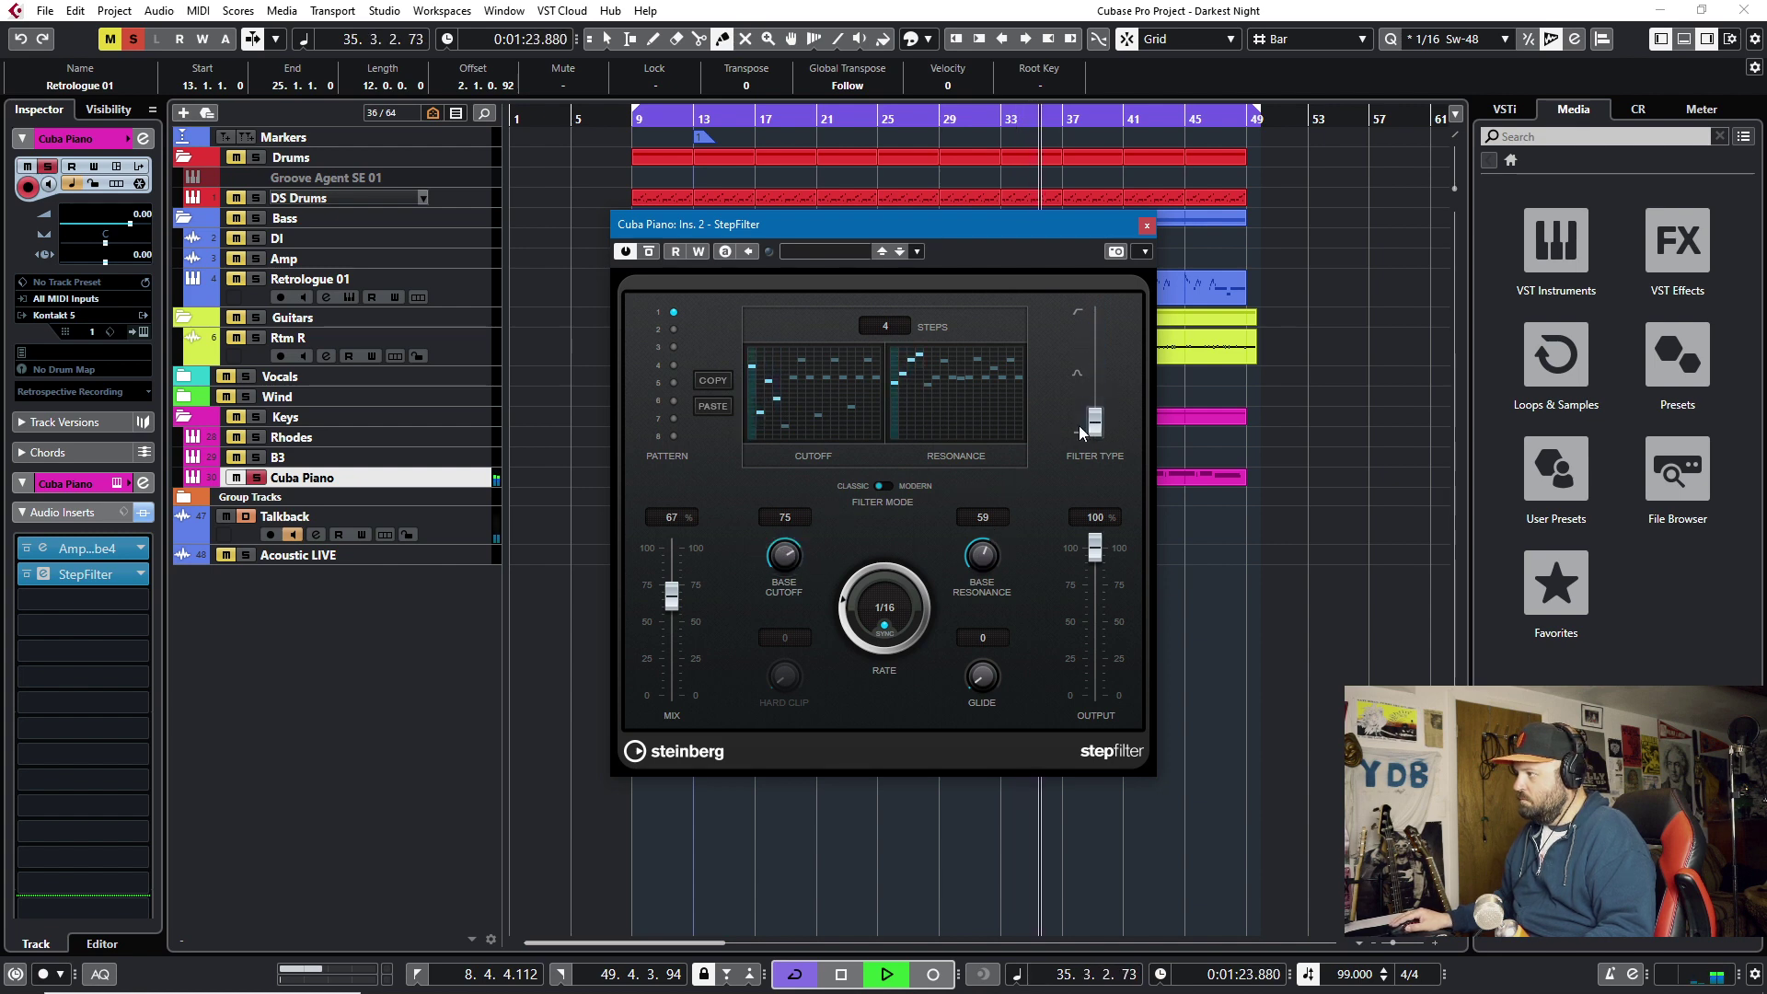
pyautogui.moveTo(1095, 391); pyautogui.dragTo(1097, 302)
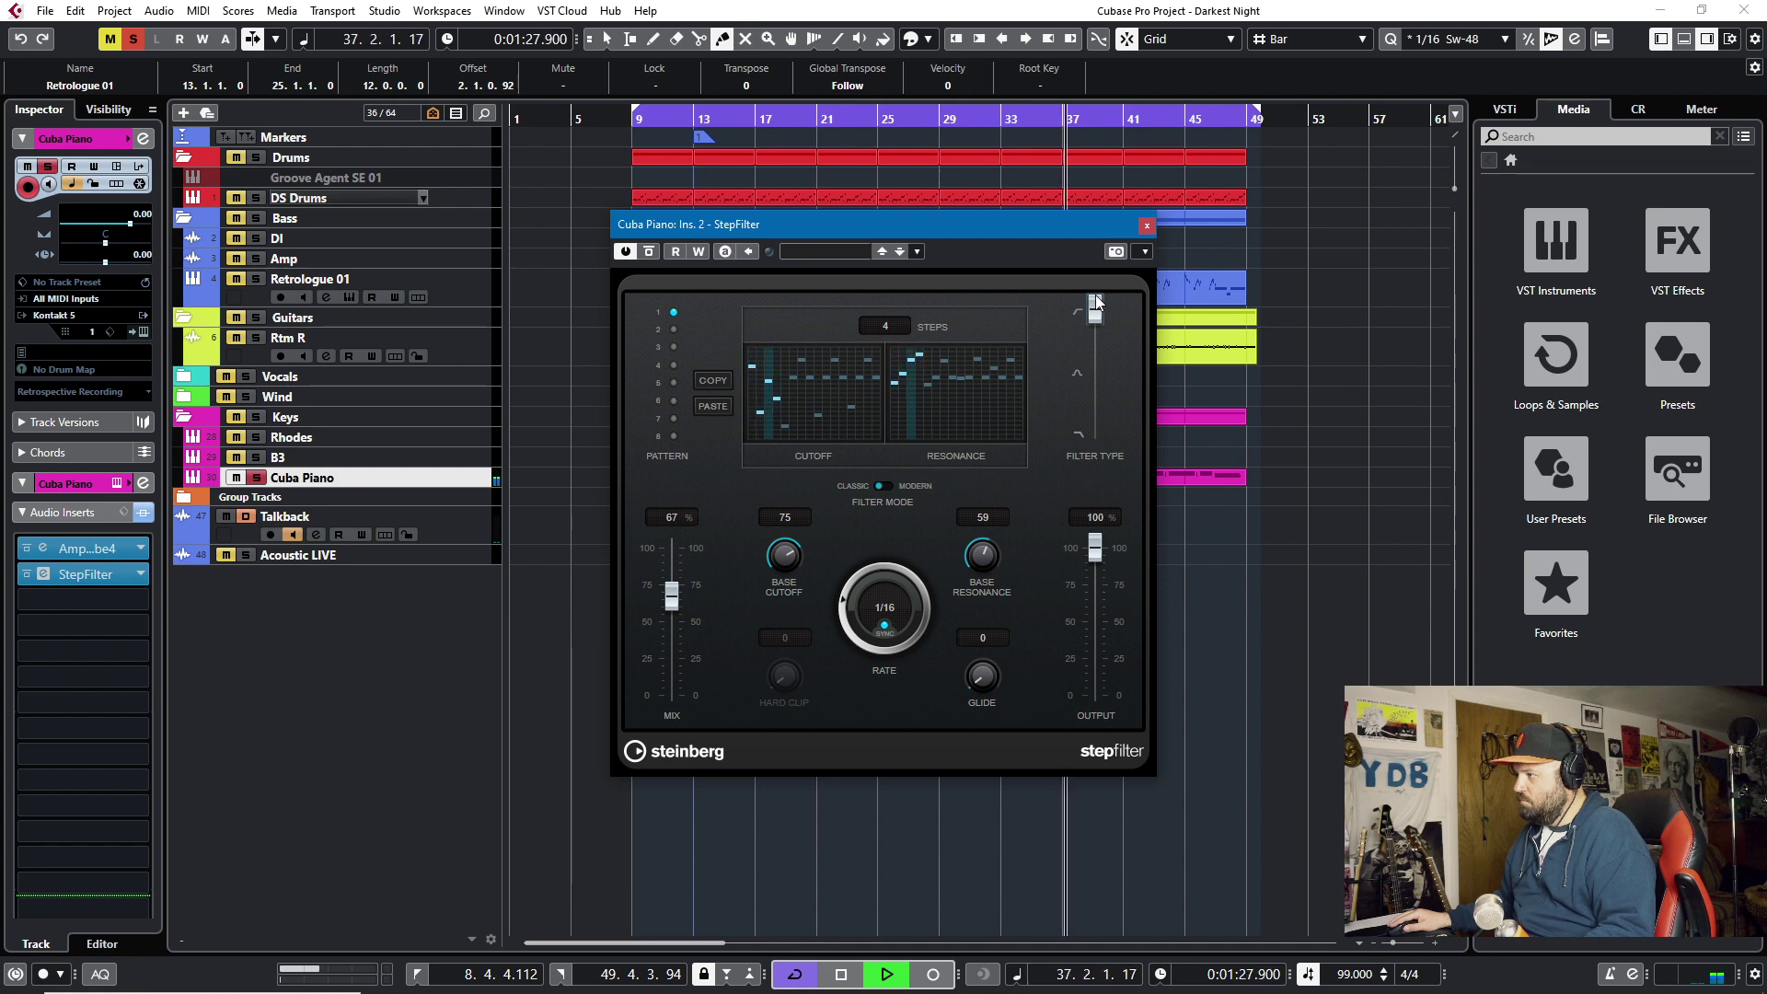
pyautogui.press('space')
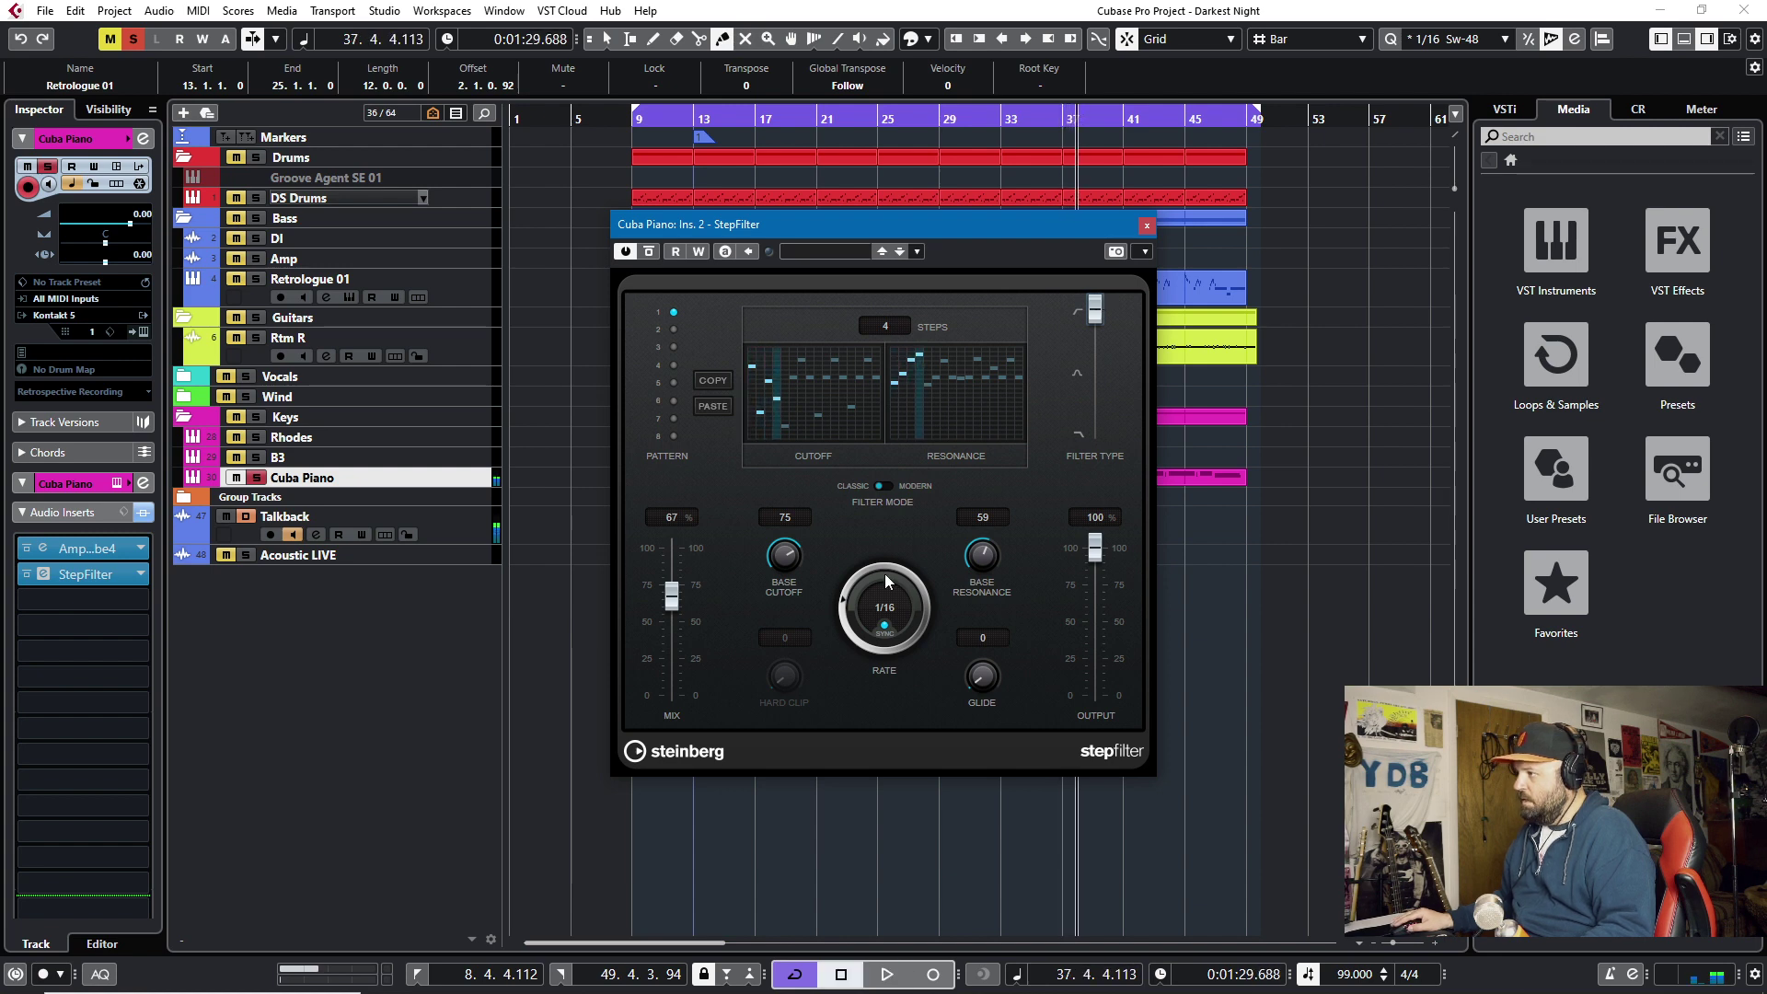
# Turn on Hard Clip at 22 and bring the mix down to 67%, checking it by playback.
pyautogui.moveTo(783, 677); pyautogui.dragTo(788, 648)
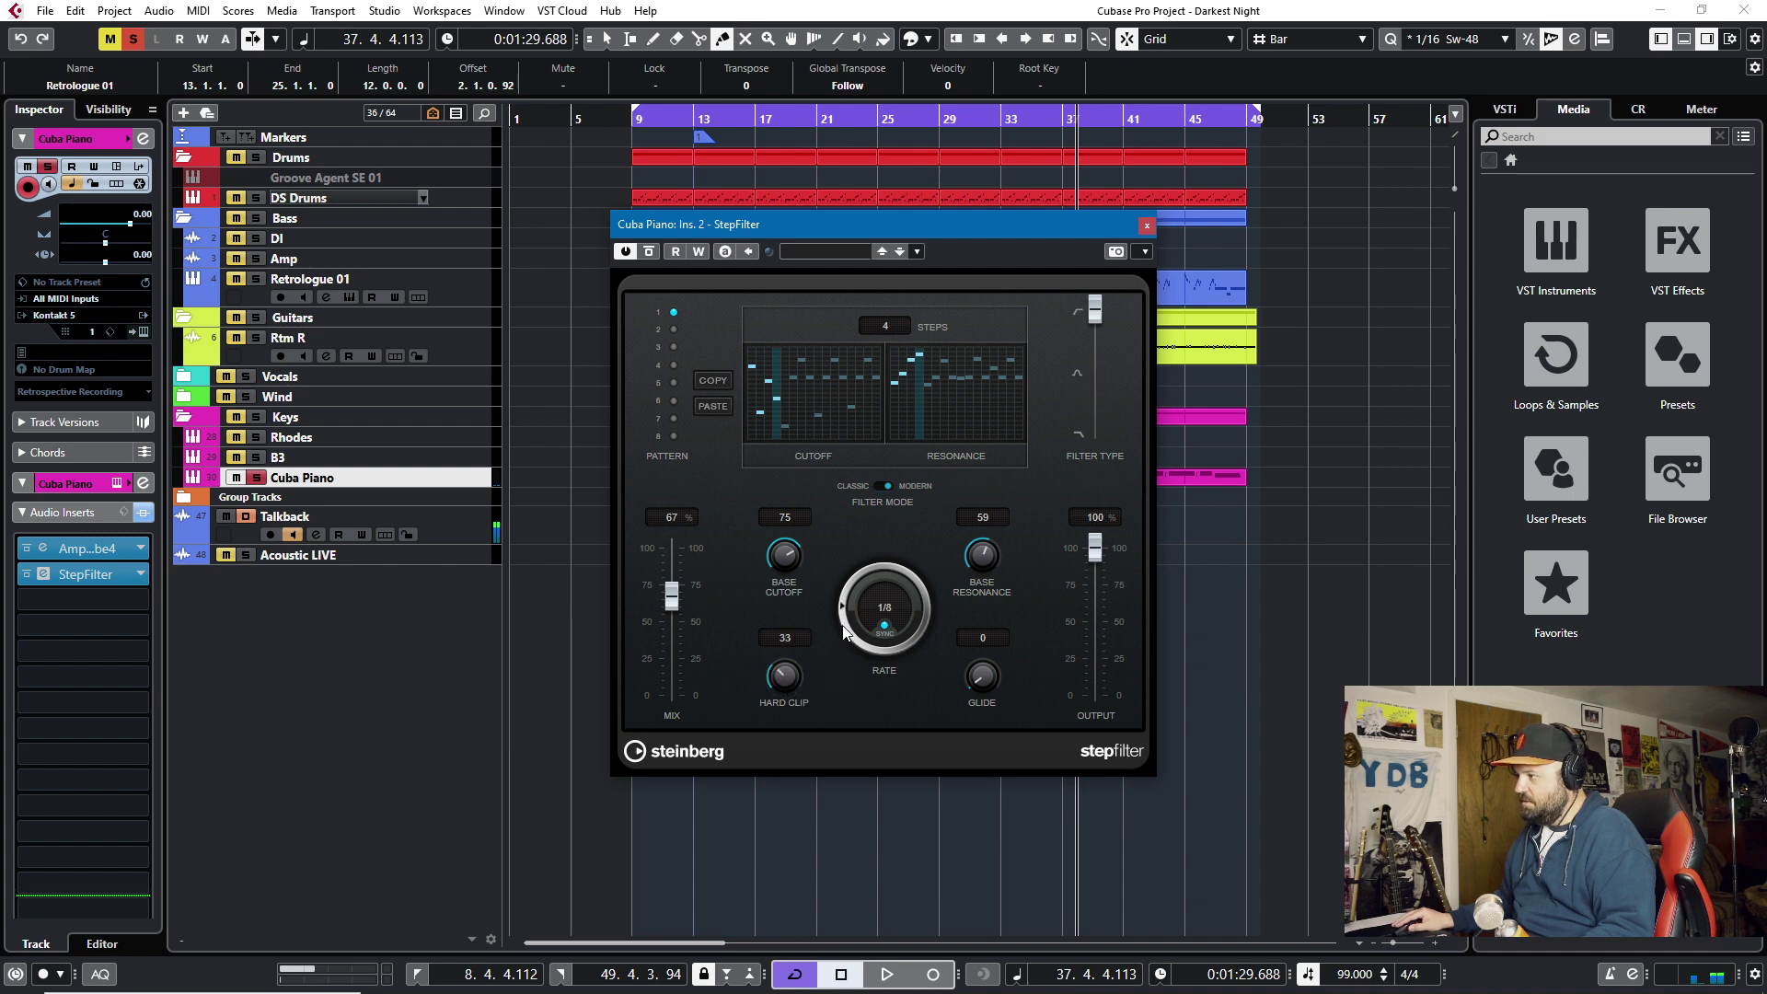
pyautogui.press('space')
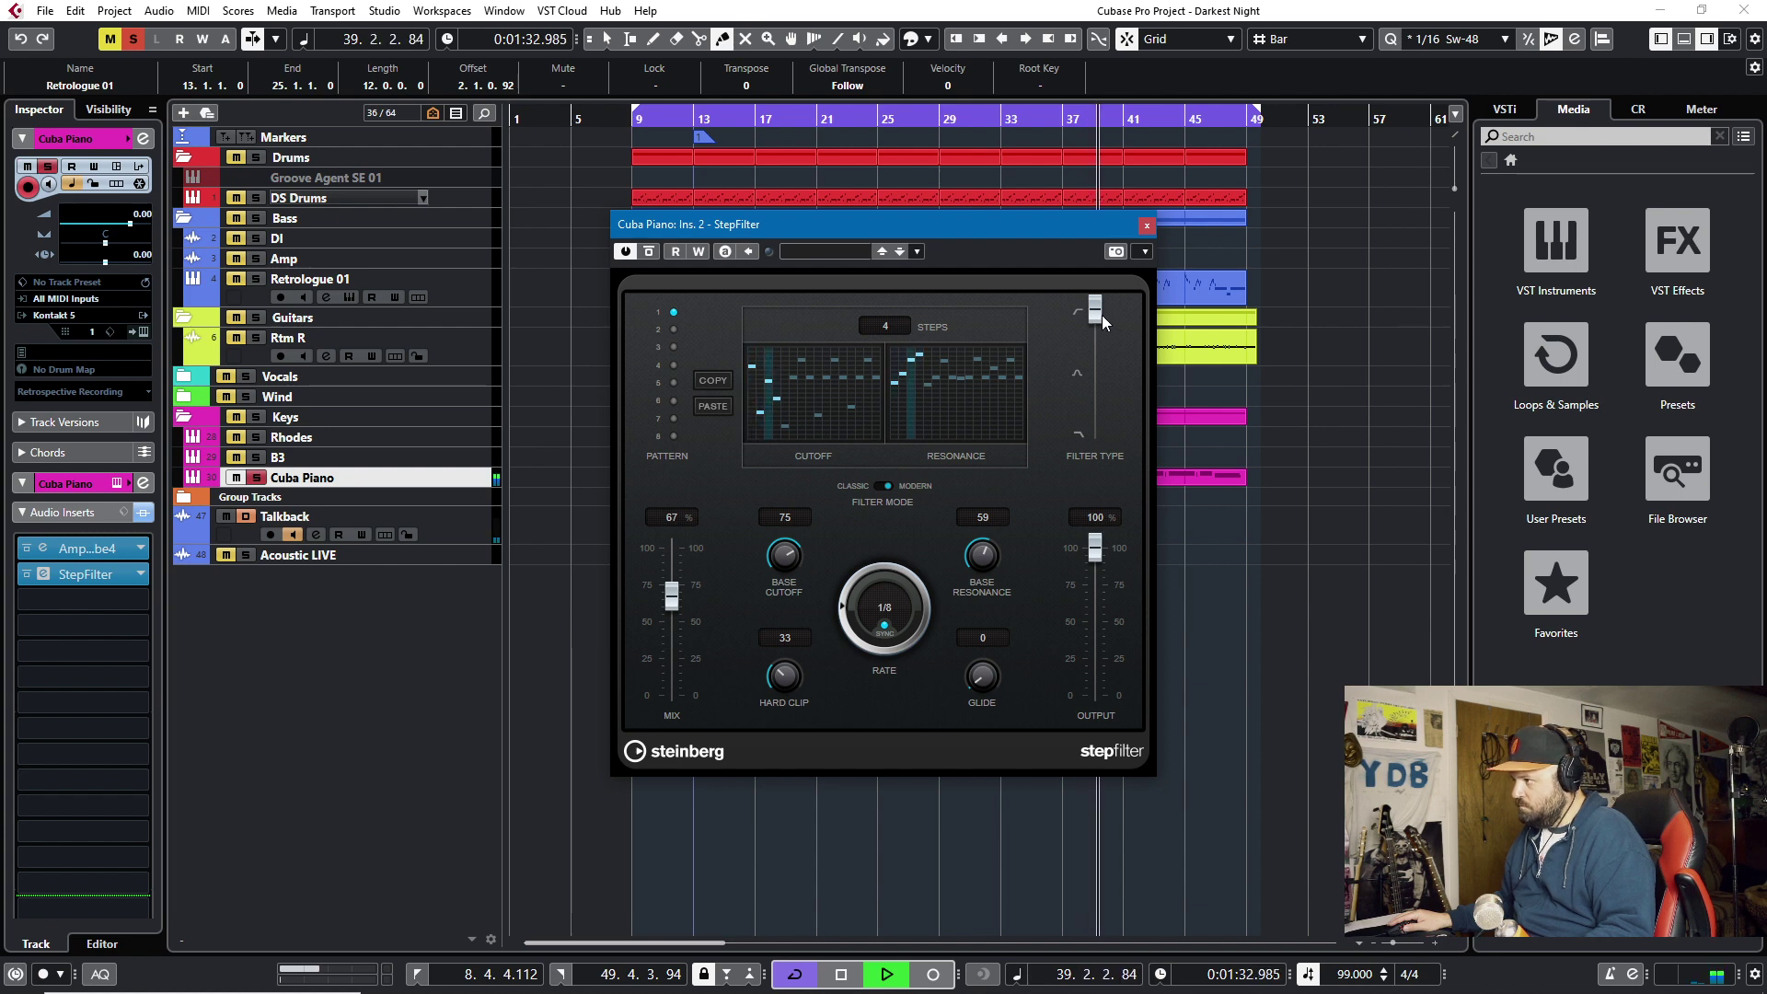
pyautogui.press('space')
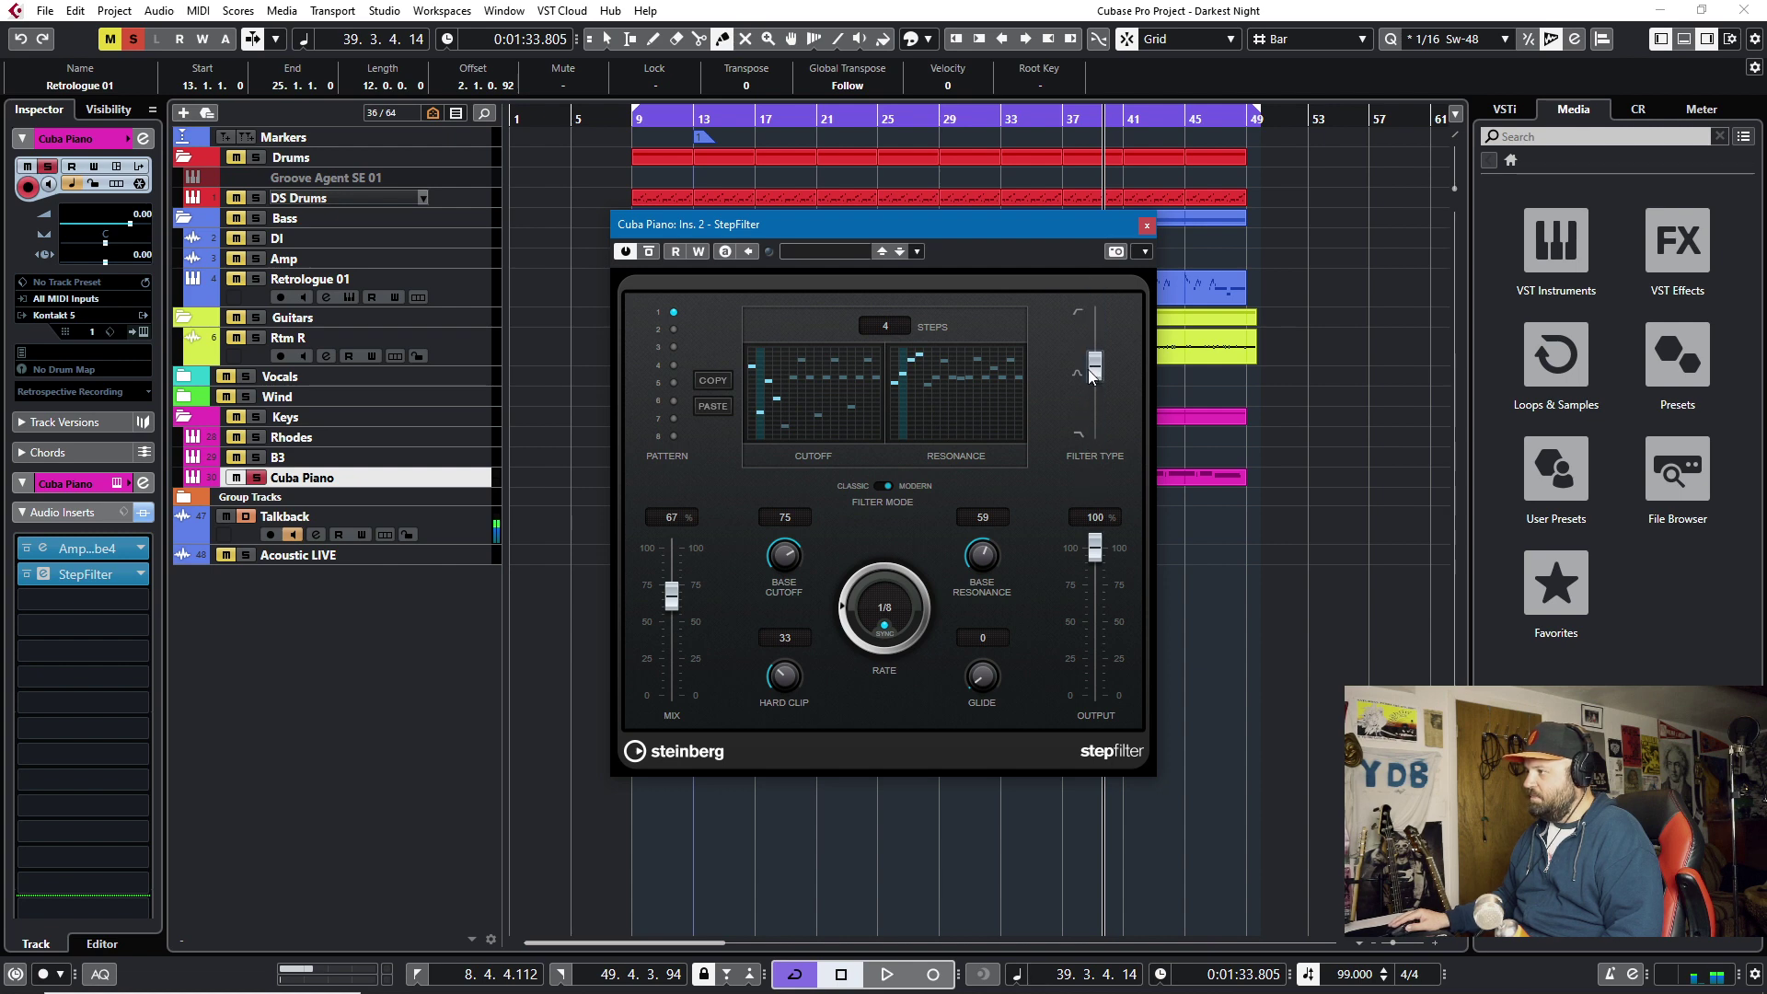
pyautogui.press('space')
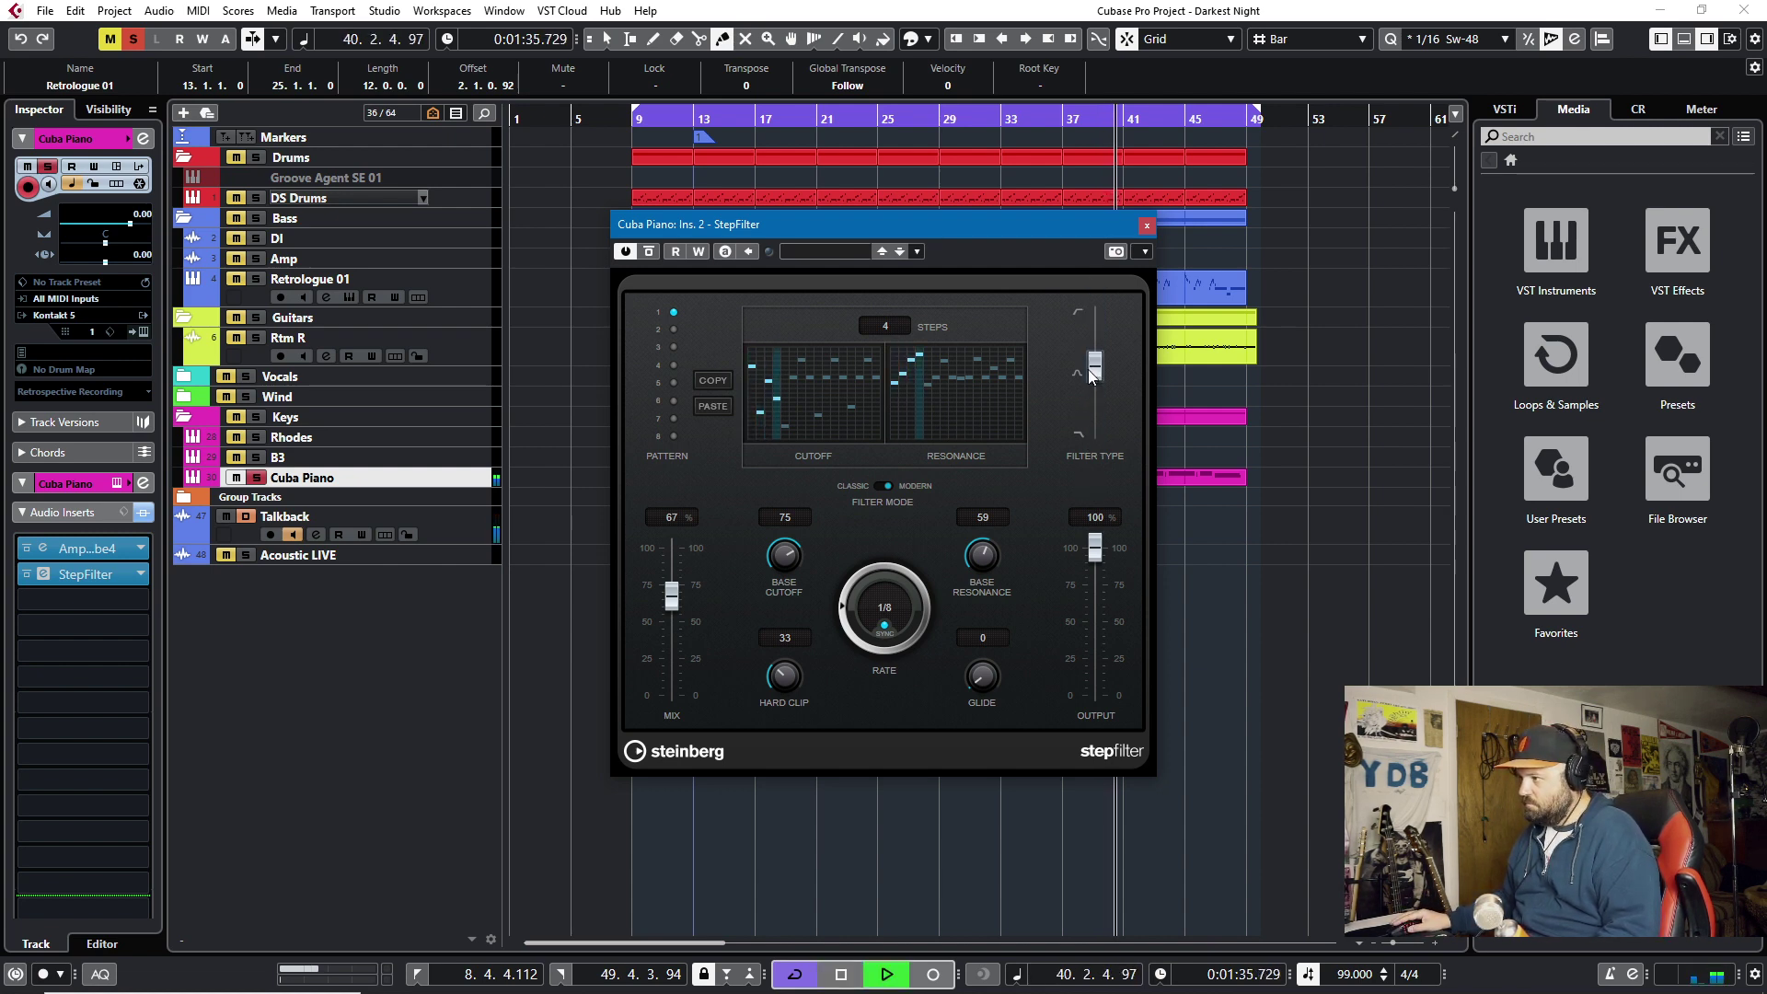
pyautogui.scroll(-5, 801, 681)
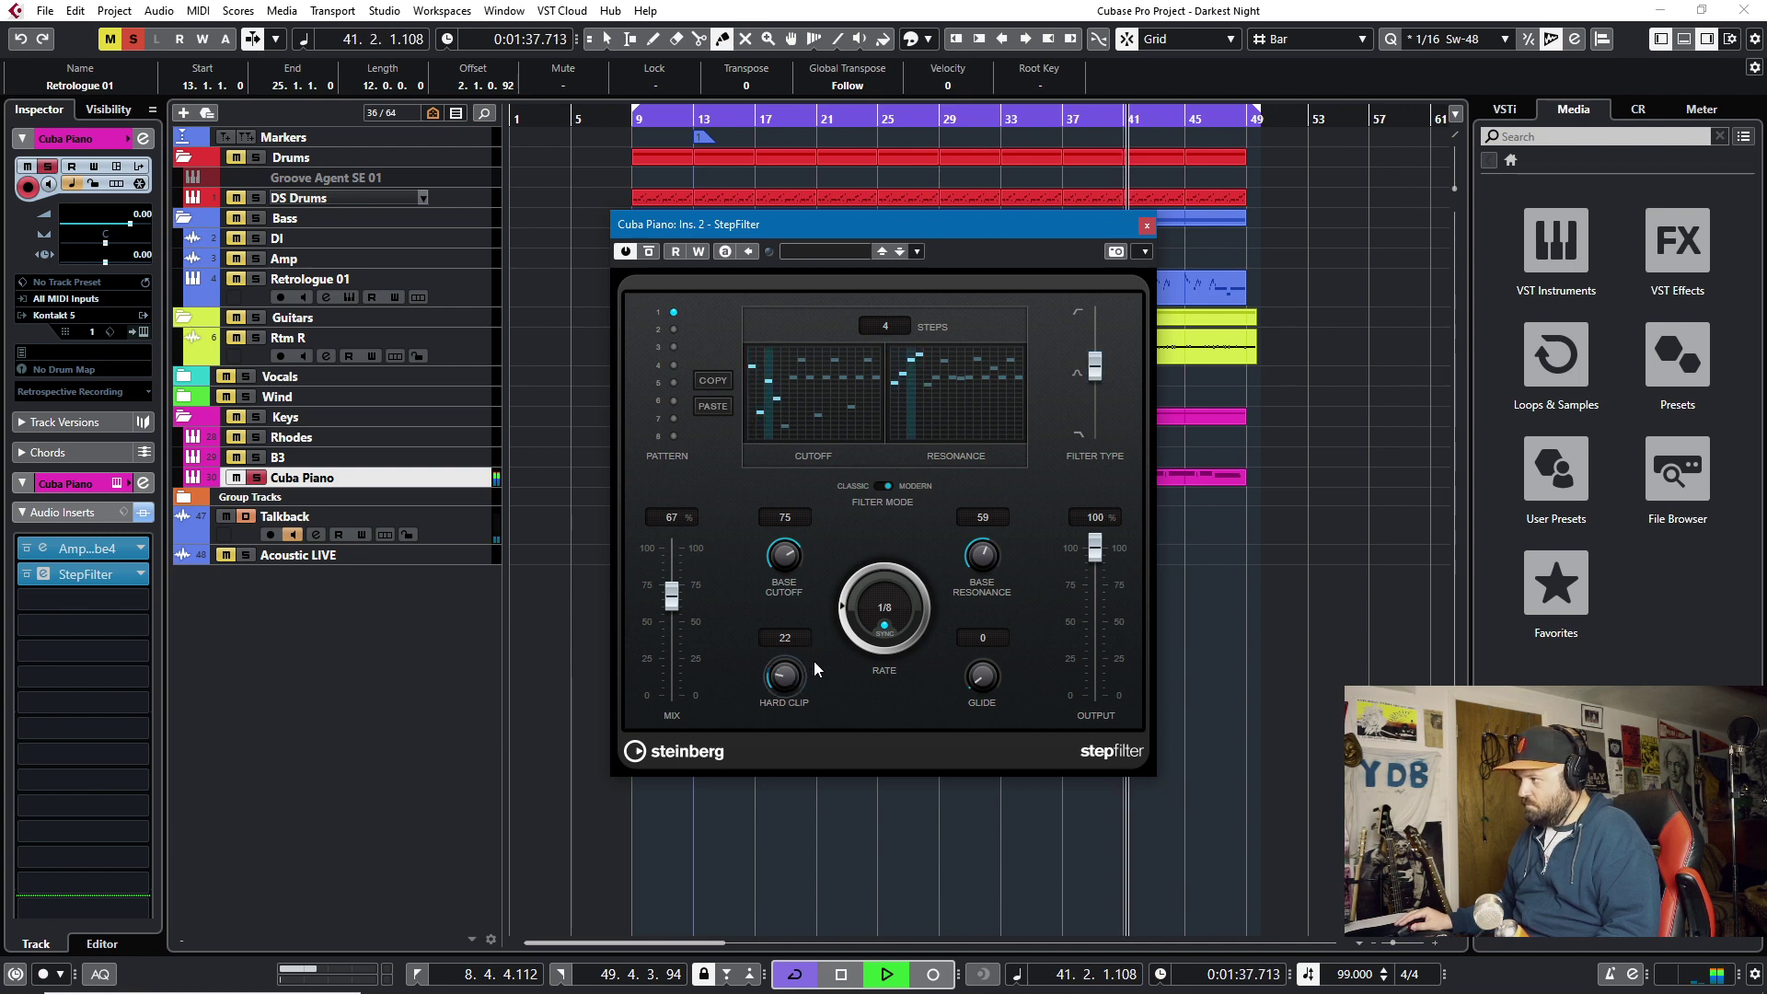
pyautogui.press('space')
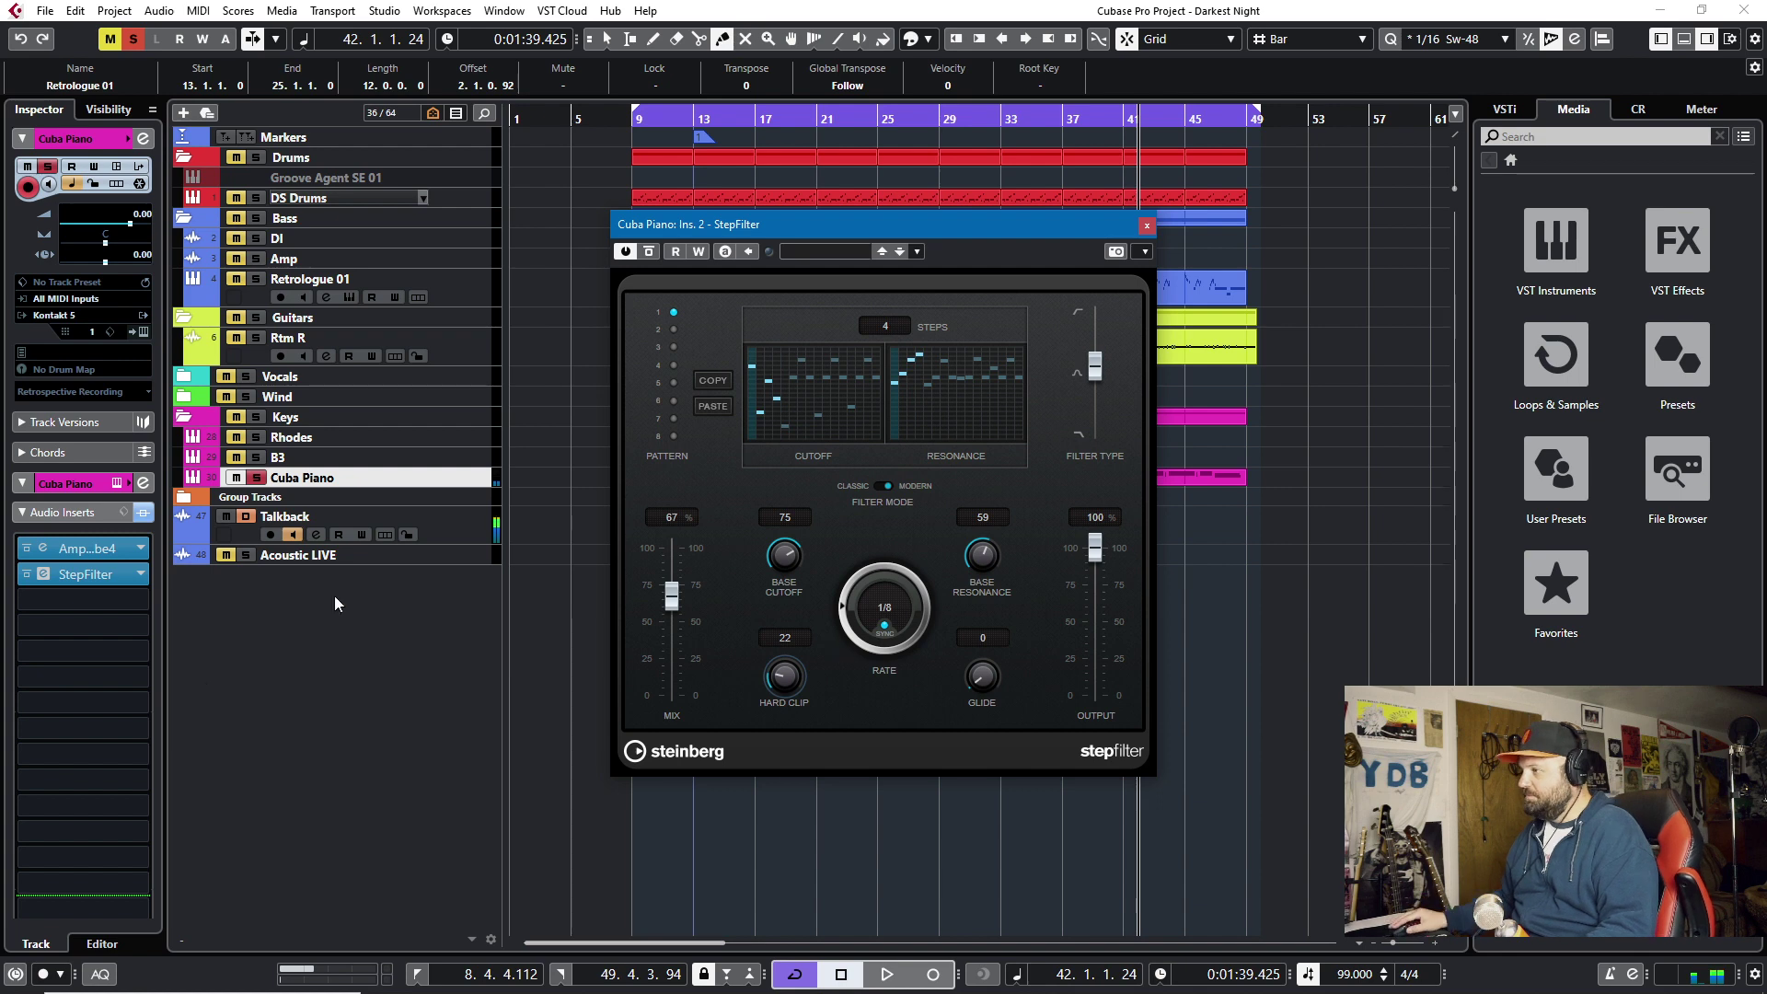
# Unsolo Cuba Piano and replace its StepFilter insert with ToneBooster, discarding the StepFilter changes.
pyautogui.click(255, 478)
pyautogui.click(141, 574)
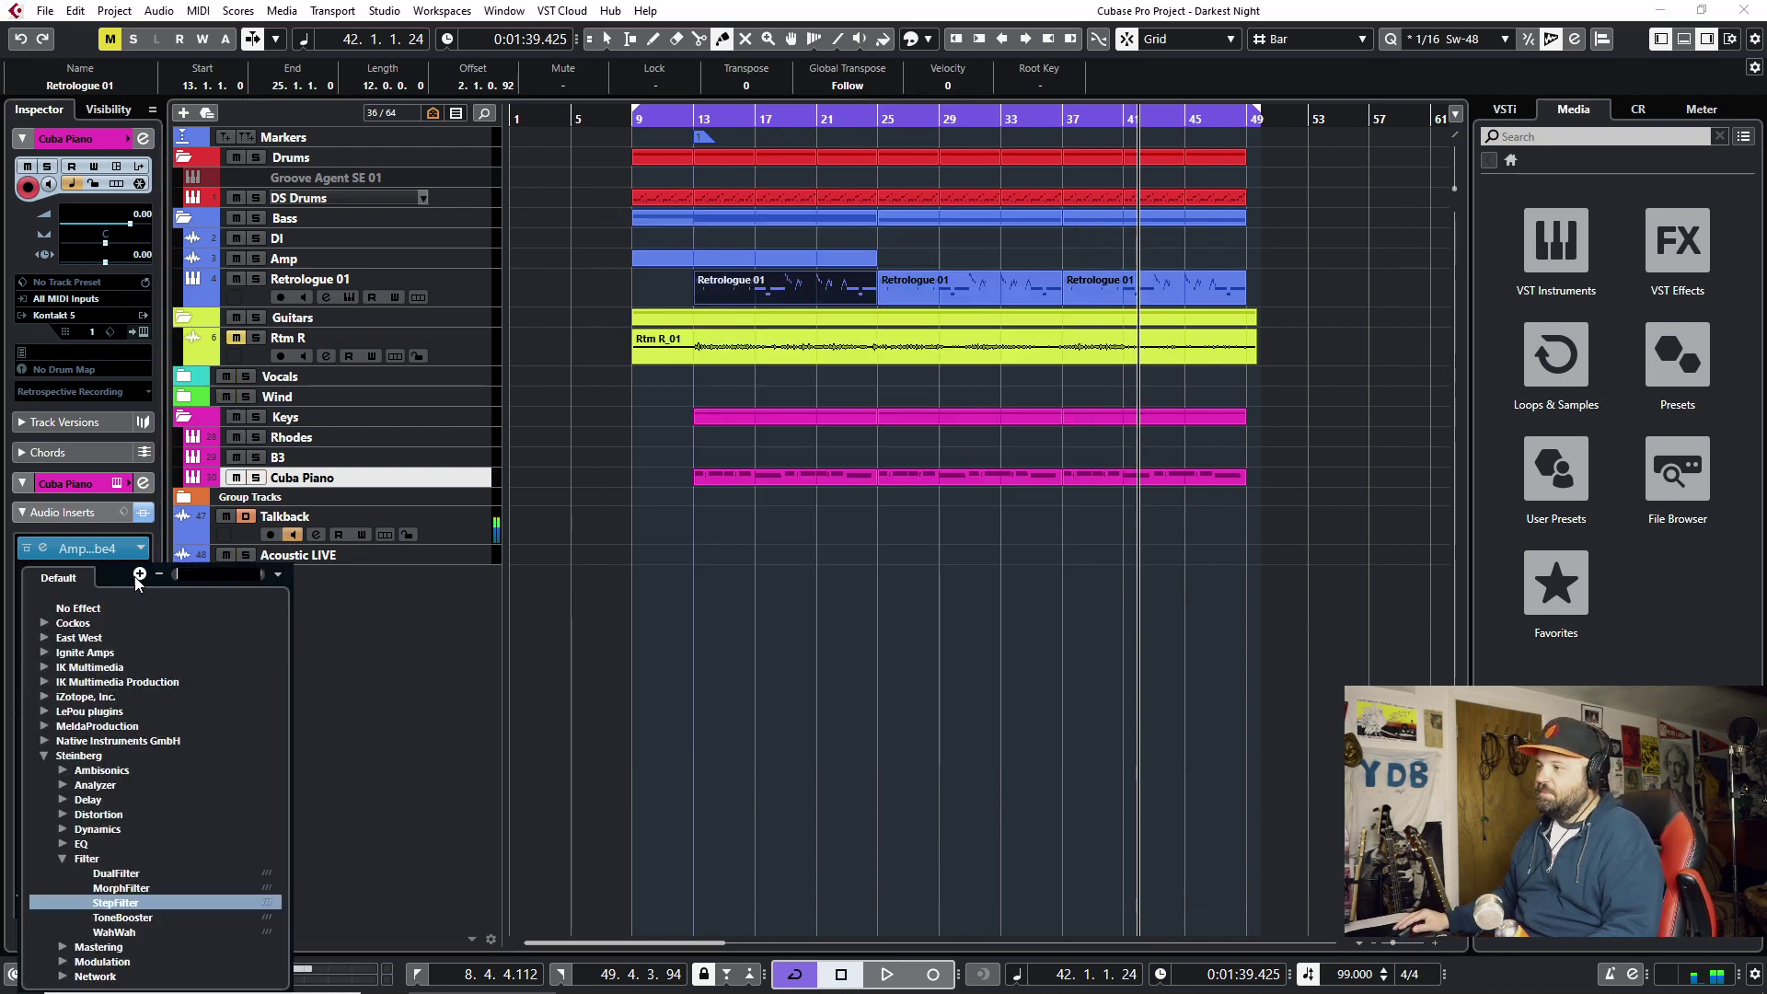
pyautogui.click(133, 919)
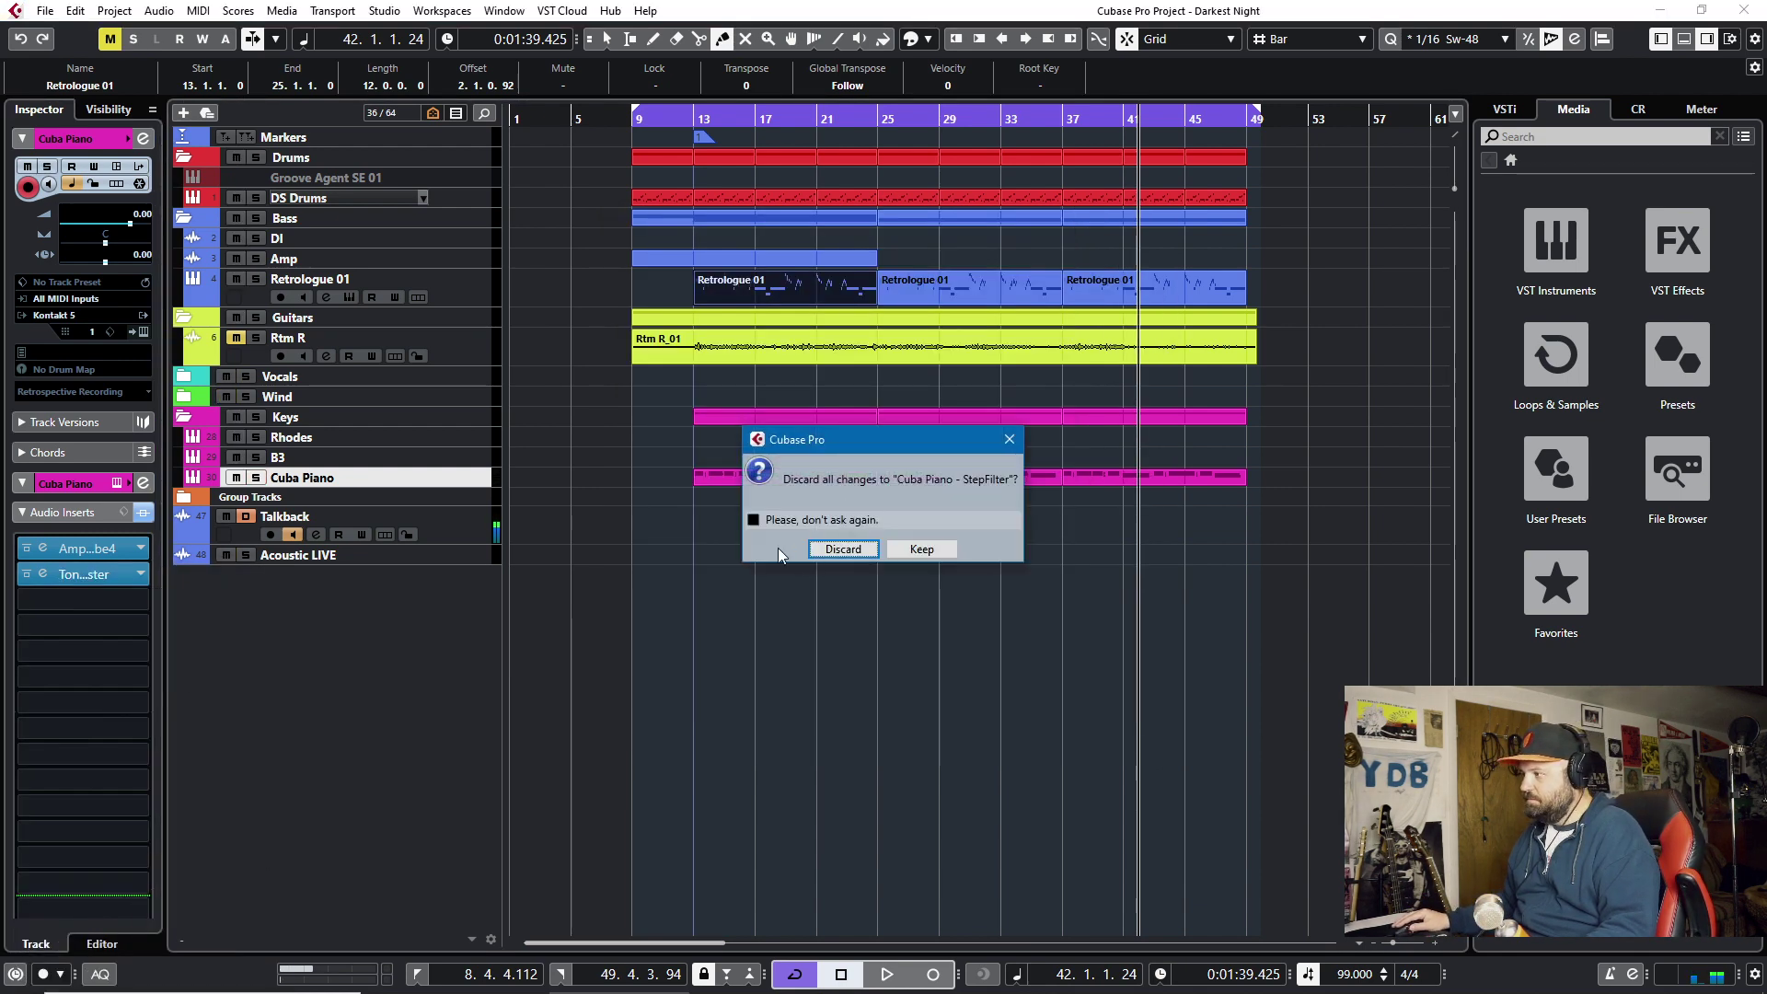
pyautogui.click(844, 550)
pyautogui.click(88, 572)
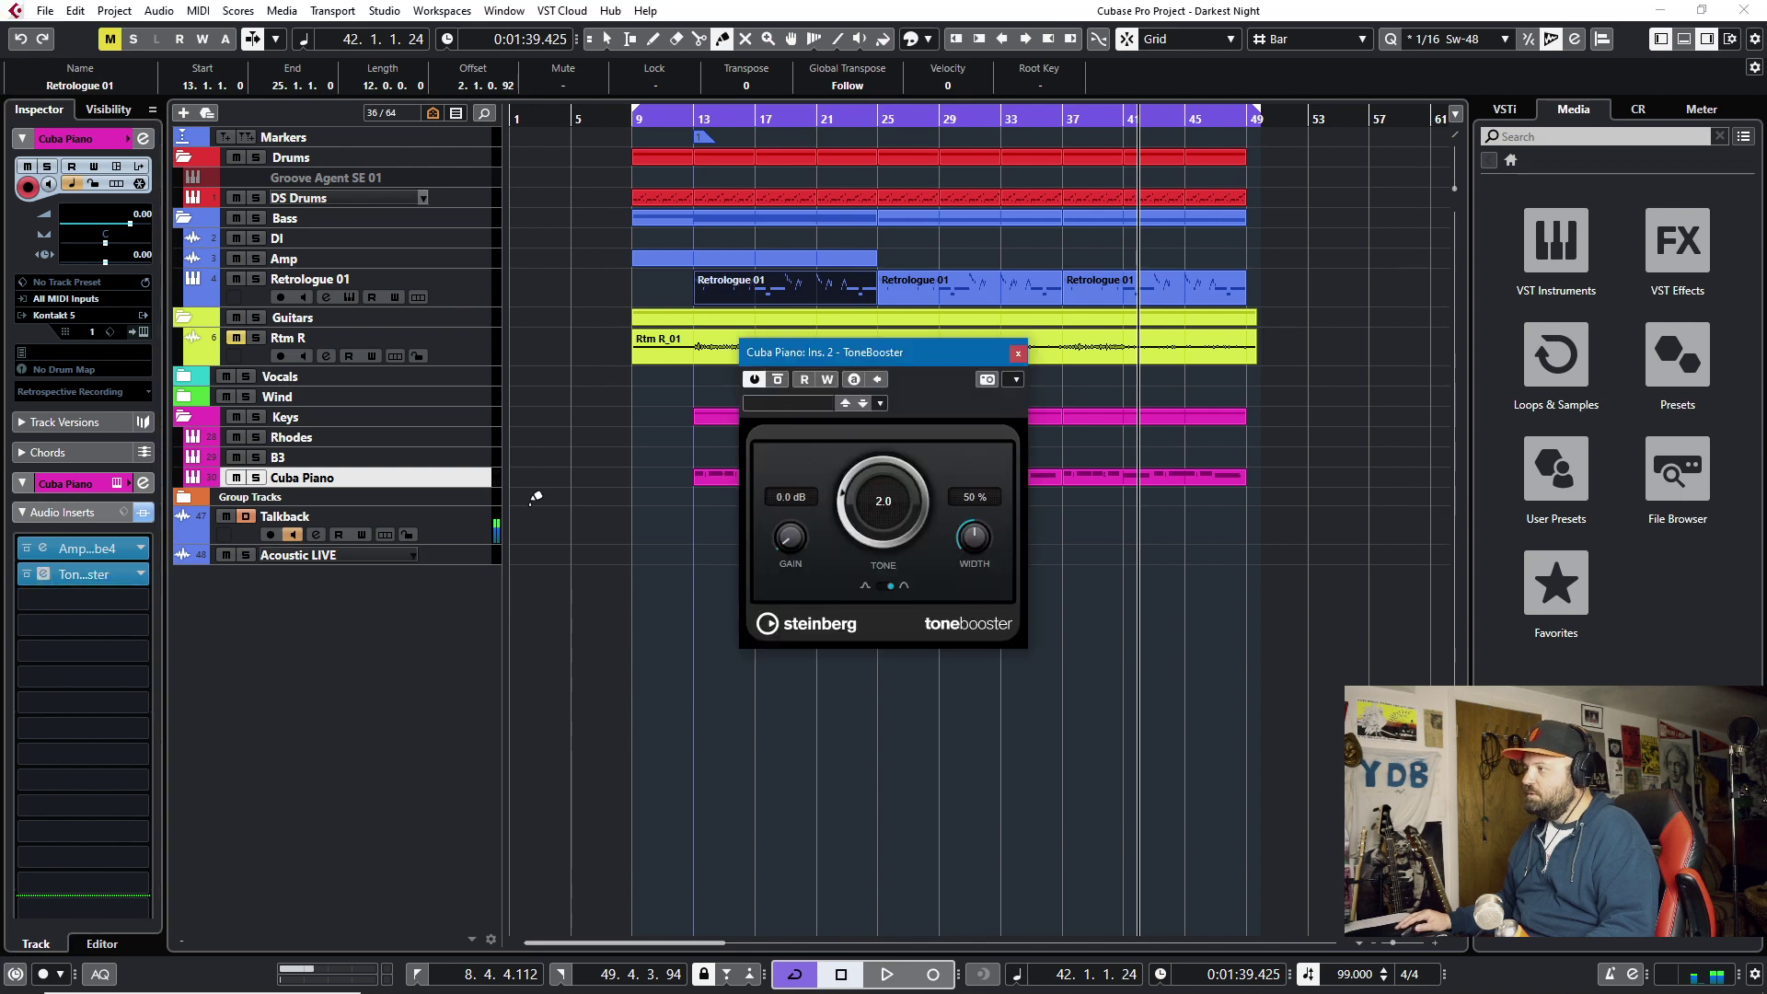
# Toggle ToneBooster's filter mode and set 14.6 dB gain, tone 7.3, width 19% while soloing the piano.
pyautogui.click(891, 585)
pyautogui.press('space')
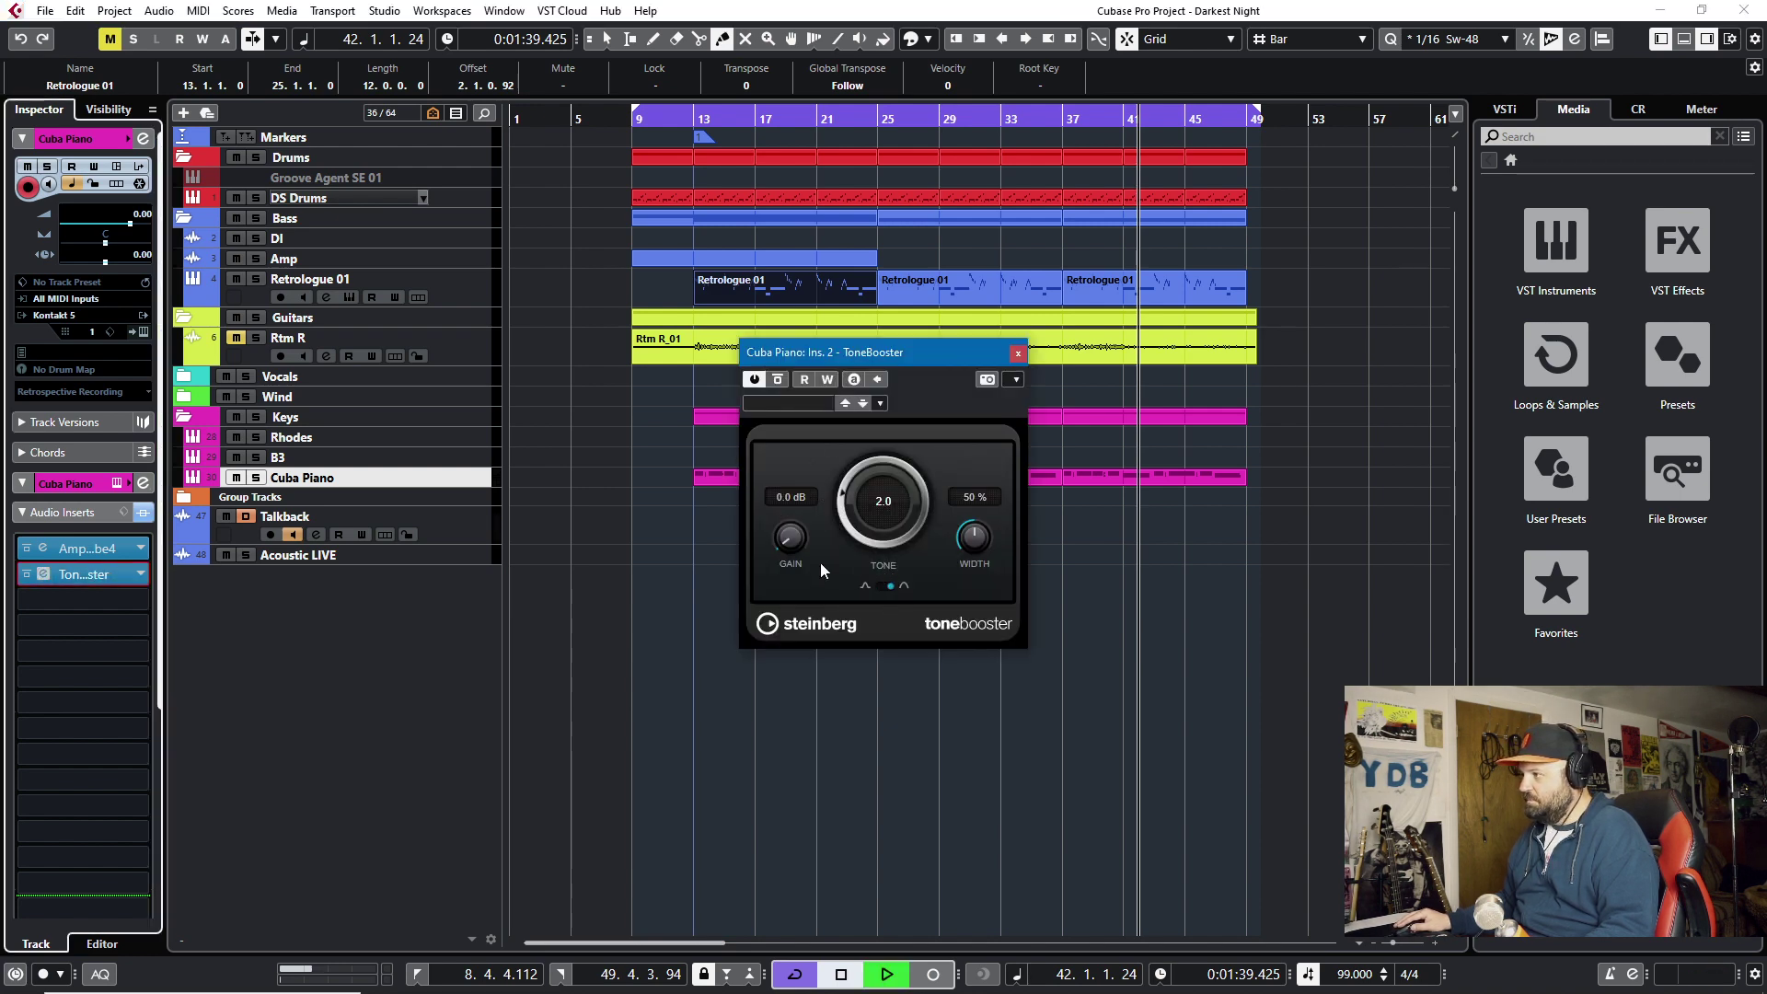
pyautogui.moveTo(782, 543); pyautogui.dragTo(876, 585)
pyautogui.click(258, 478)
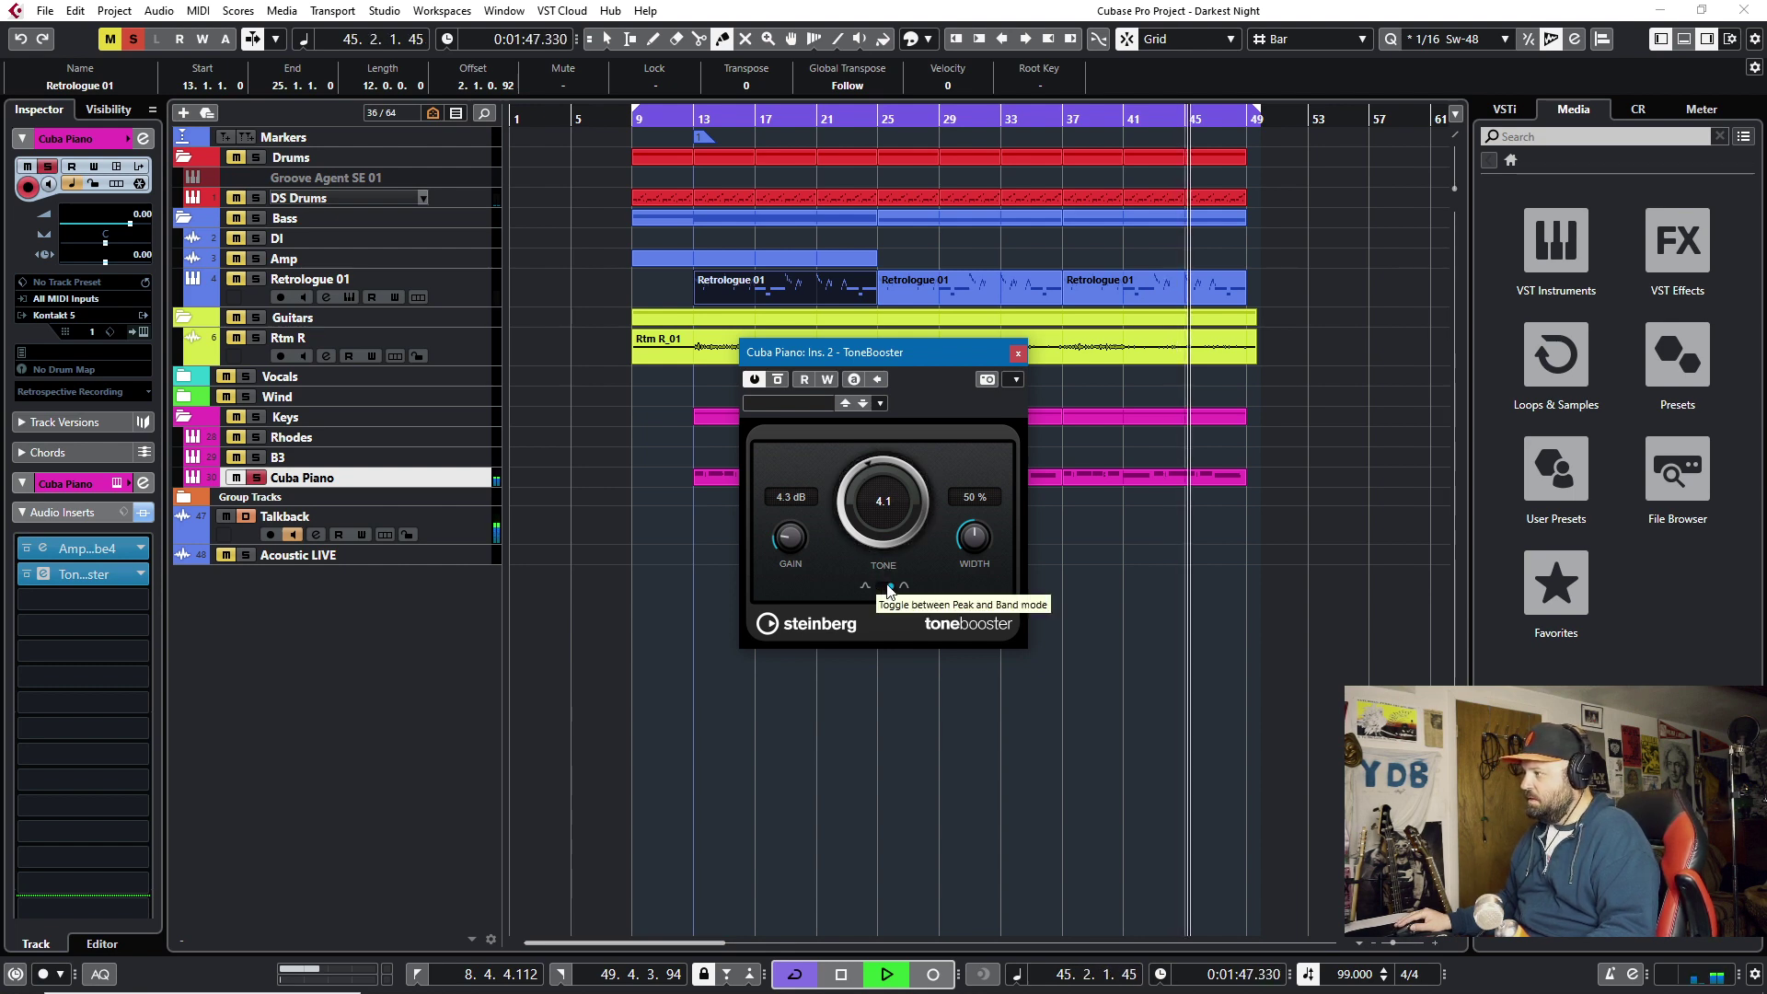
pyautogui.click(886, 587)
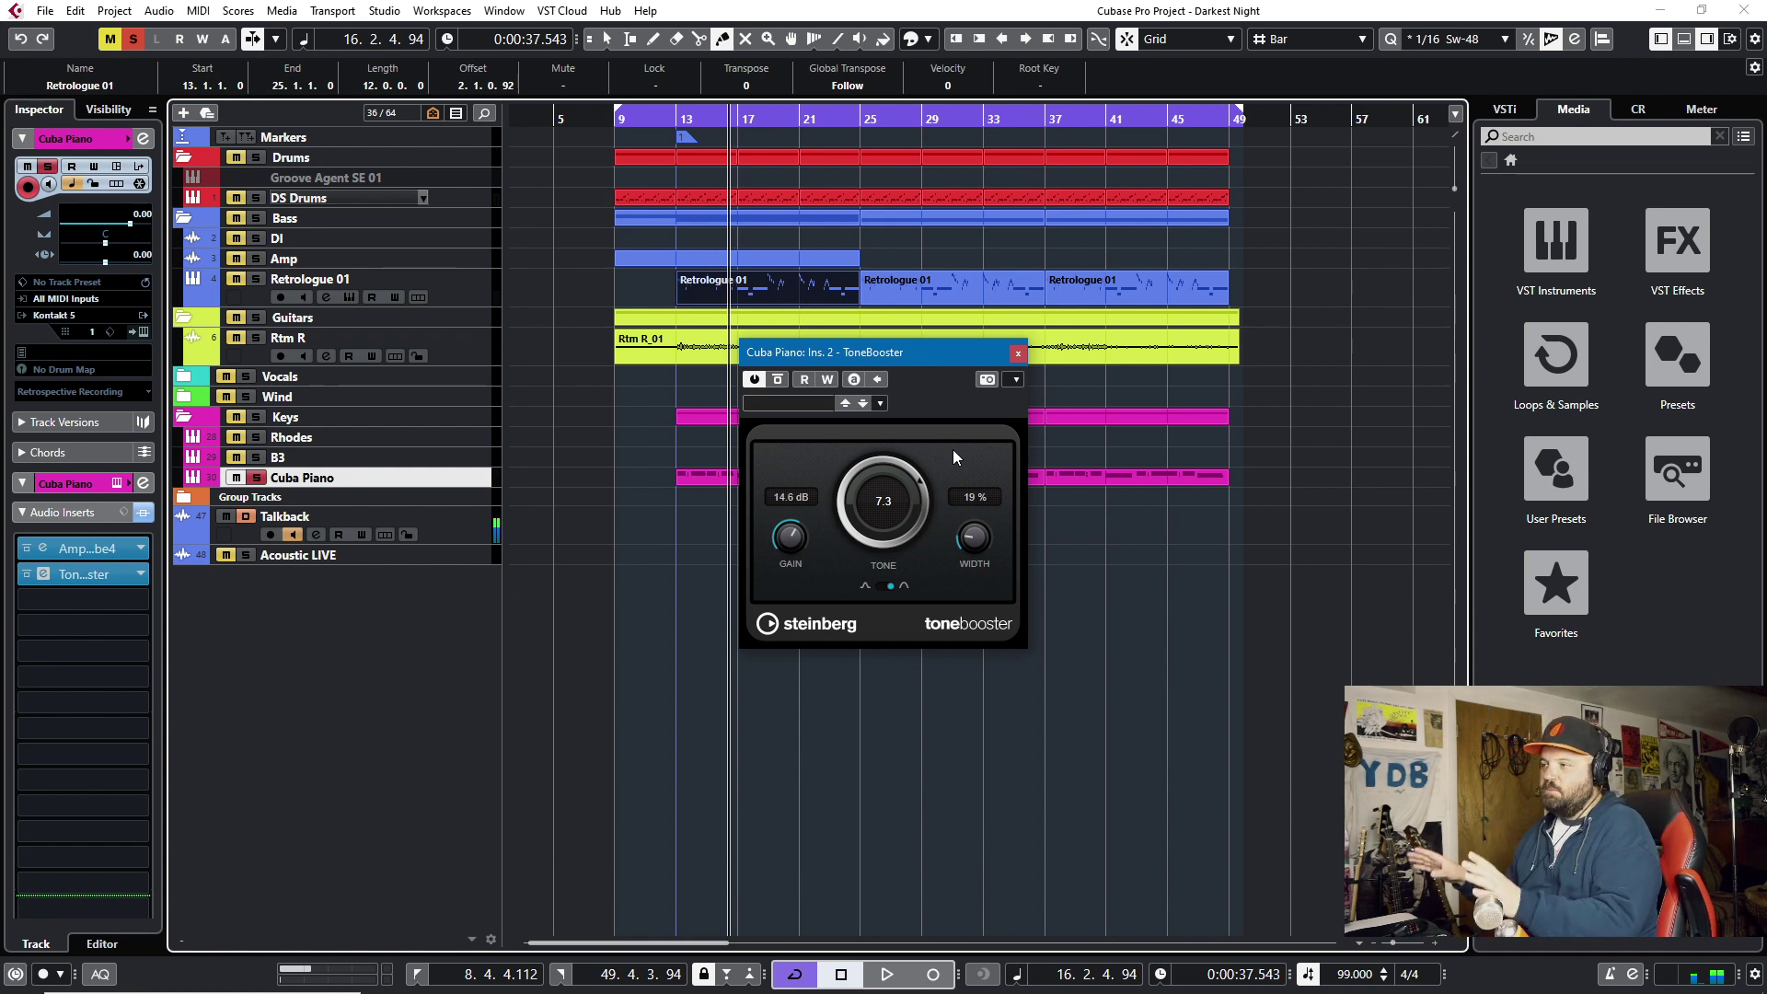
pyautogui.click(258, 480)
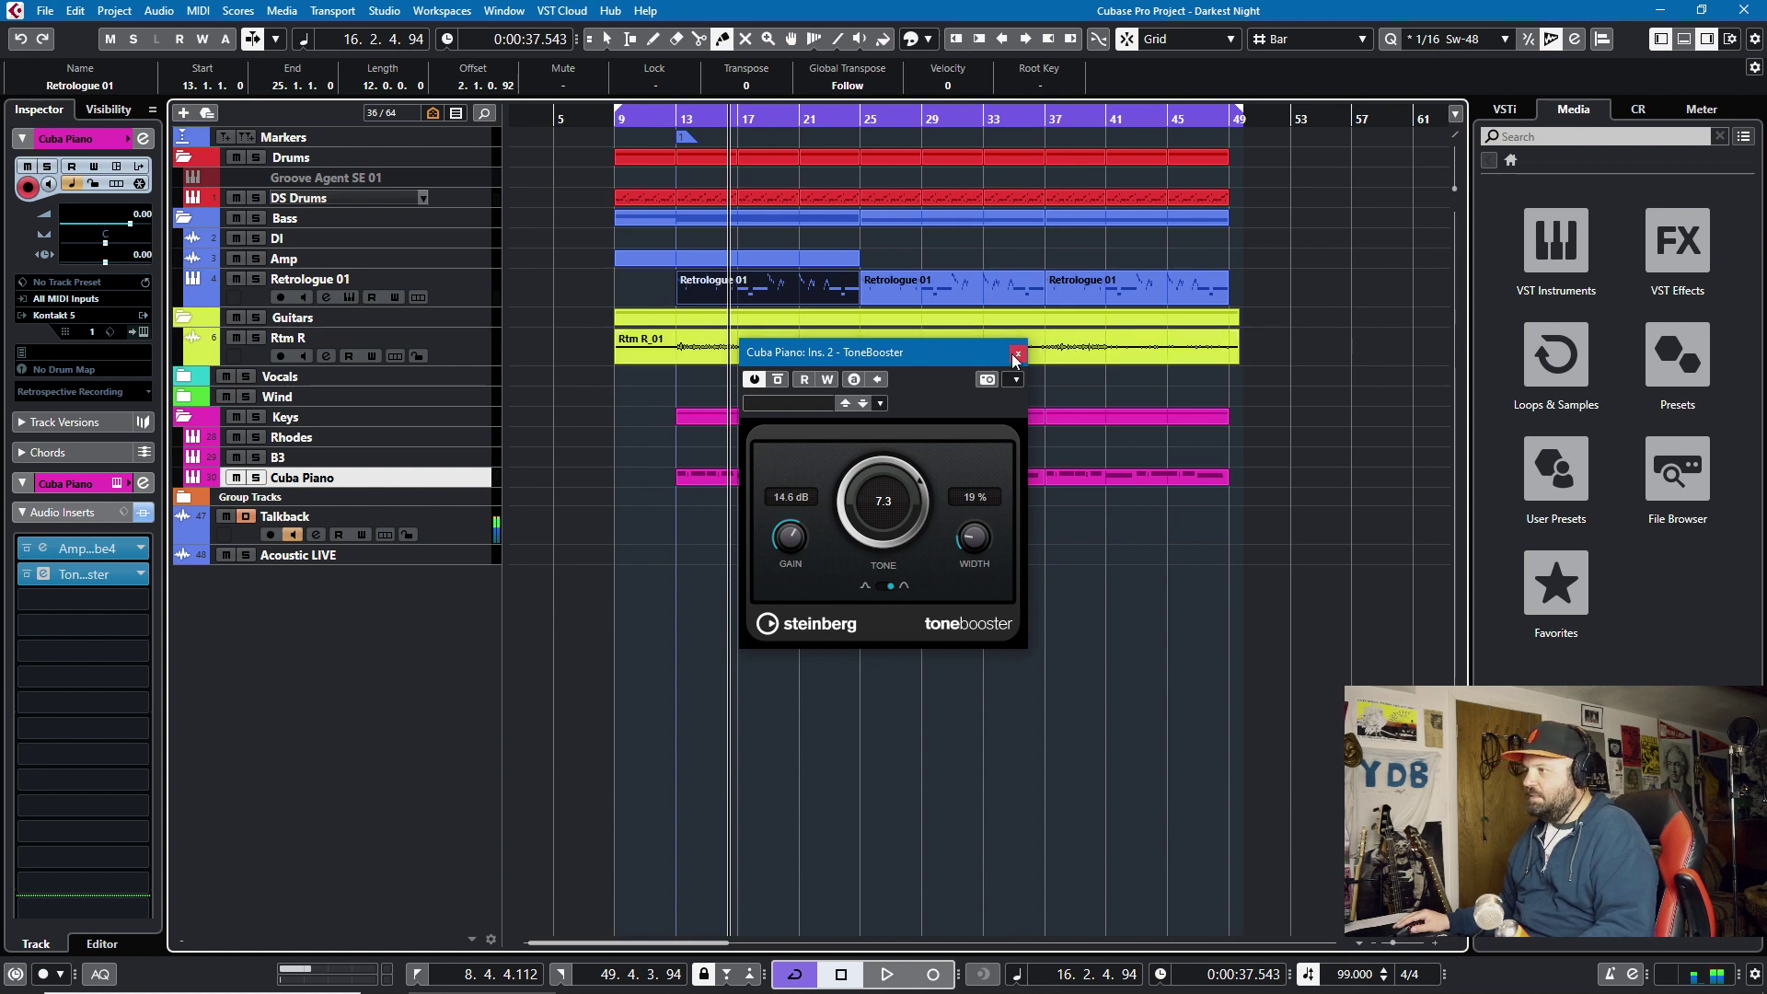
# Bypass and close ToneBooster, then select the Rtm R guitar track and start playback.
pyautogui.click(36, 574)
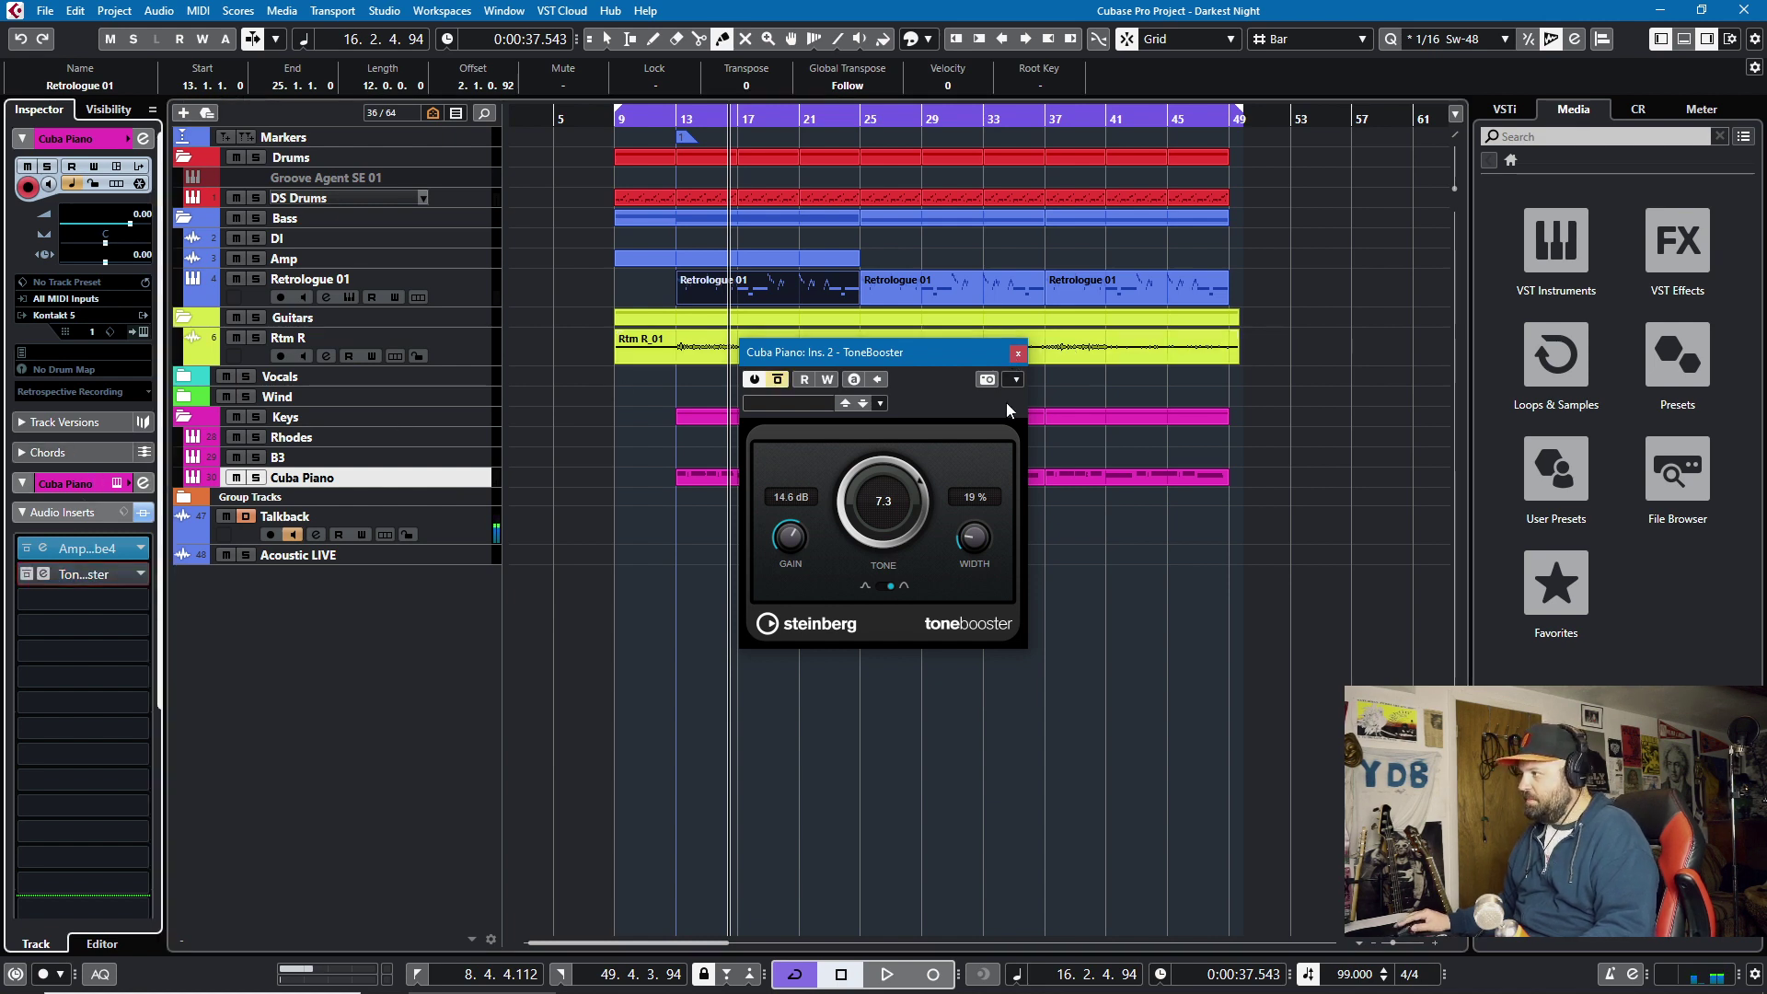
pyautogui.click(1017, 355)
pyautogui.click(455, 344)
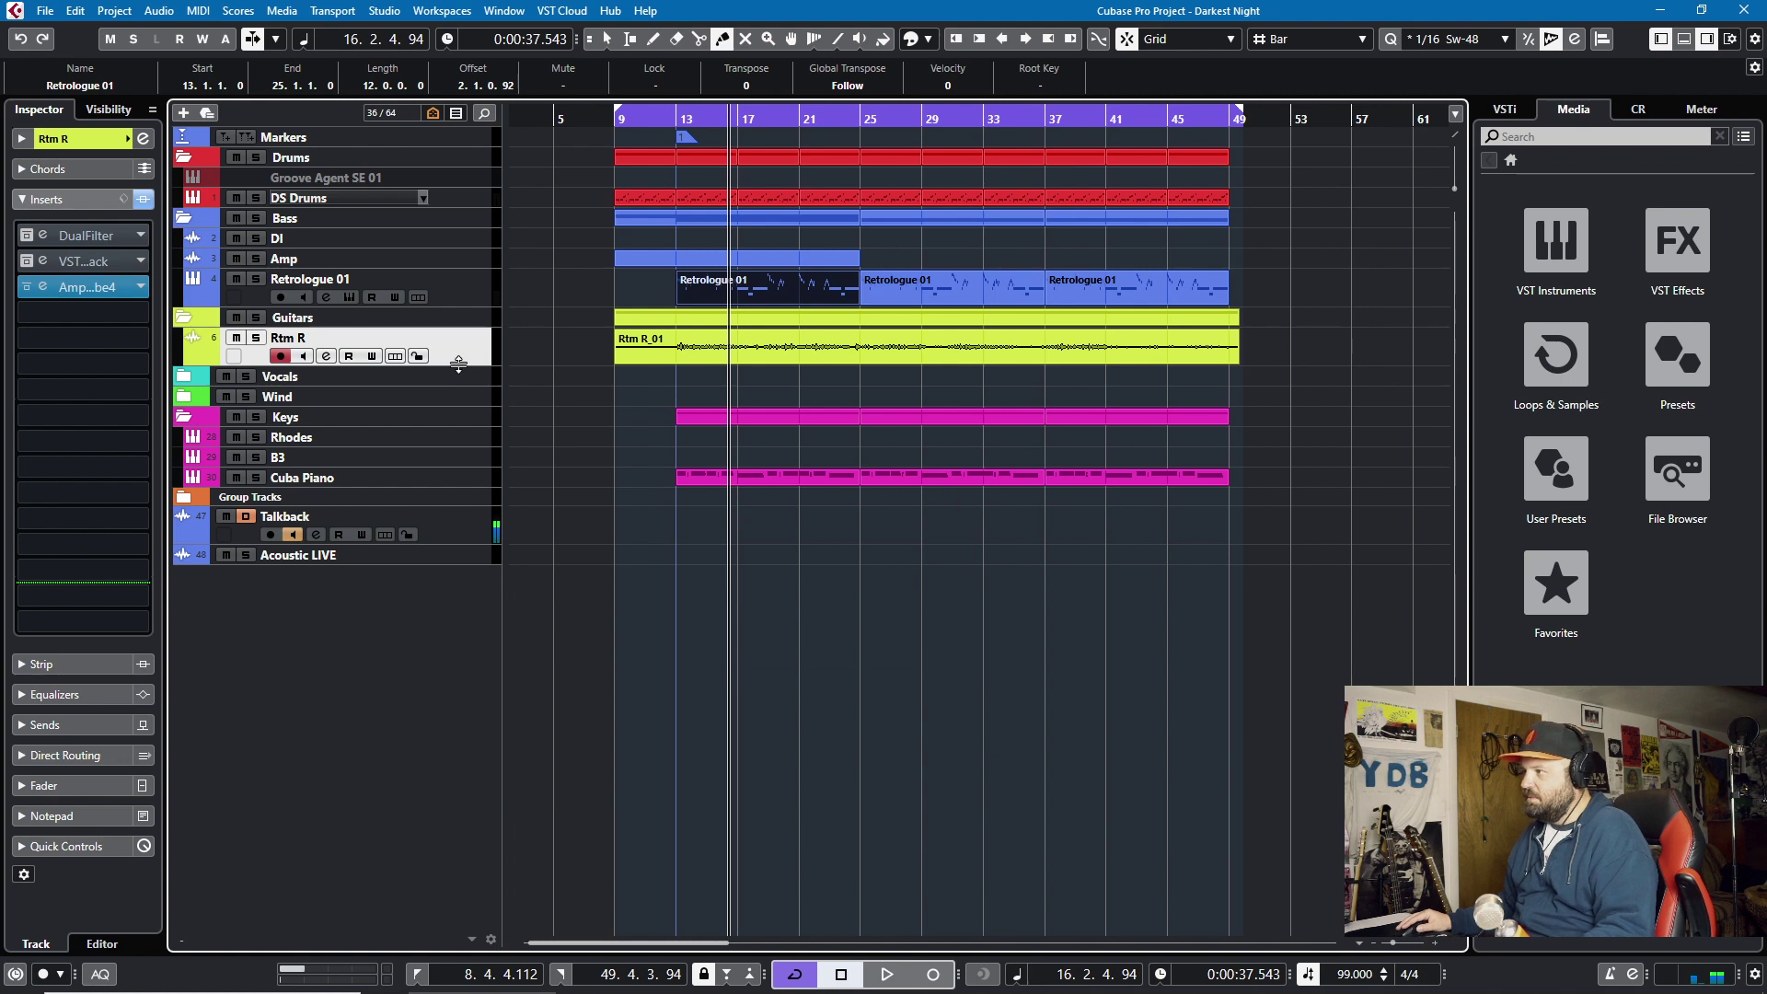
pyautogui.press('space')
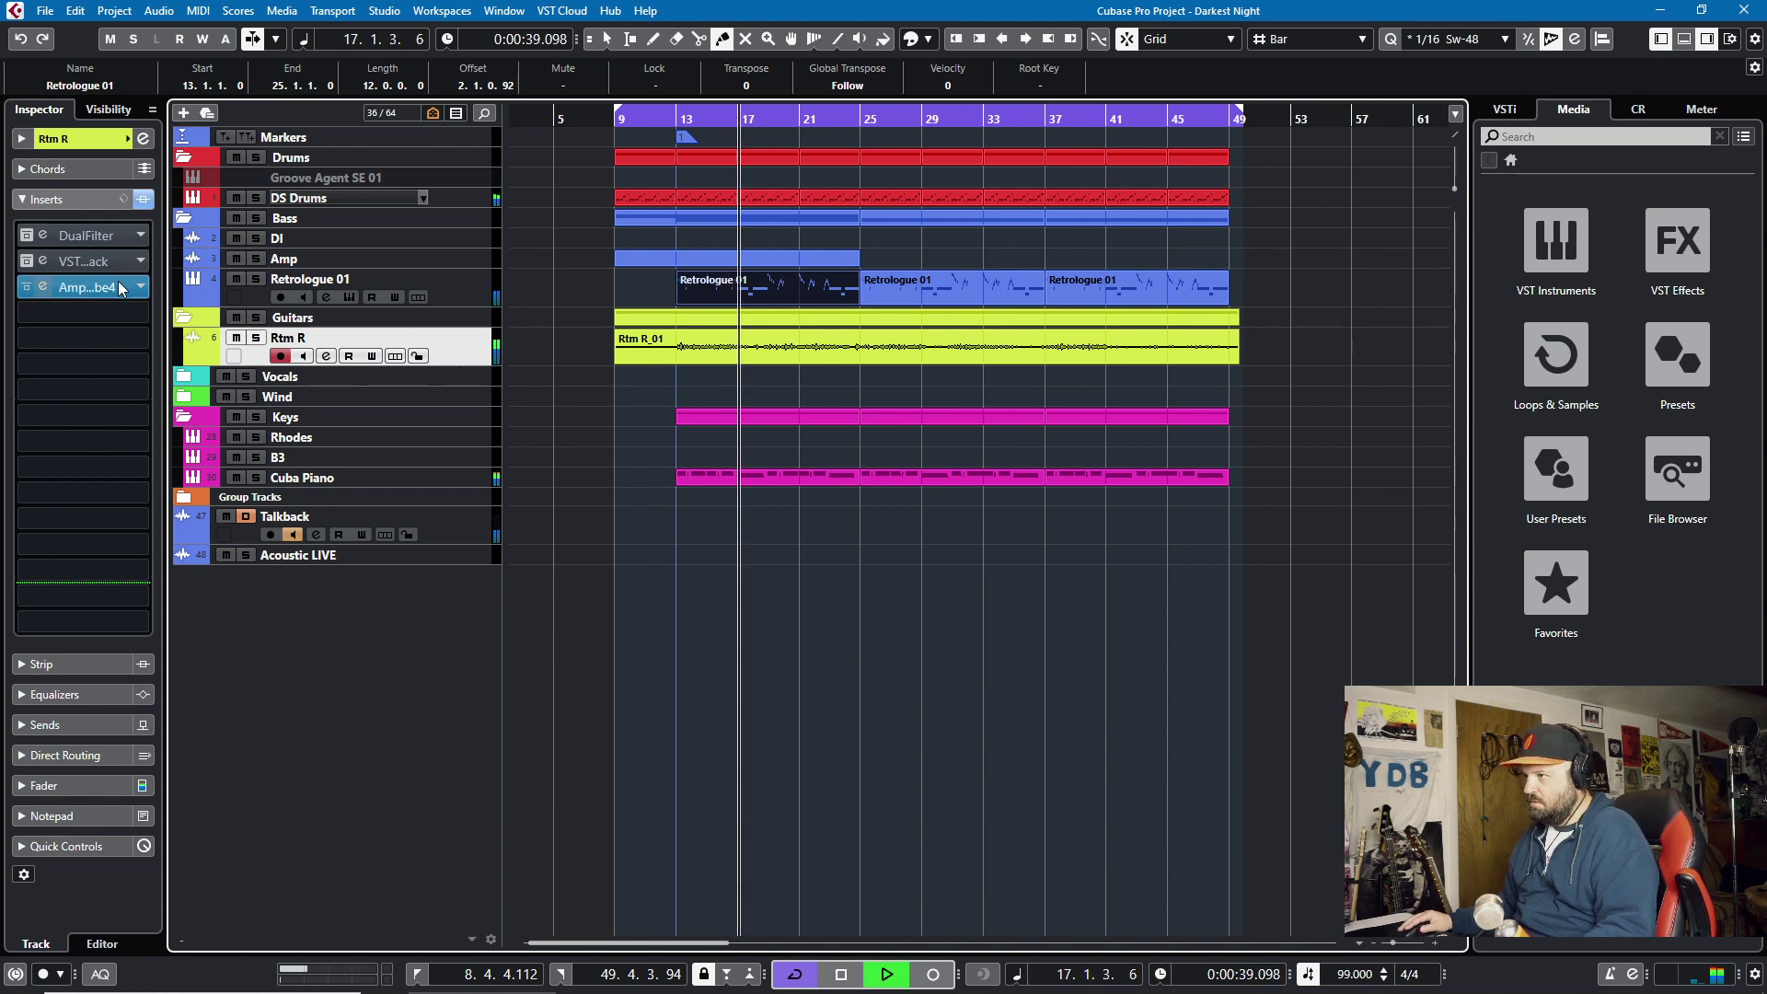
# Replace Rtm R's DualFilter with WahWah and sweep its pedal up to 100% while listening.
pyautogui.click(111, 236)
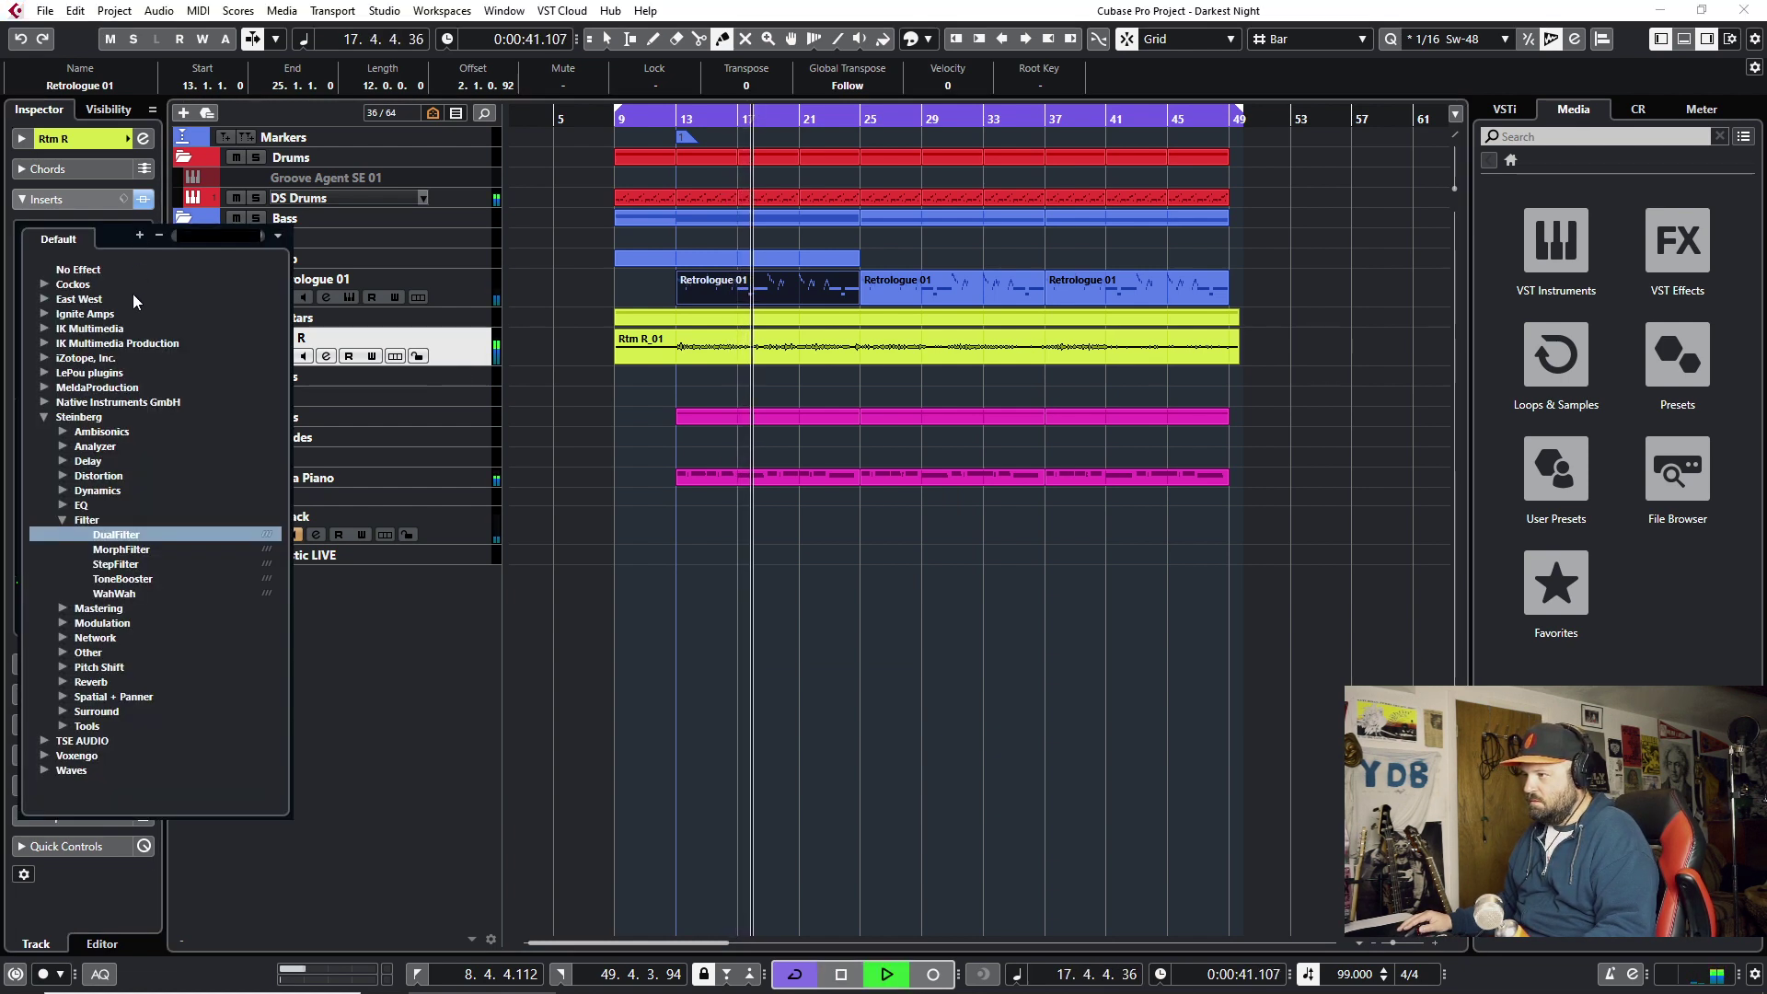
pyautogui.click(137, 593)
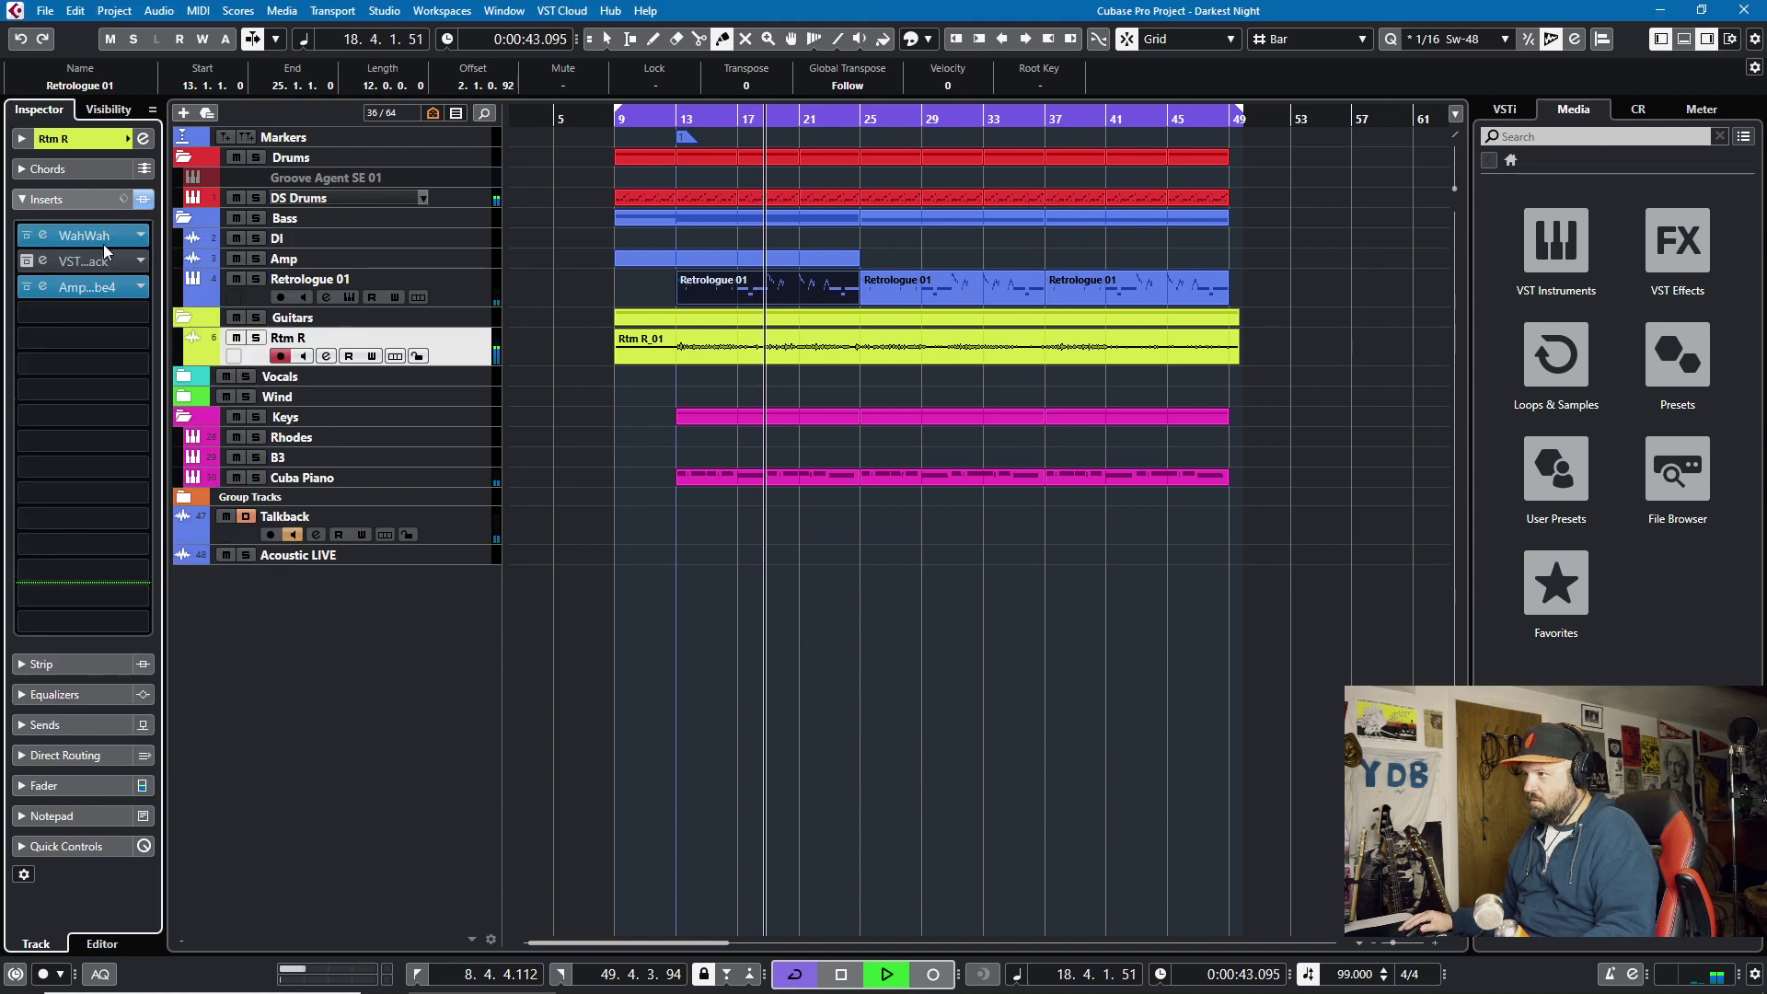
pyautogui.click(43, 236)
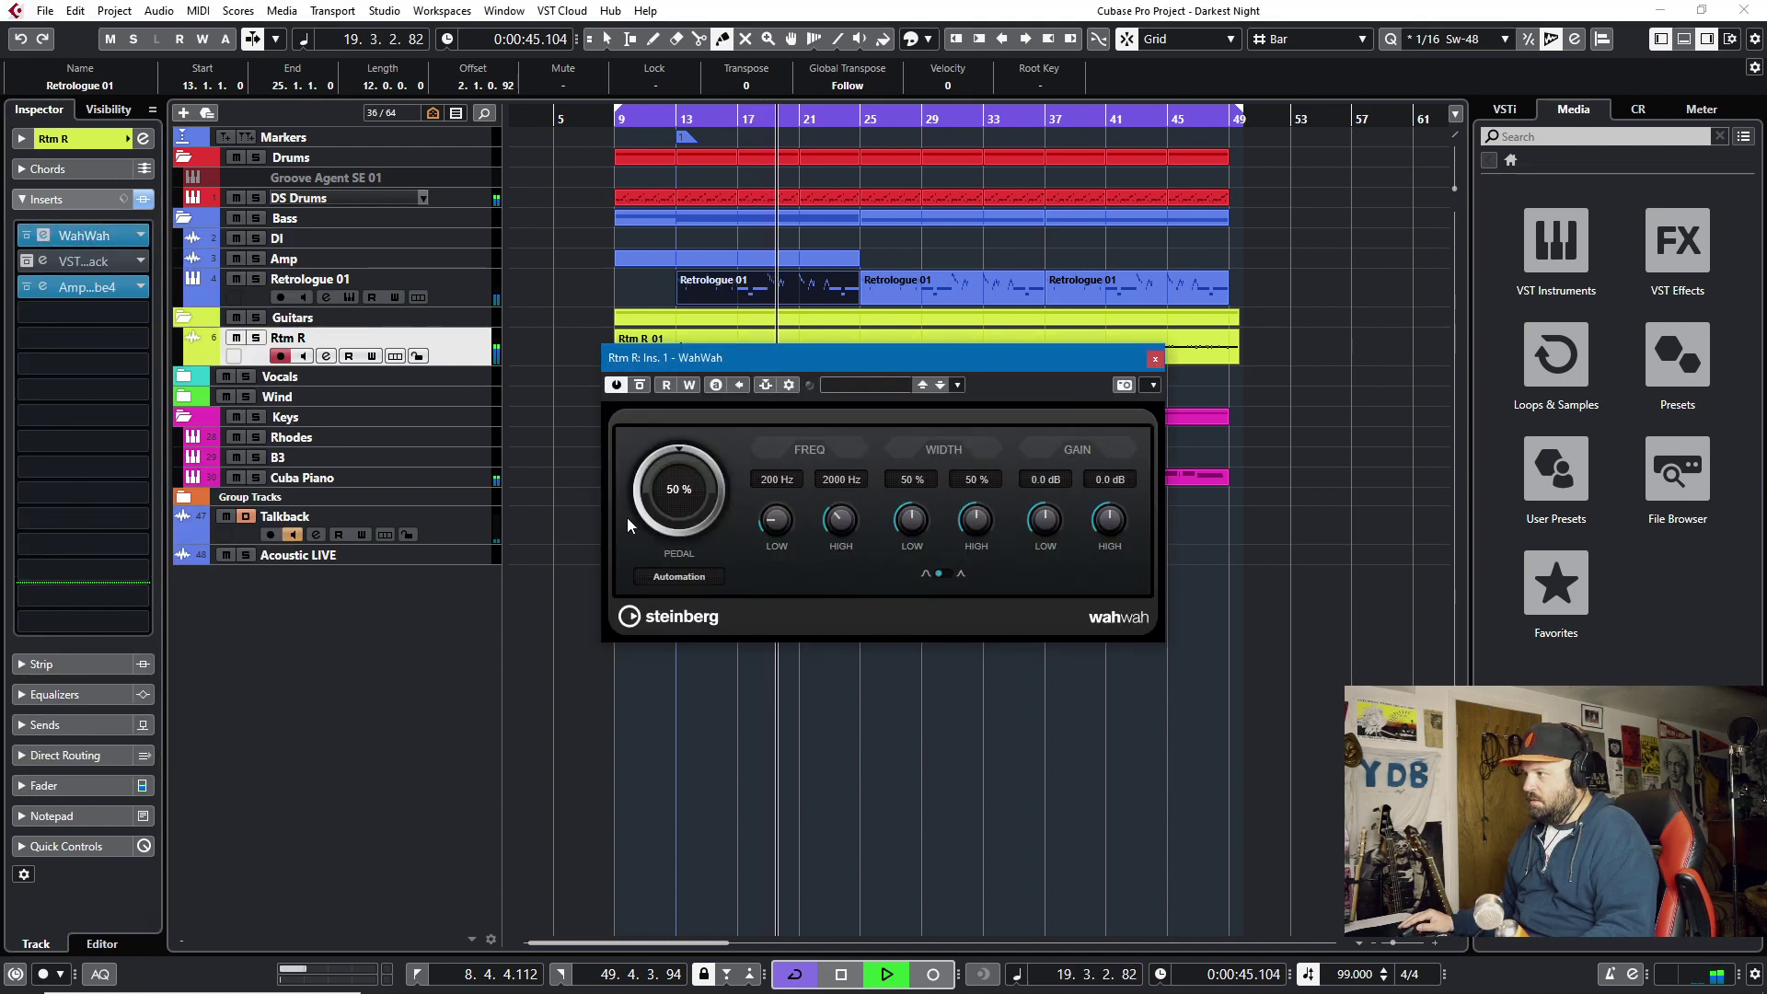
pyautogui.moveTo(626, 517); pyautogui.dragTo(699, 465)
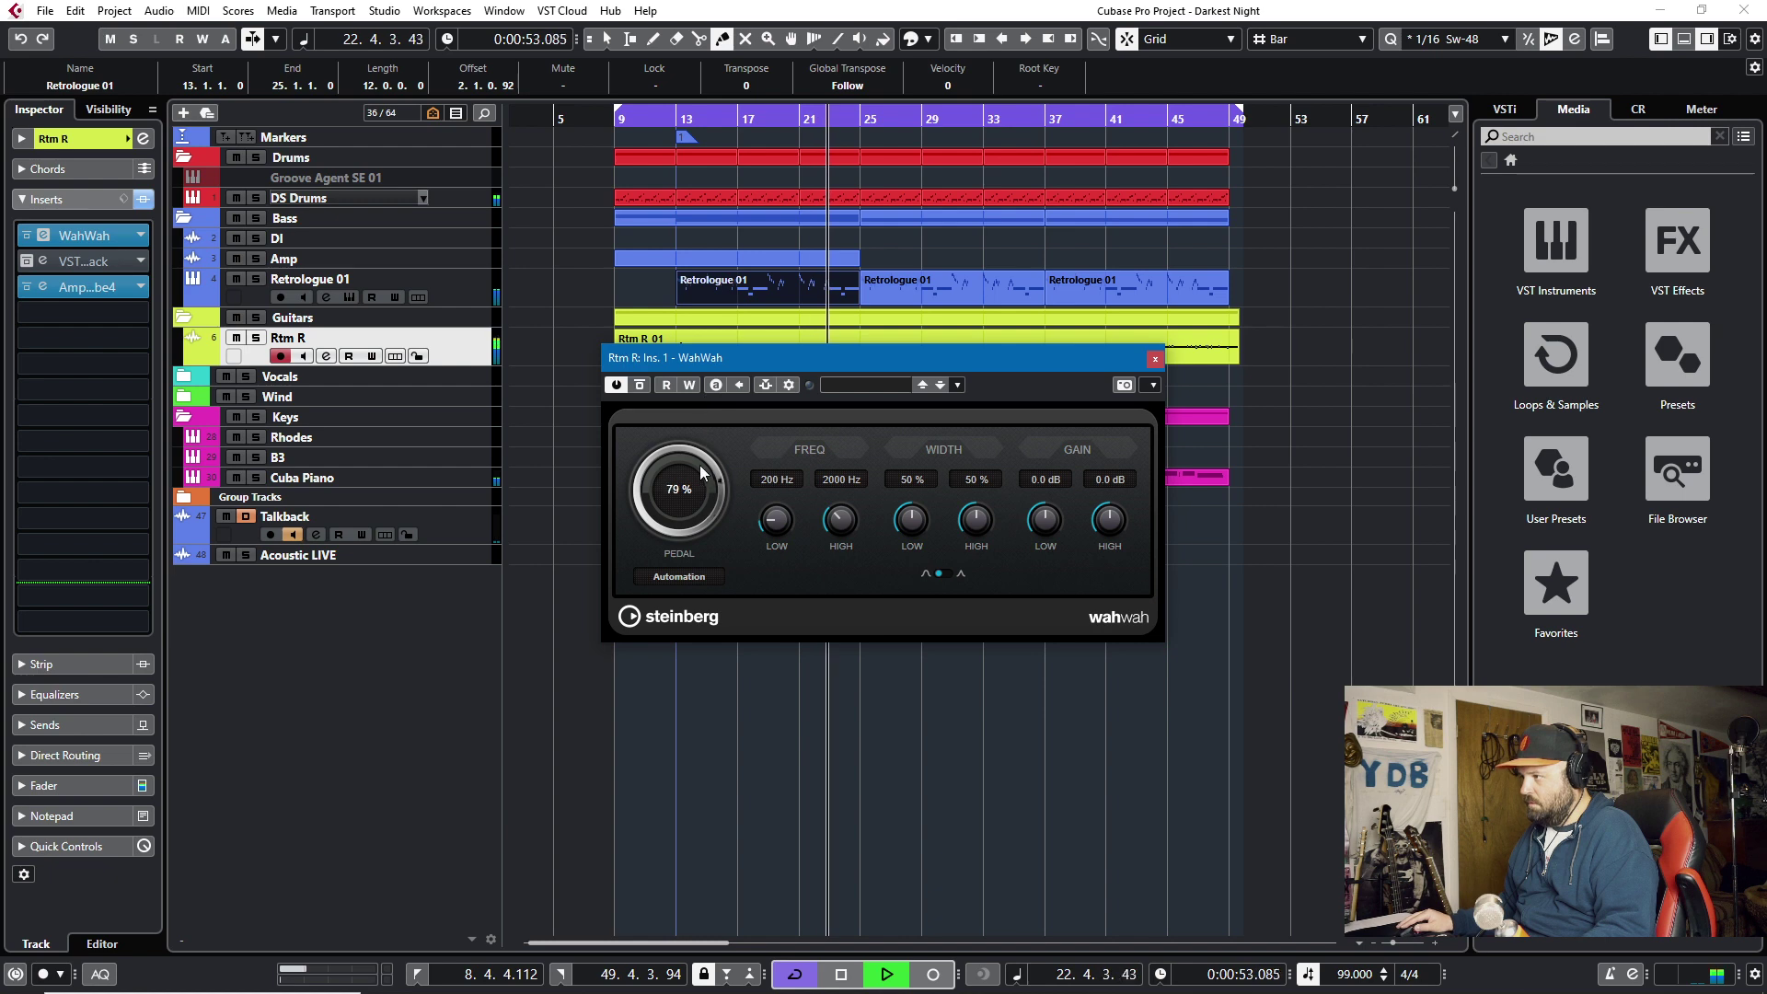
pyautogui.press('space')
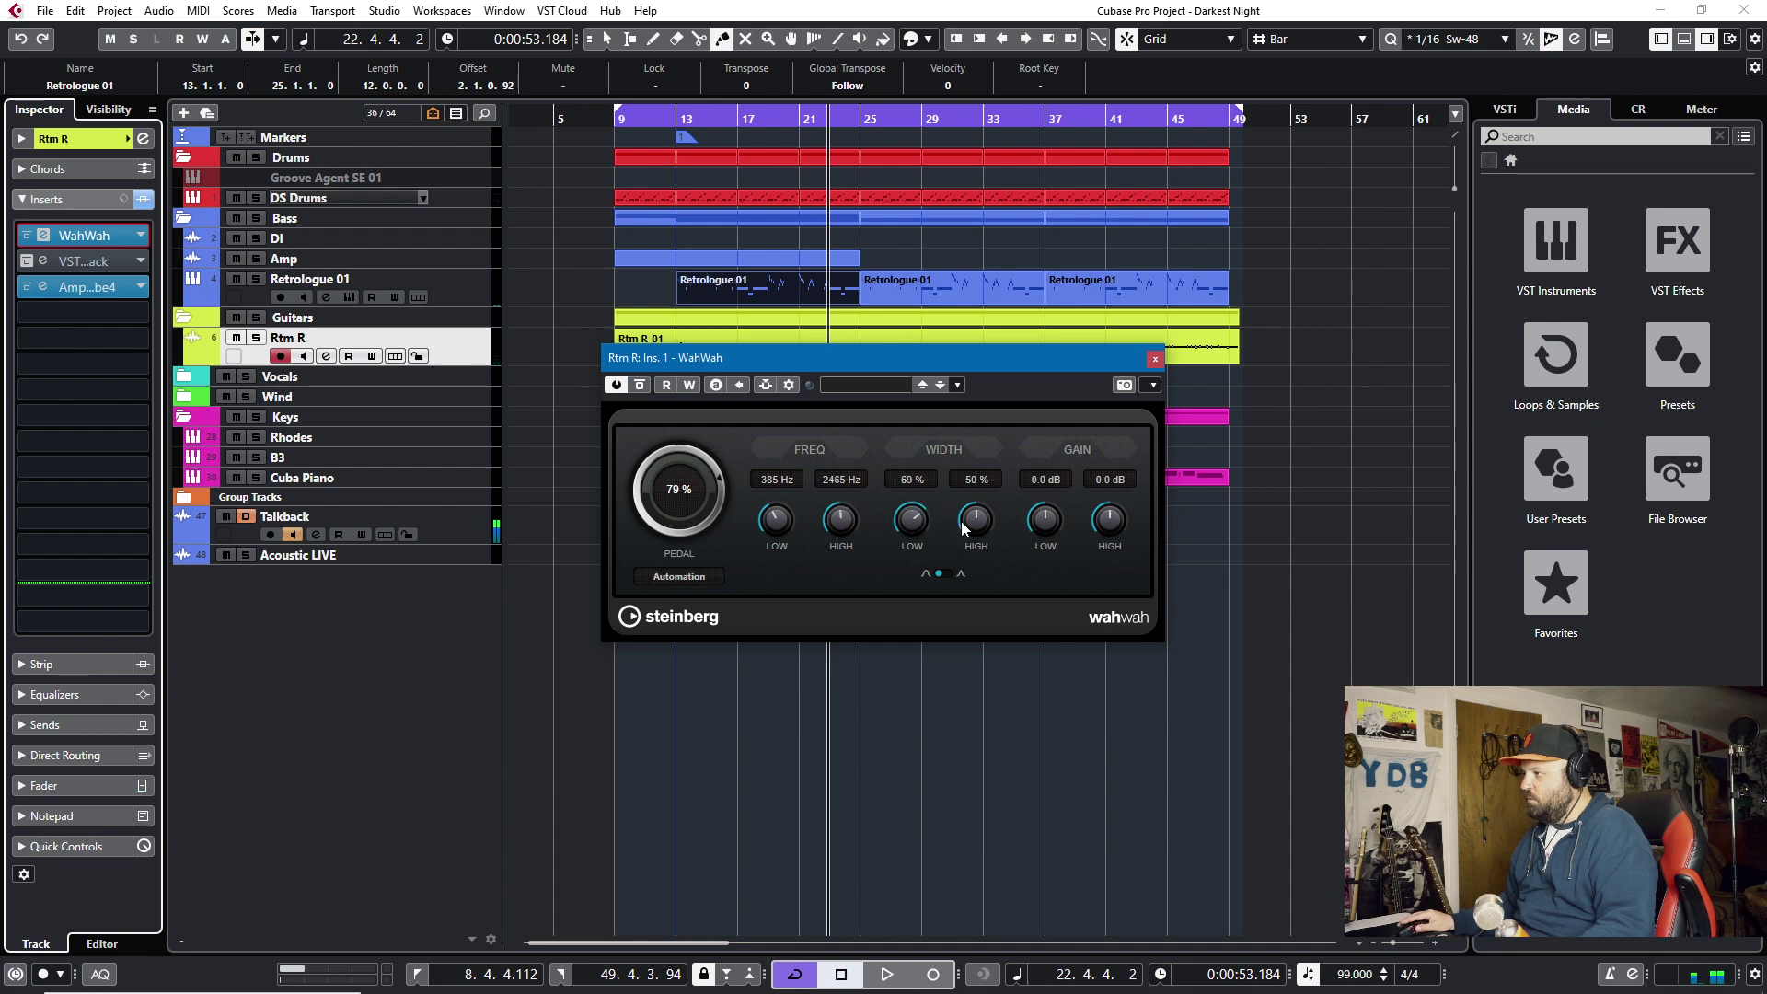
pyautogui.press('space')
pyautogui.moveTo(713, 510); pyautogui.dragTo(672, 423)
pyautogui.press('space')
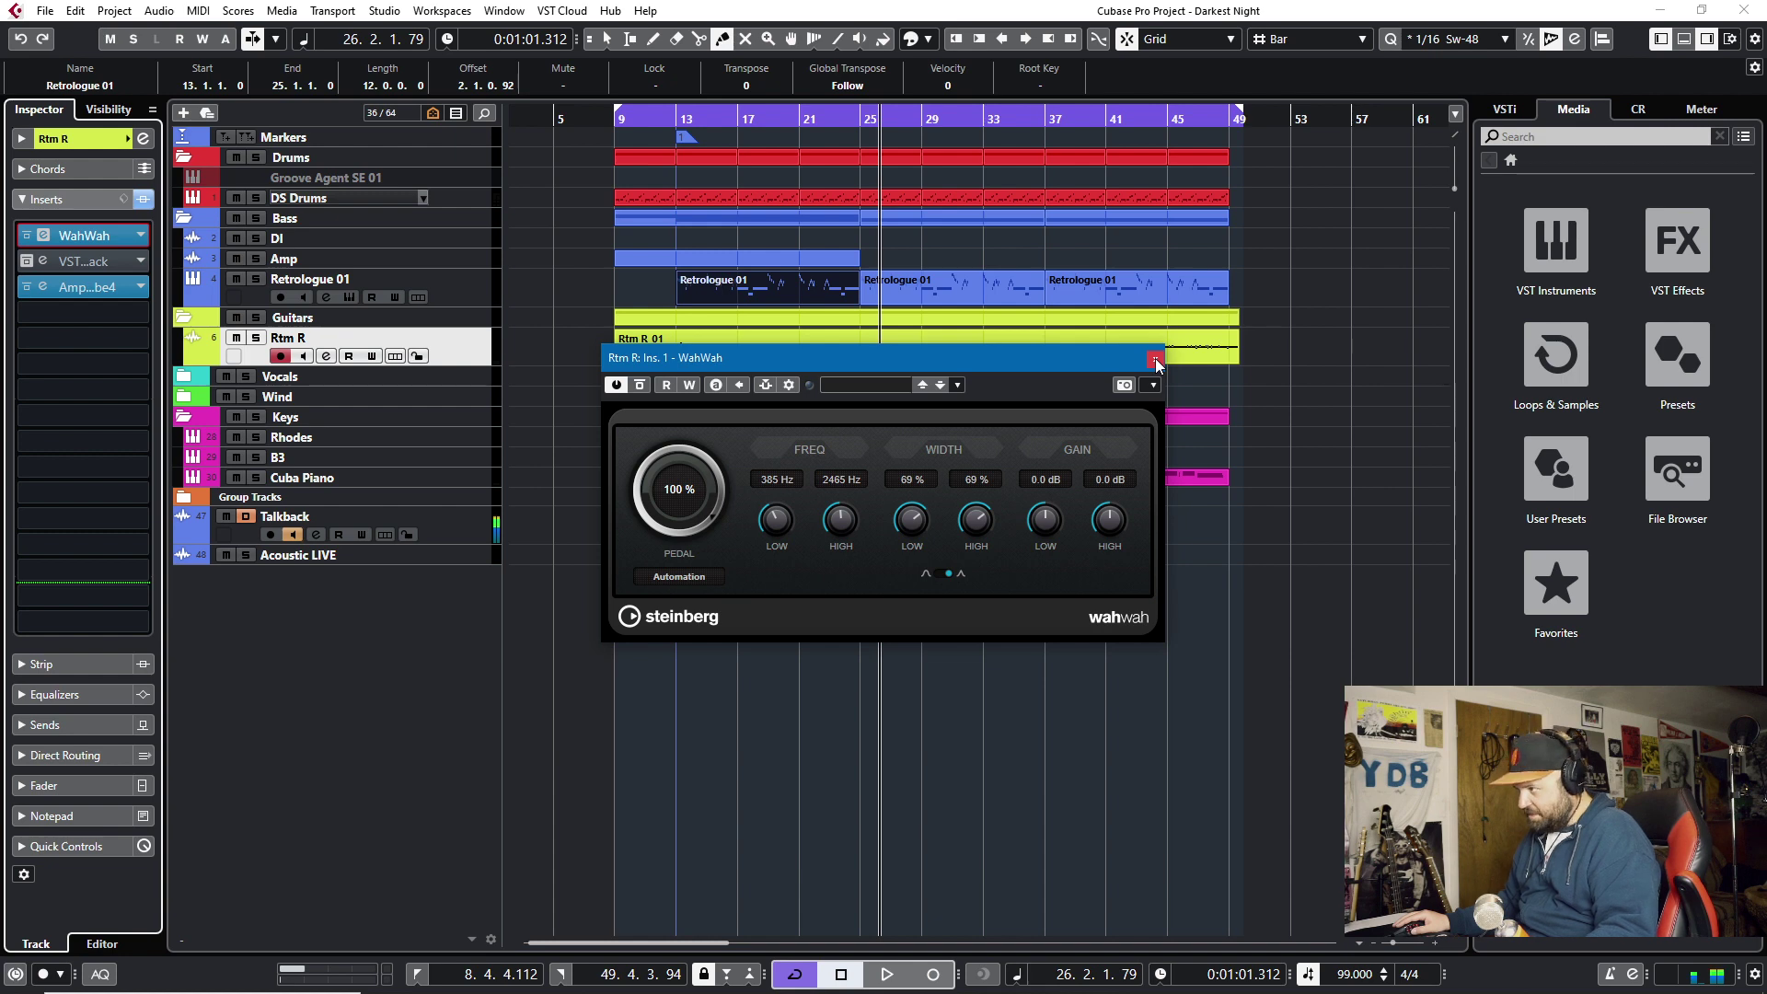
# Bypass WahWah, rock AmpliTube 4's Wah 47 in the Stomp A section, then bypass the AmpliTube insert.
pyautogui.click(640, 386)
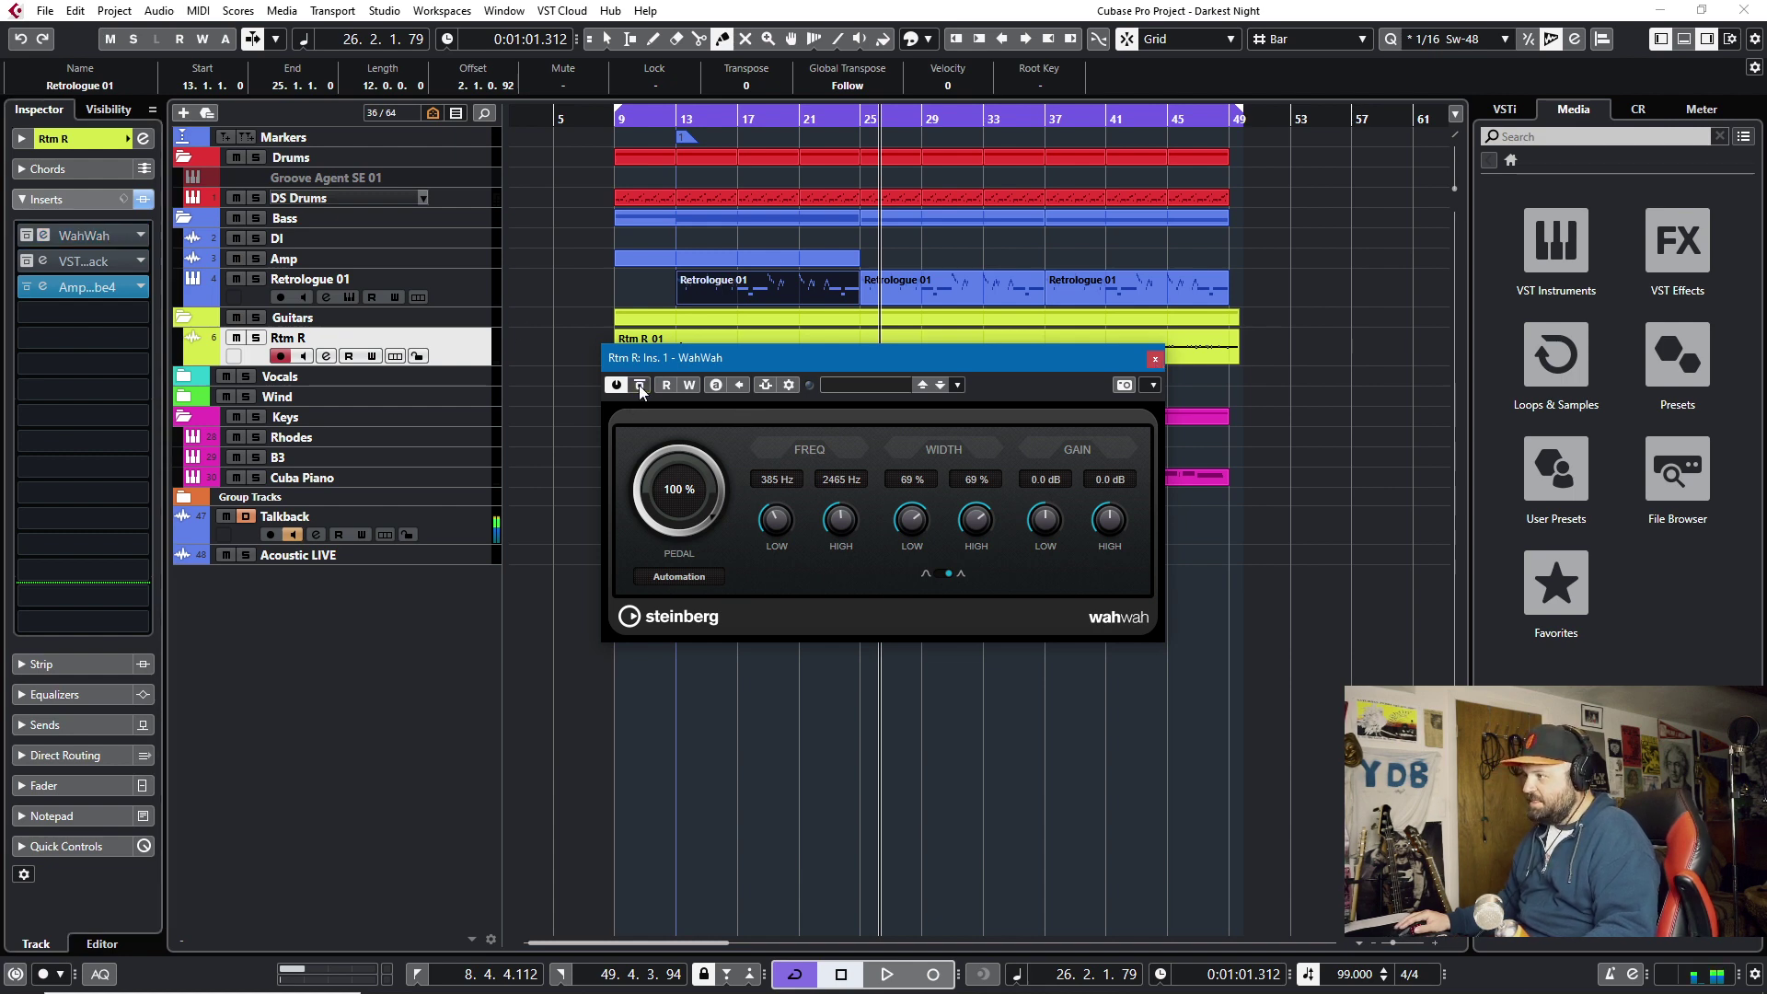
pyautogui.click(42, 287)
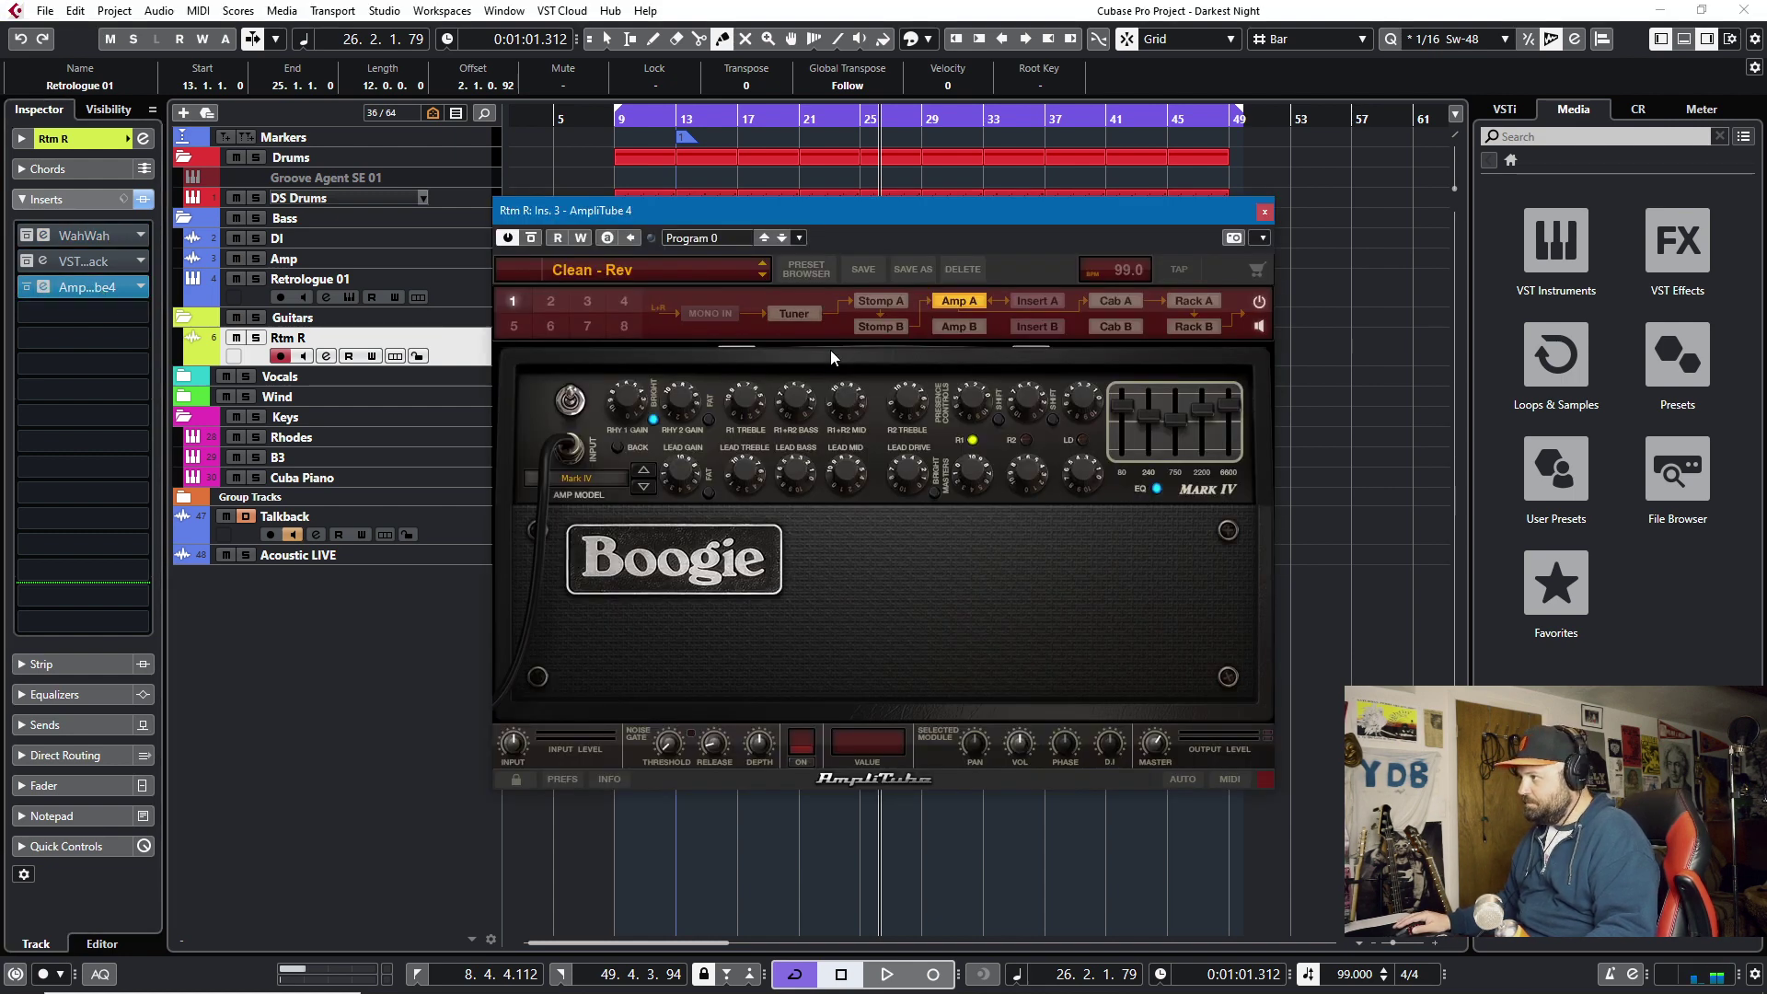
pyautogui.click(873, 304)
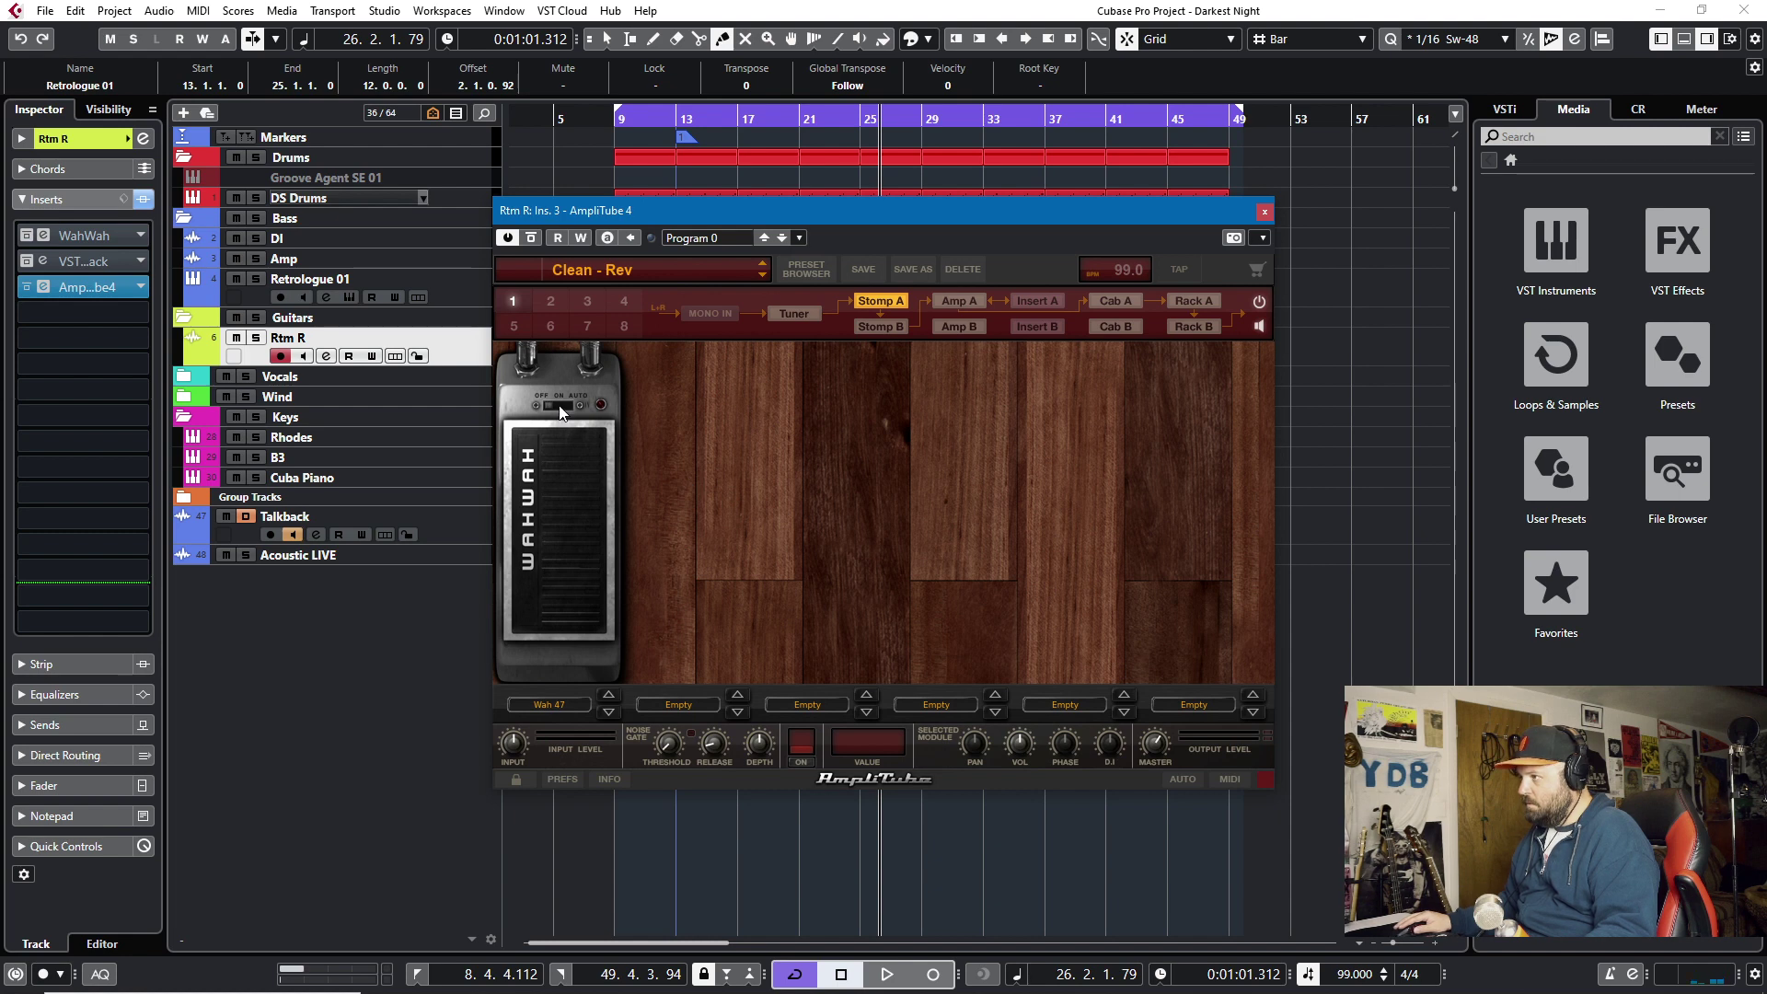
pyautogui.moveTo(569, 433)
pyautogui.mouseDown()
pyautogui.moveTo(593, 707)
pyautogui.moveTo(569, 515)
pyautogui.moveTo(560, 670)
pyautogui.moveTo(564, 425)
pyautogui.mouseUp()
pyautogui.press('space')
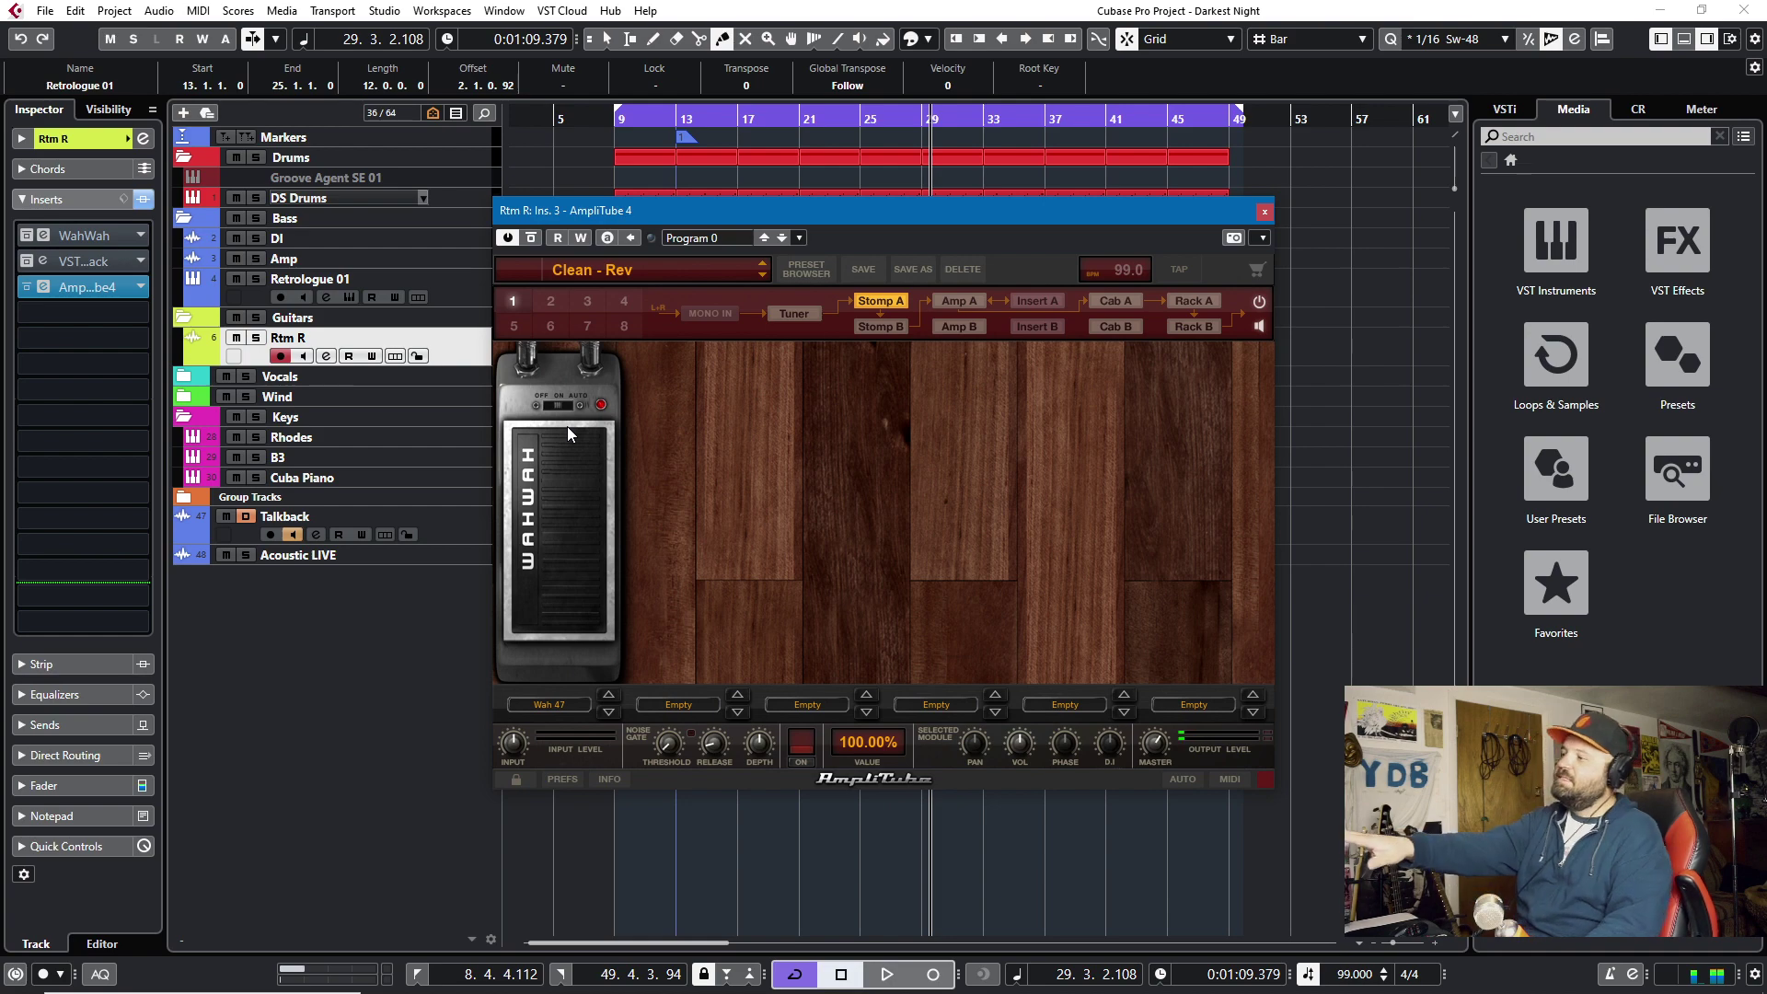
pyautogui.click(26, 286)
# Rock the VST Amp Rack wah pedal up to 100 during playback, then close Amp Rack.
pyautogui.click(85, 261)
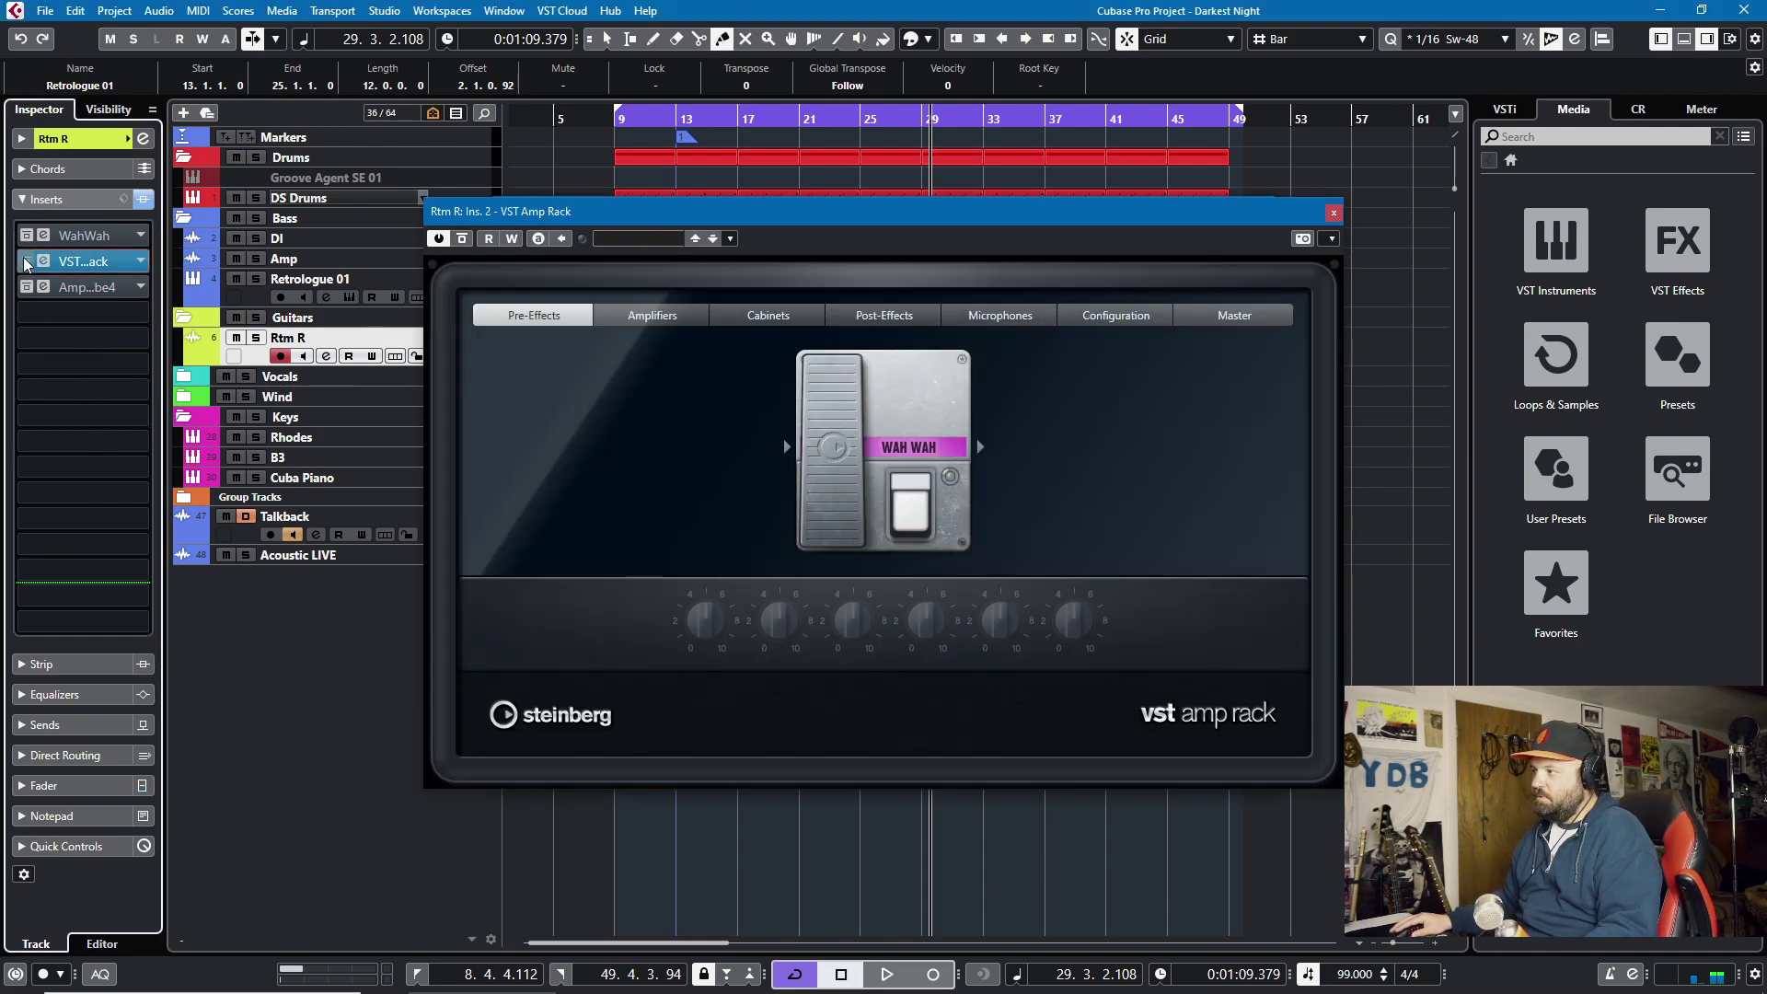
pyautogui.press('space')
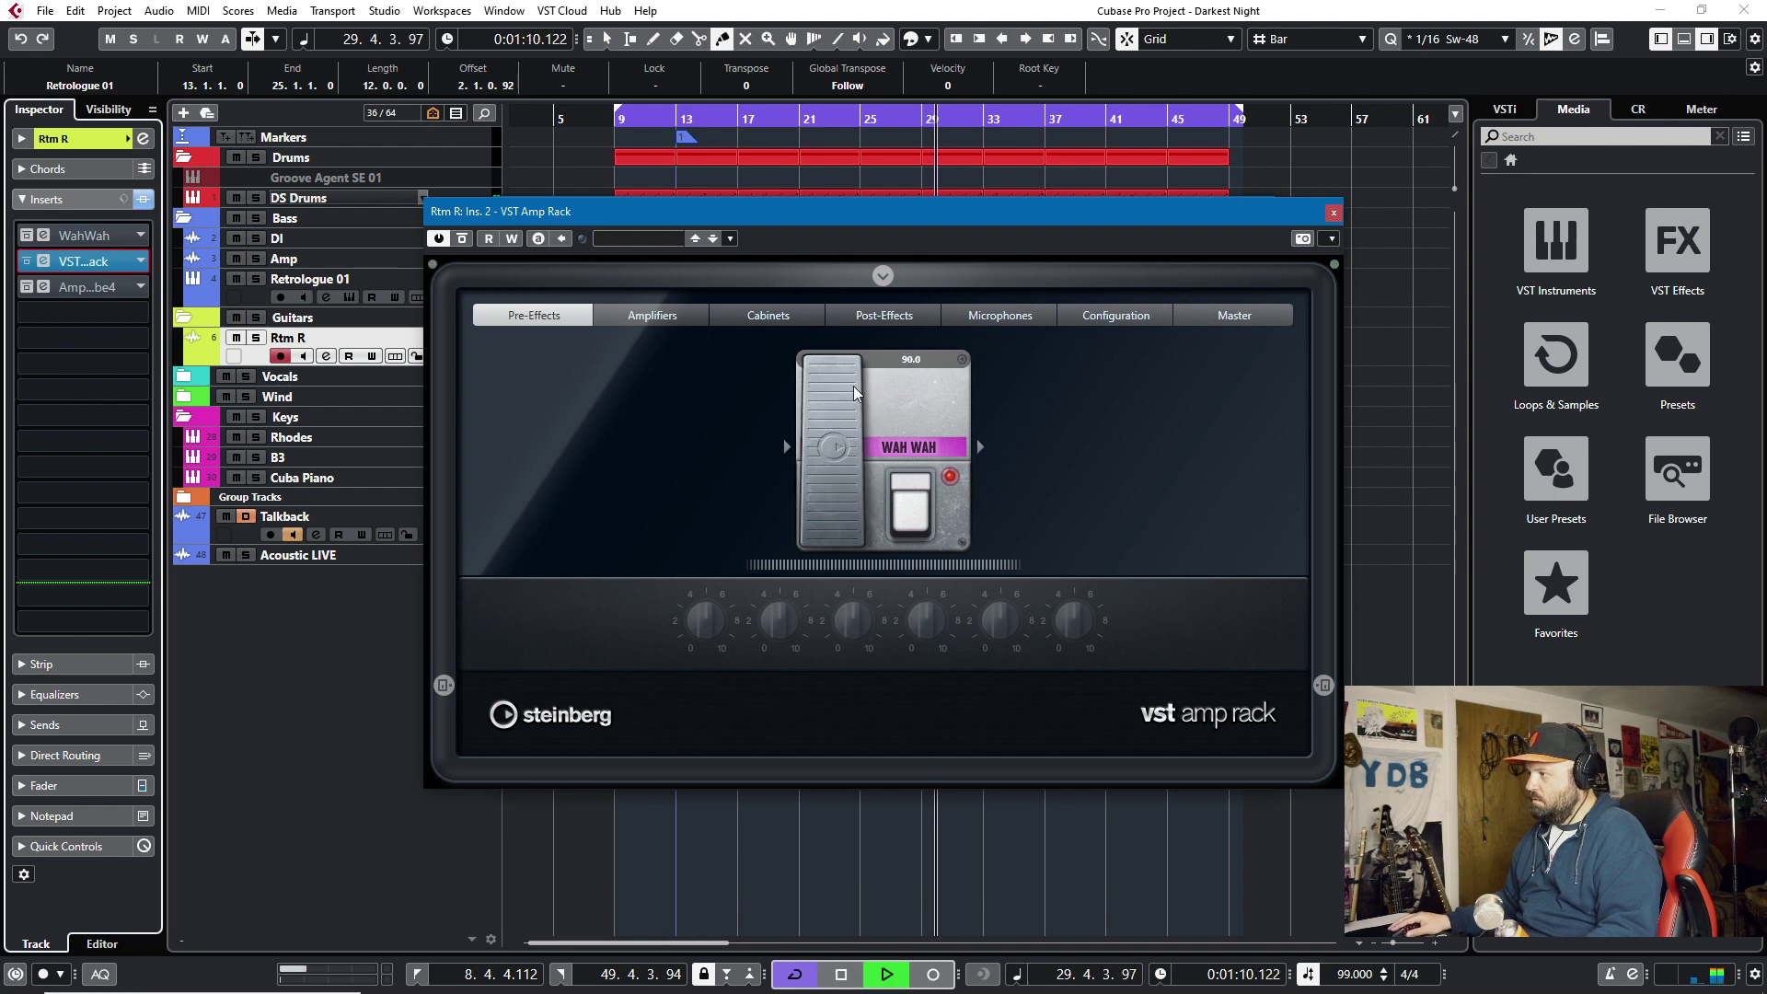
pyautogui.moveTo(825, 430)
pyautogui.mouseDown()
pyautogui.moveTo(808, 583)
pyautogui.moveTo(821, 321)
pyautogui.moveTo(810, 515)
pyautogui.moveTo(813, 323)
pyautogui.moveTo(808, 432)
pyautogui.mouseUp()
pyautogui.press('space')
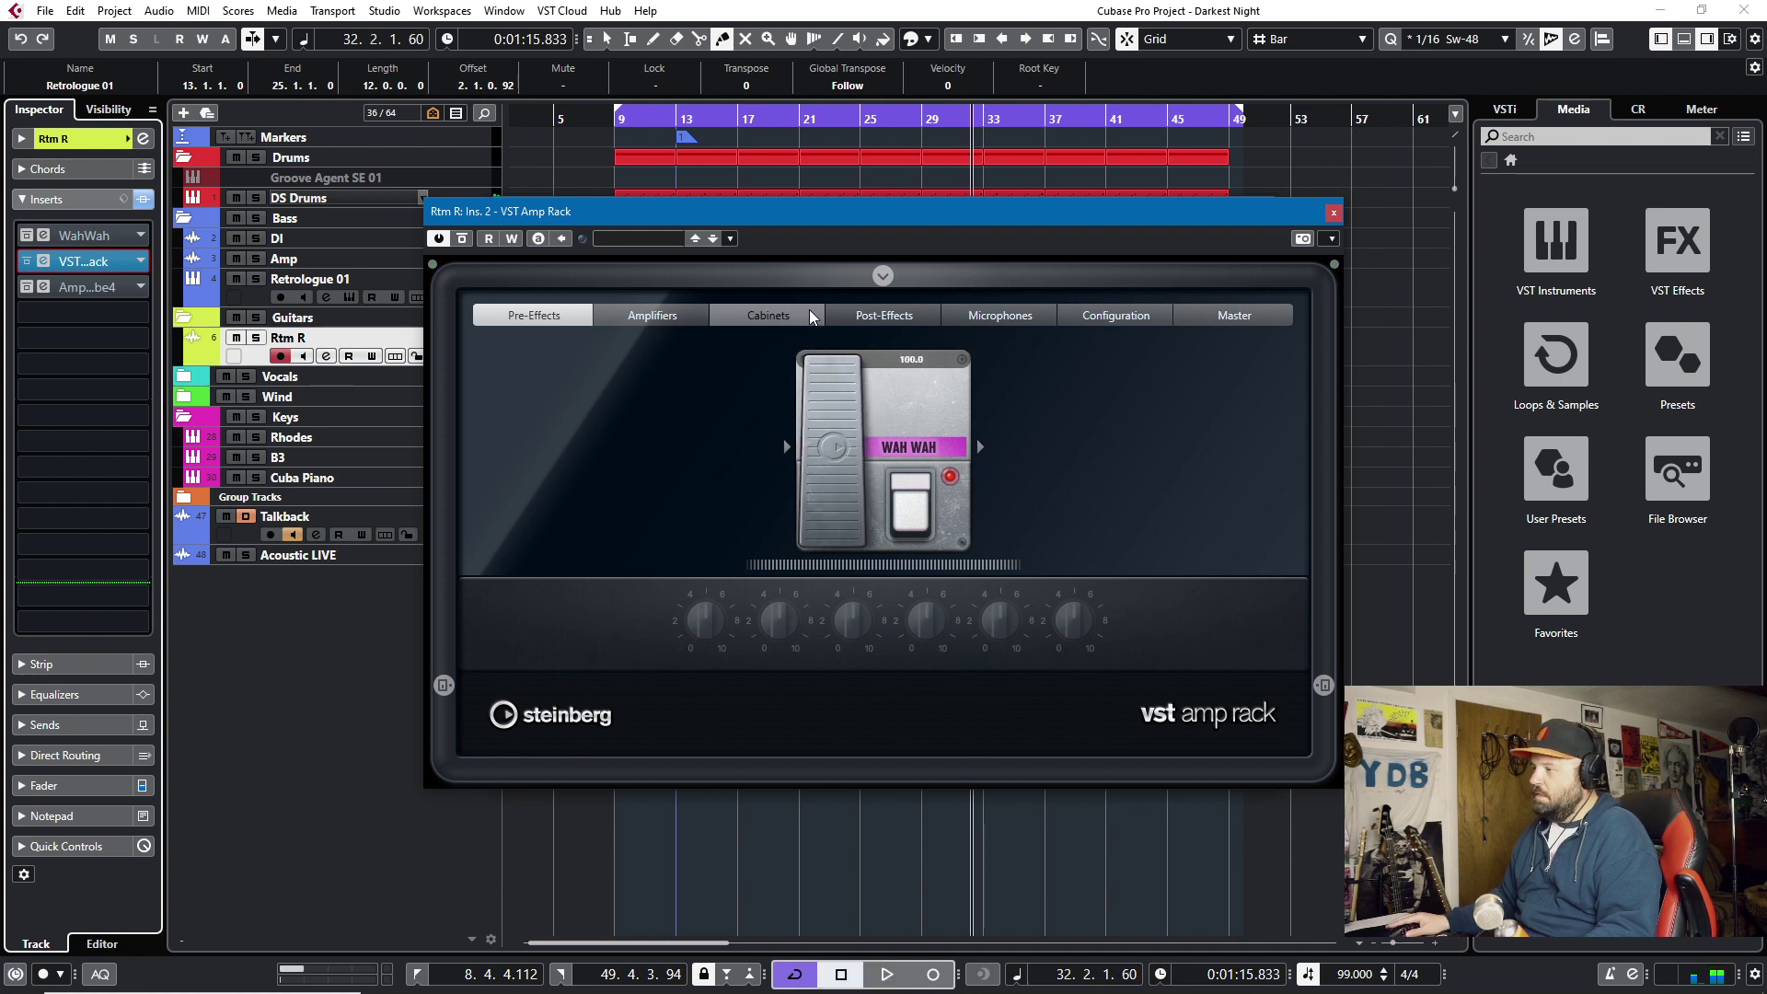
pyautogui.click(1333, 215)
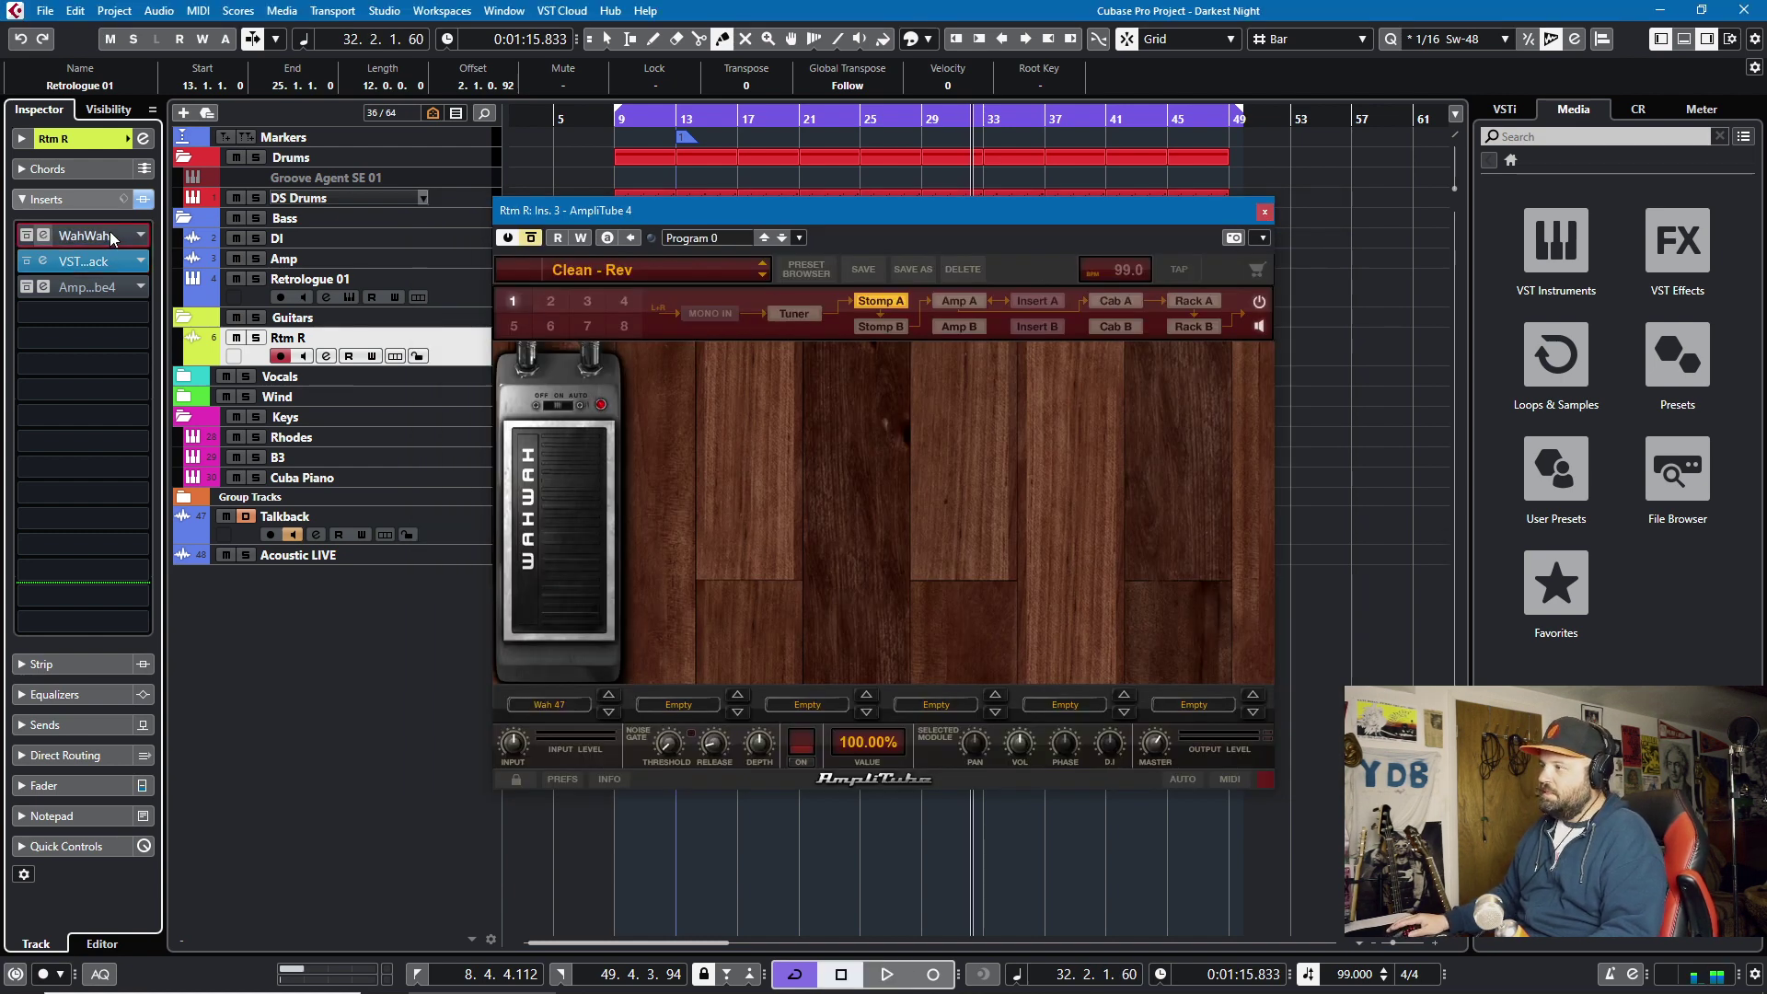
# Bring the WahWah editor back up from its insert slot.
pyautogui.click(94, 234)
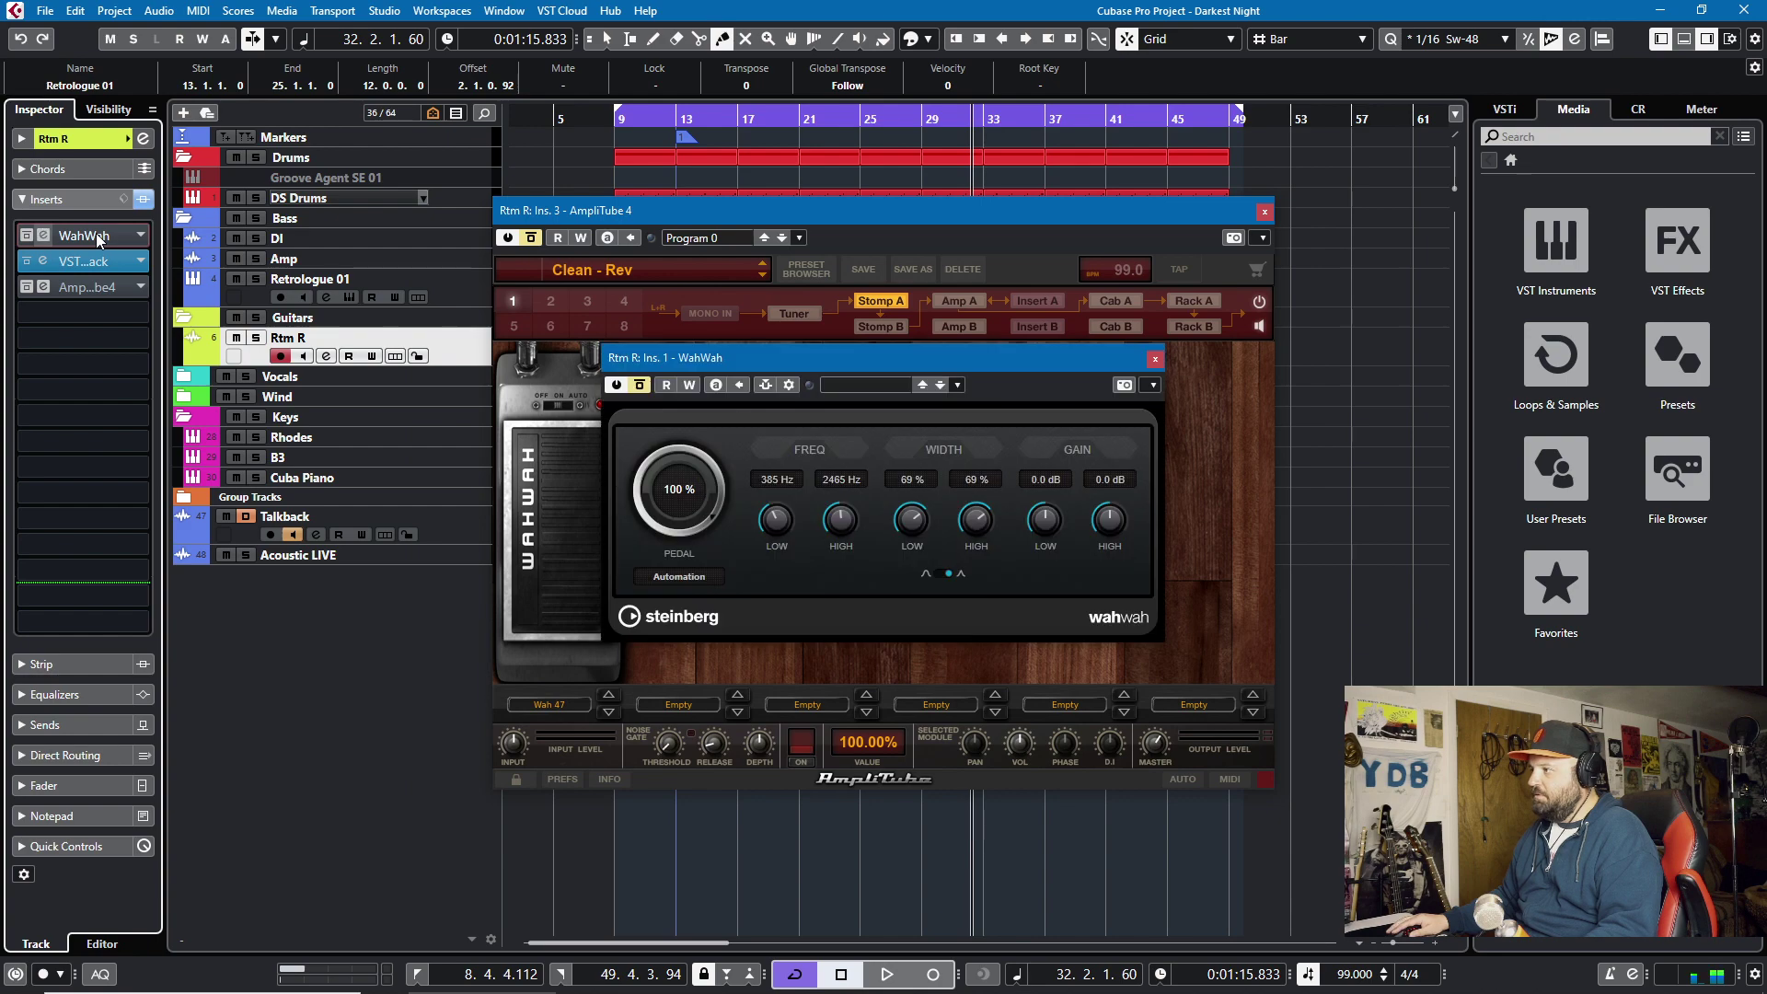
pyautogui.click(94, 234)
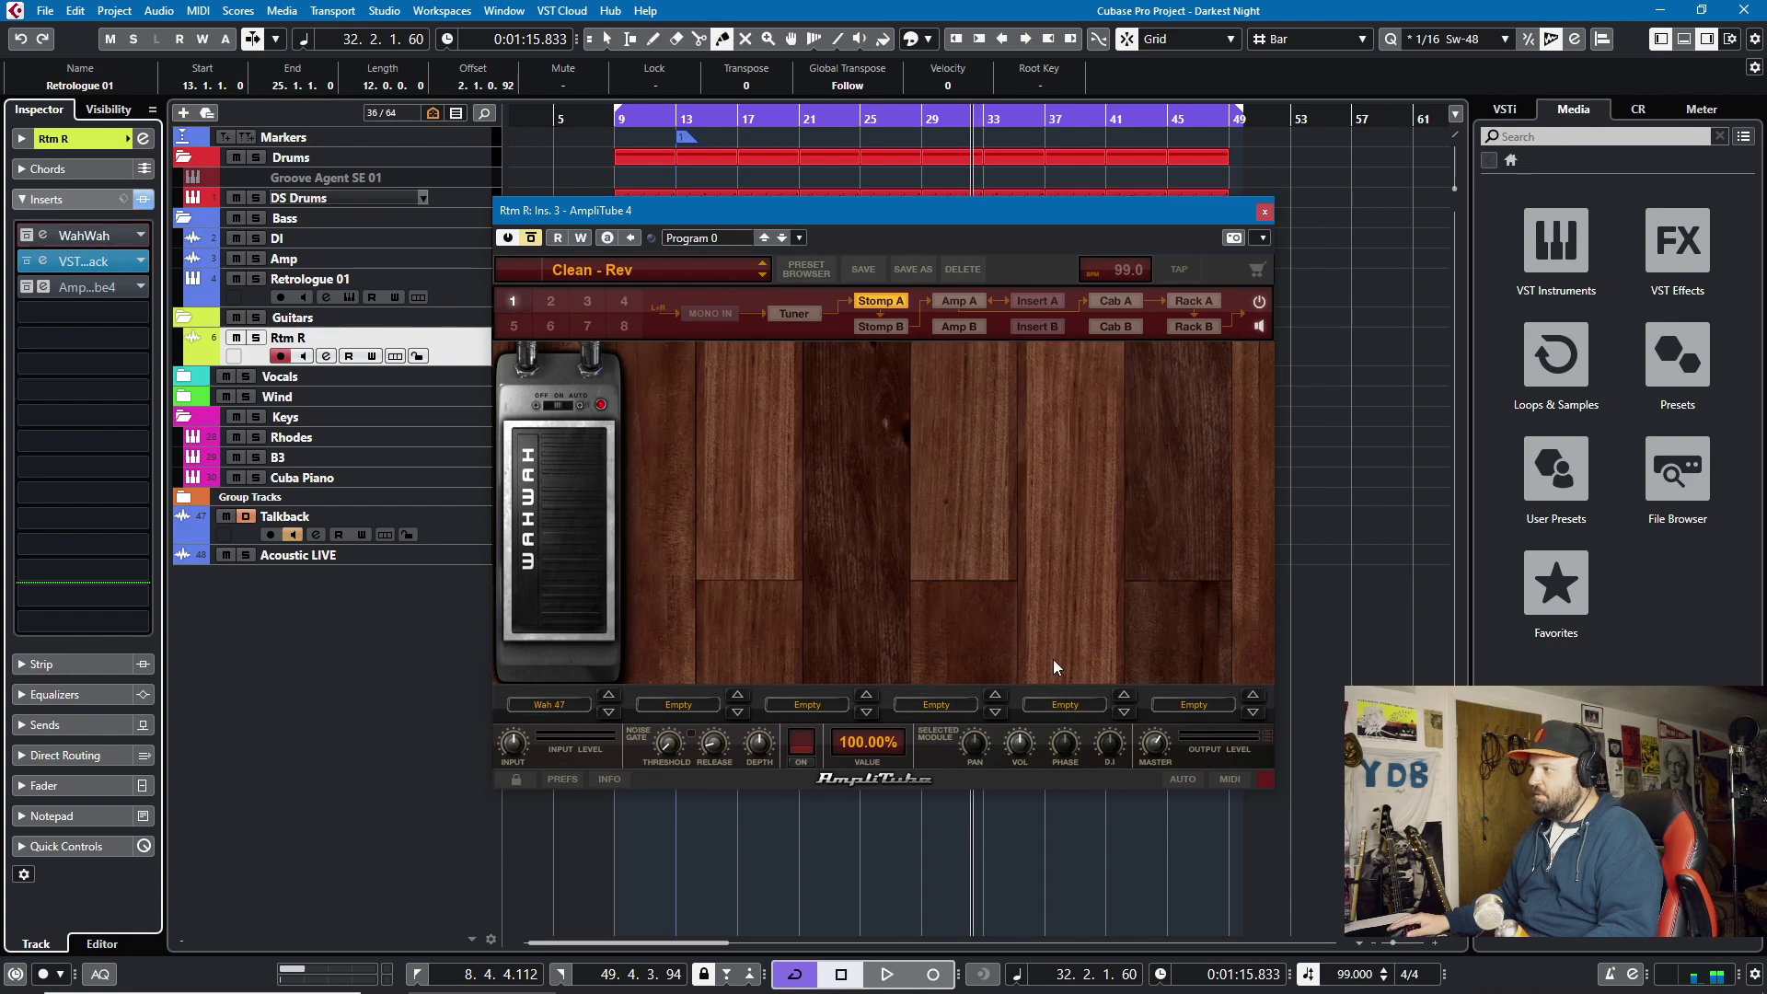
pyautogui.click(99, 233)
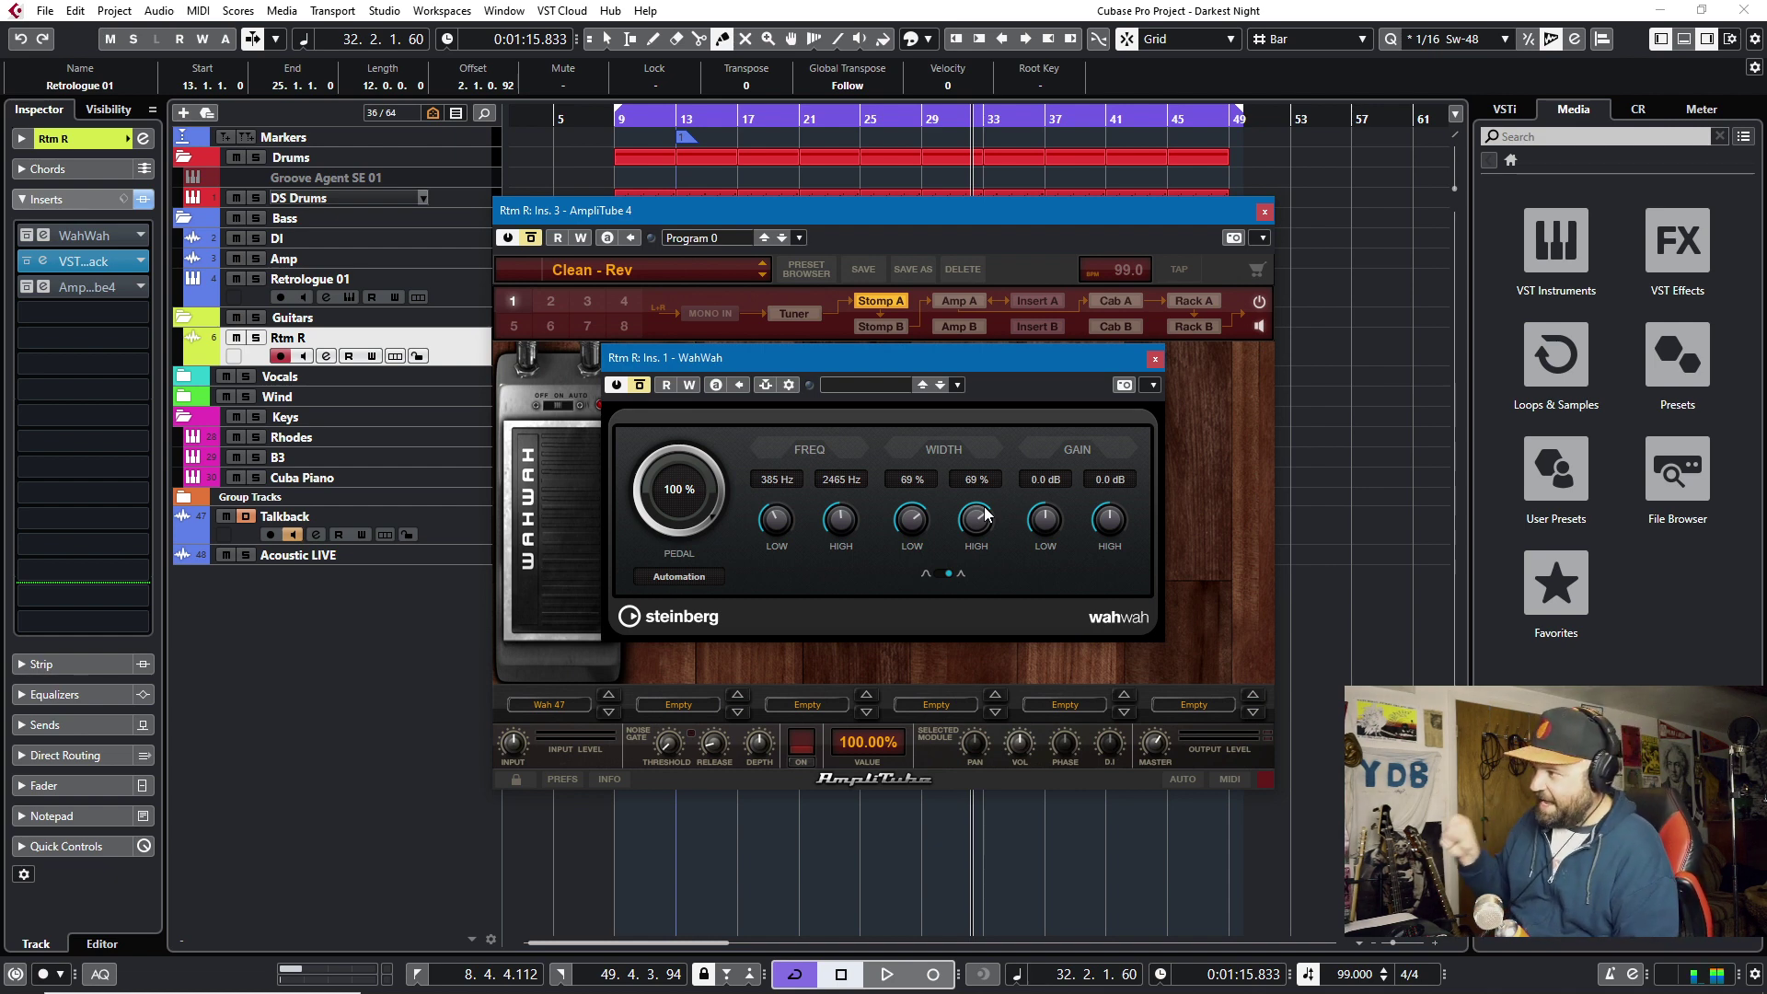
# Close the WahWah editor window so AmpliTube's Wah 47 pedal stays visible.
pyautogui.click(1154, 361)
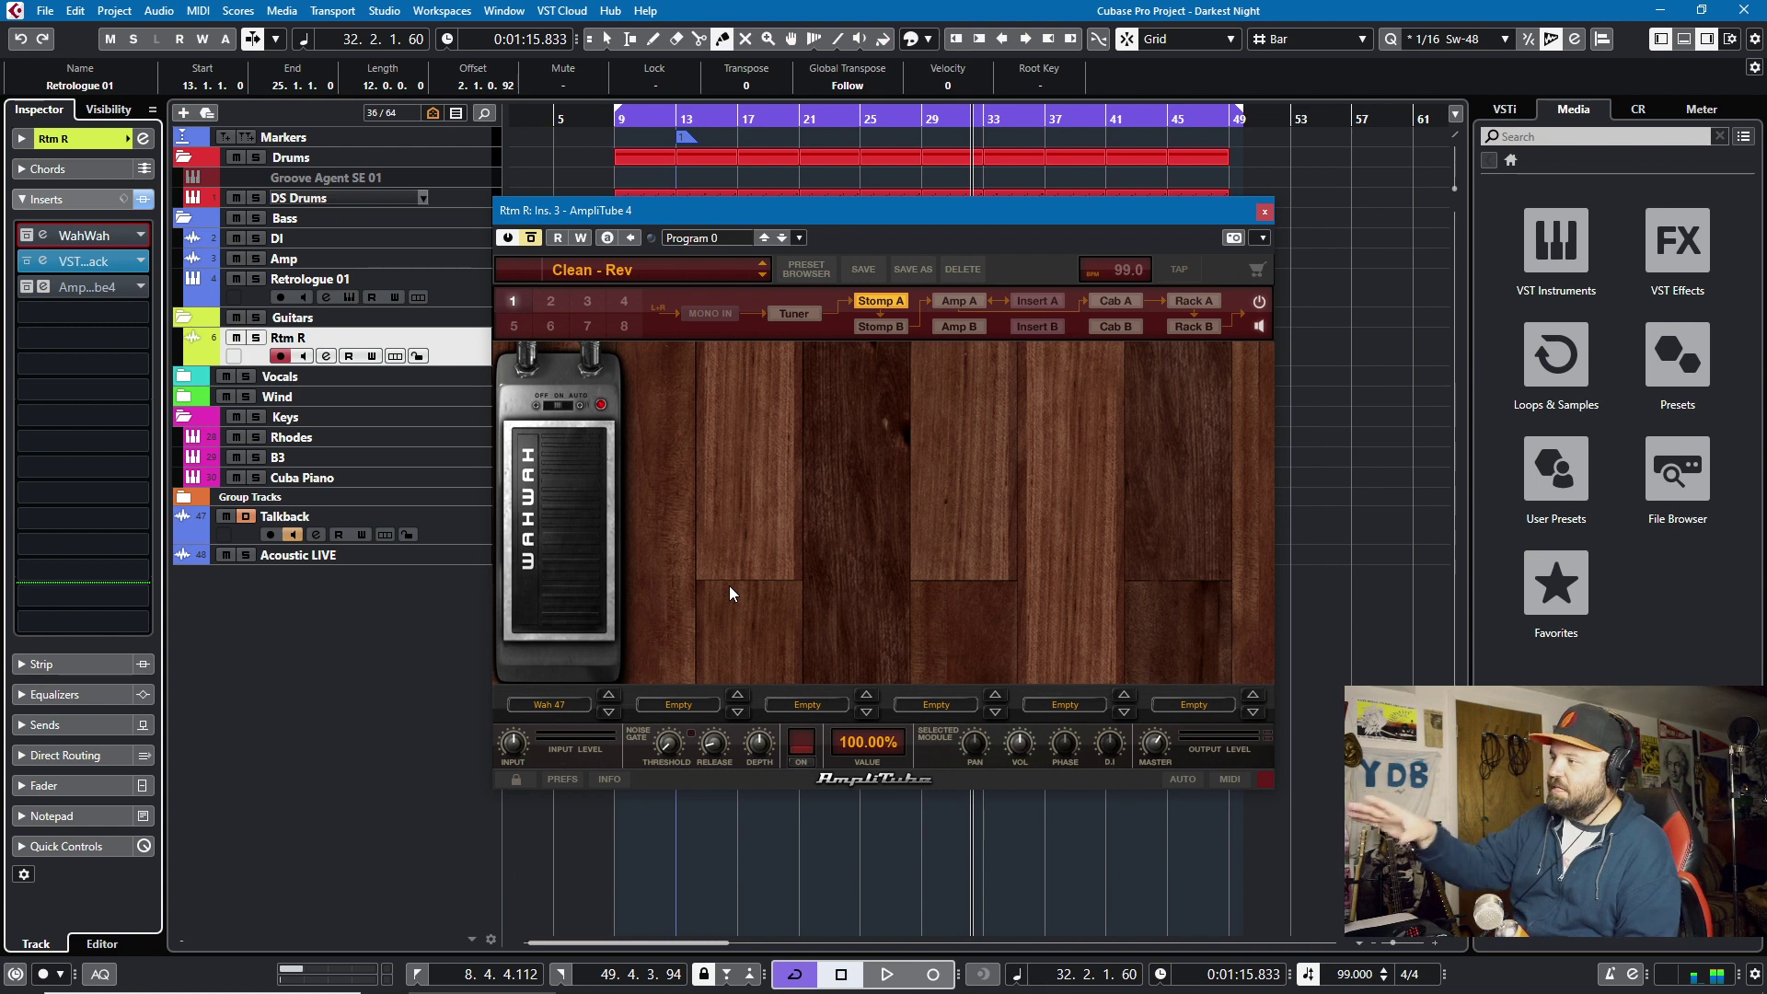